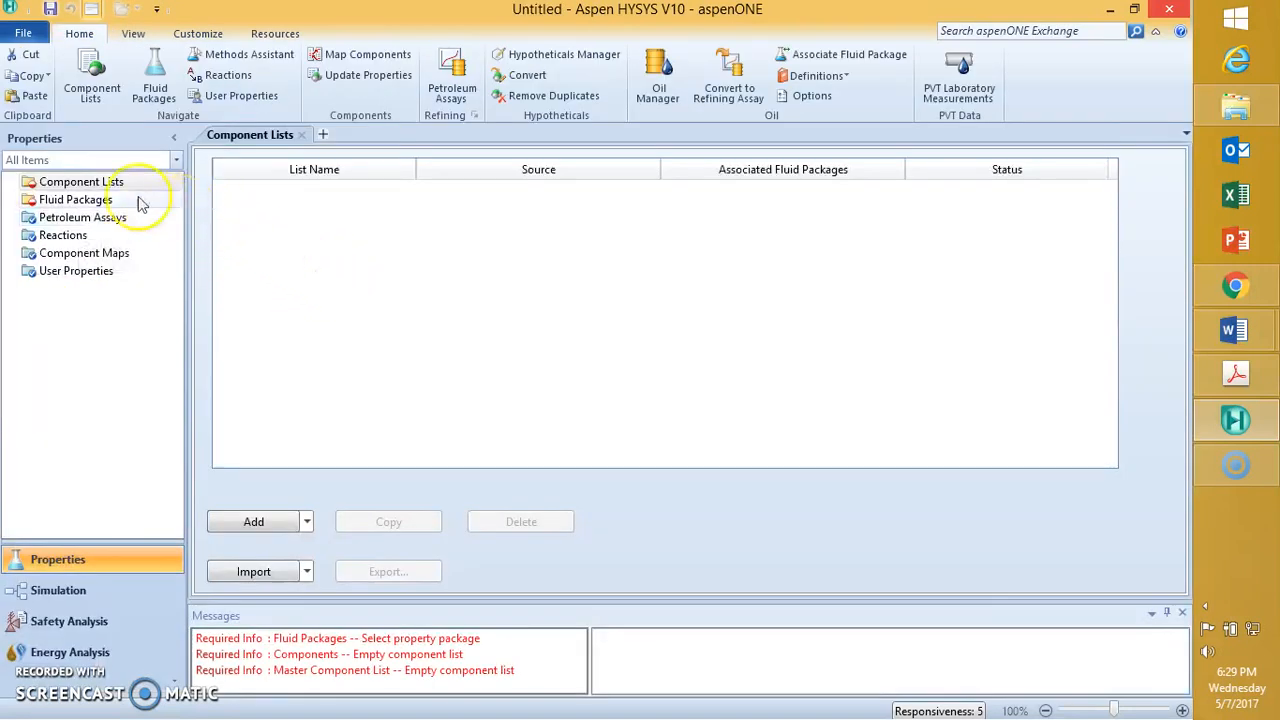
- Create a new component list and add Methanol to it from the pure components databank
click(258, 522)
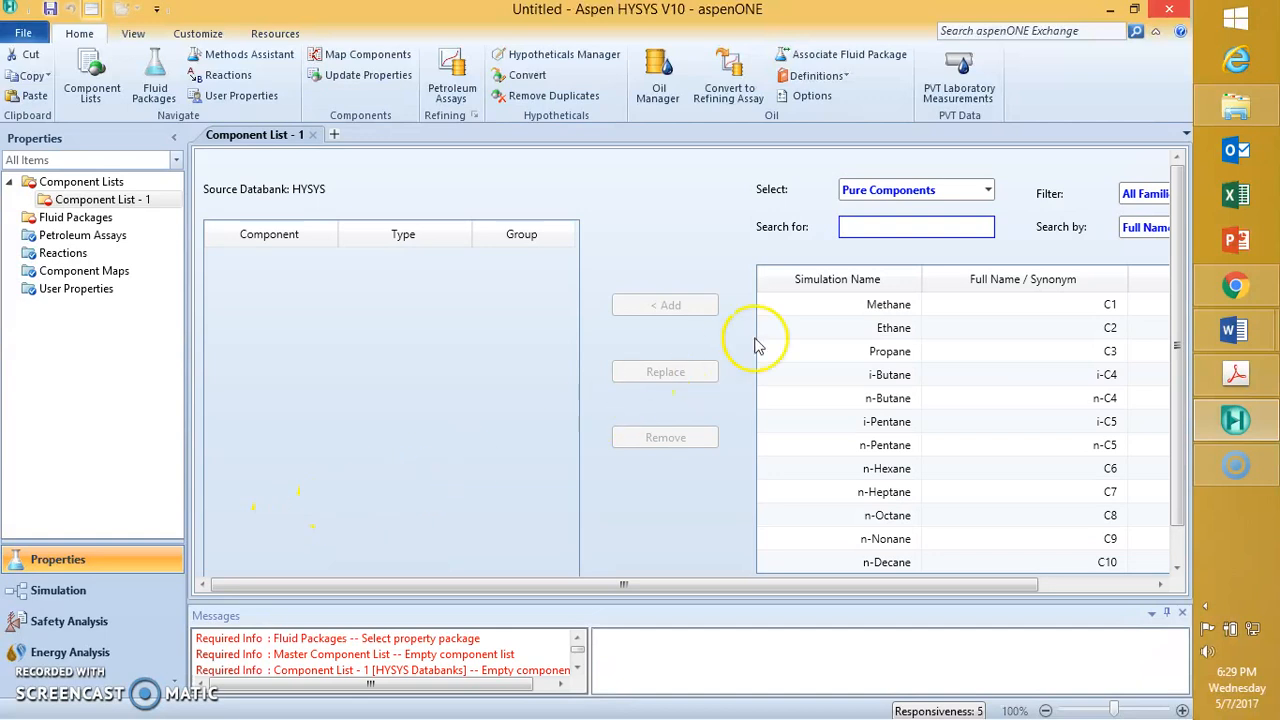
click(850, 226)
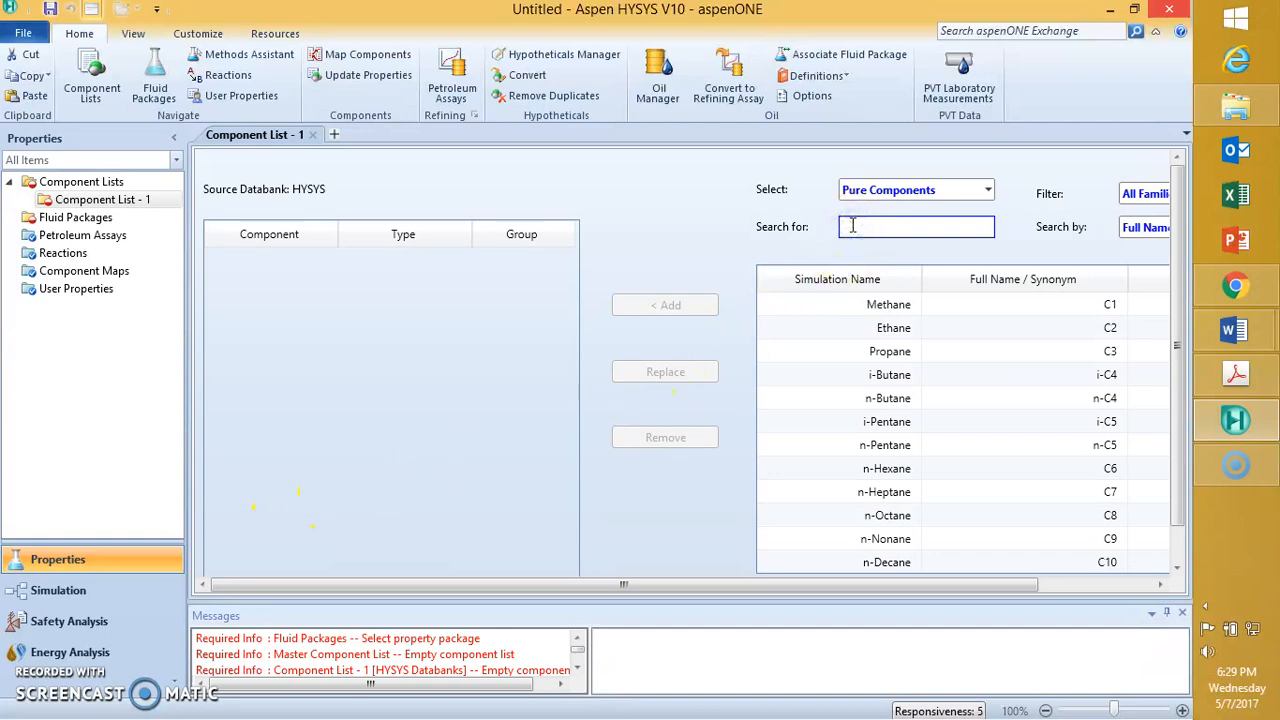
text(methanol)
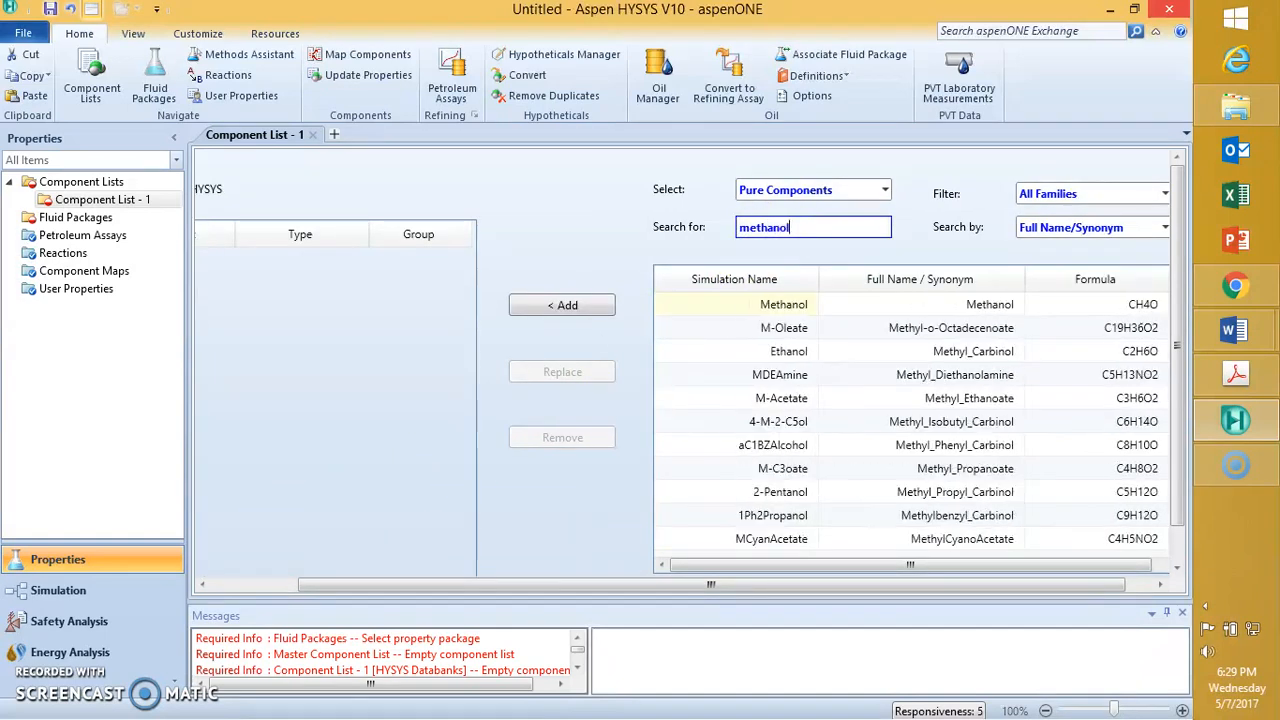
click(792, 305)
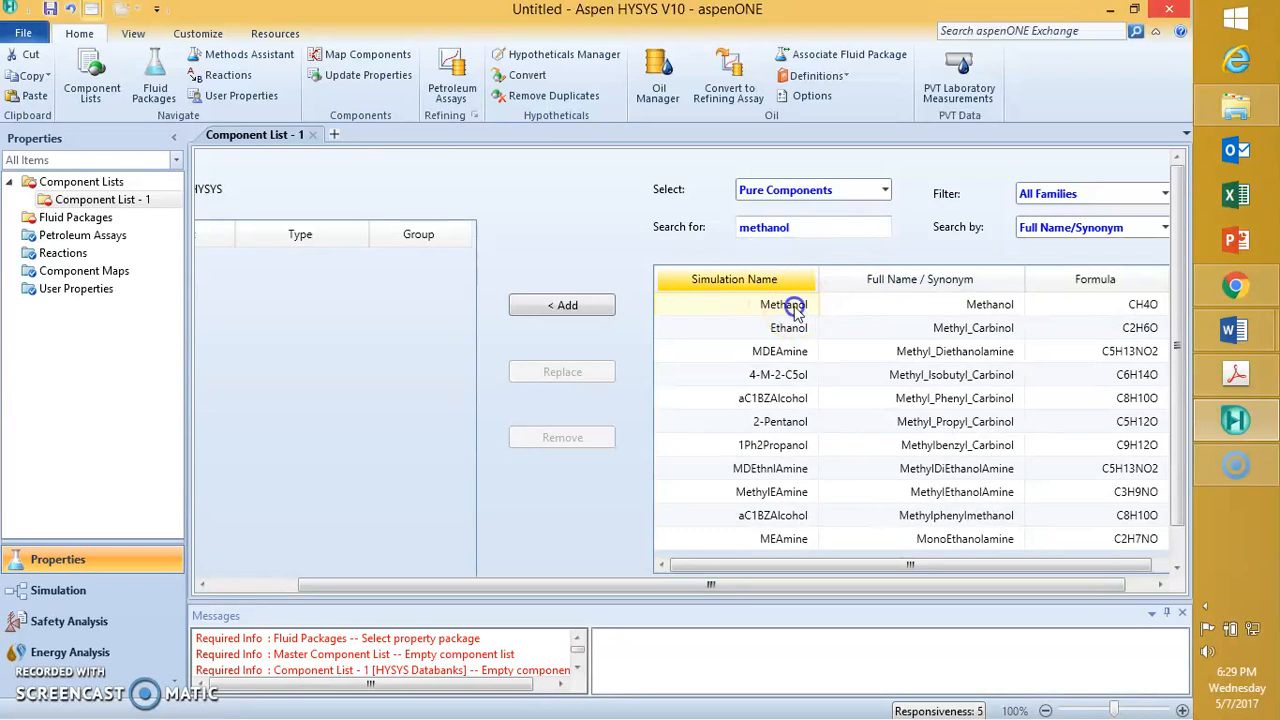
click(586, 304)
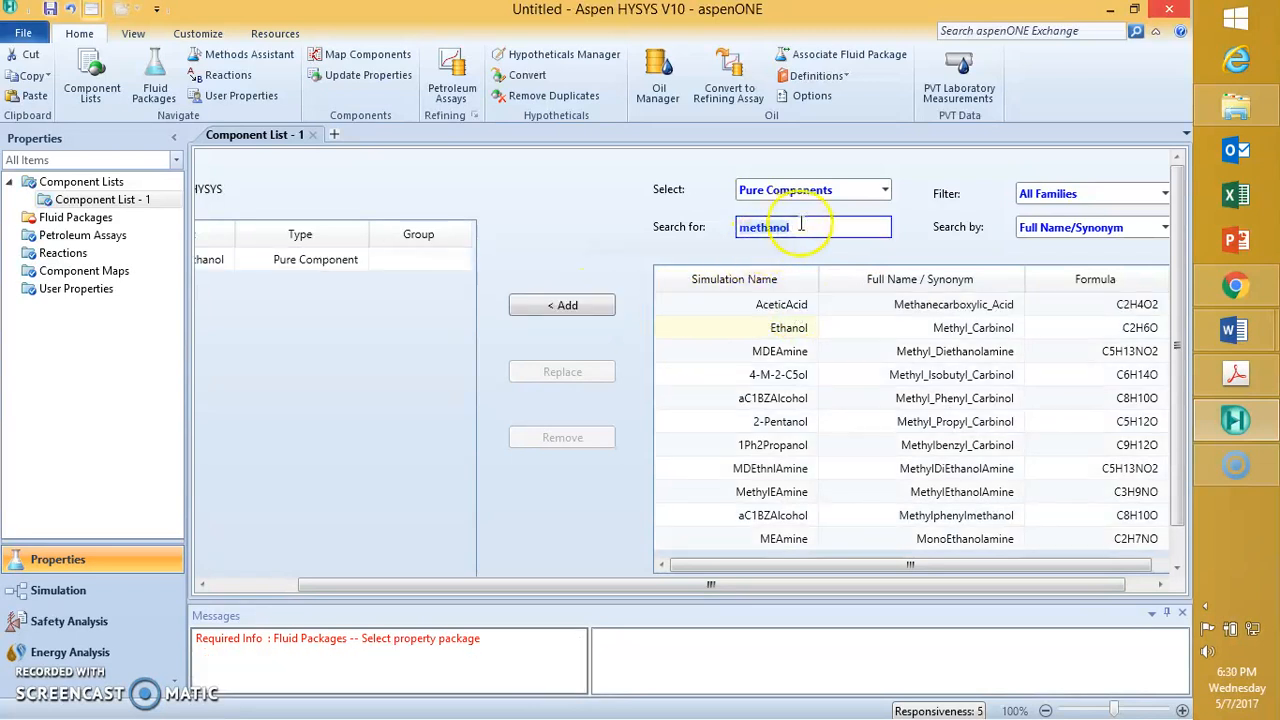
- Search the databank for water and add H2O to the component list
double_click(745, 227)
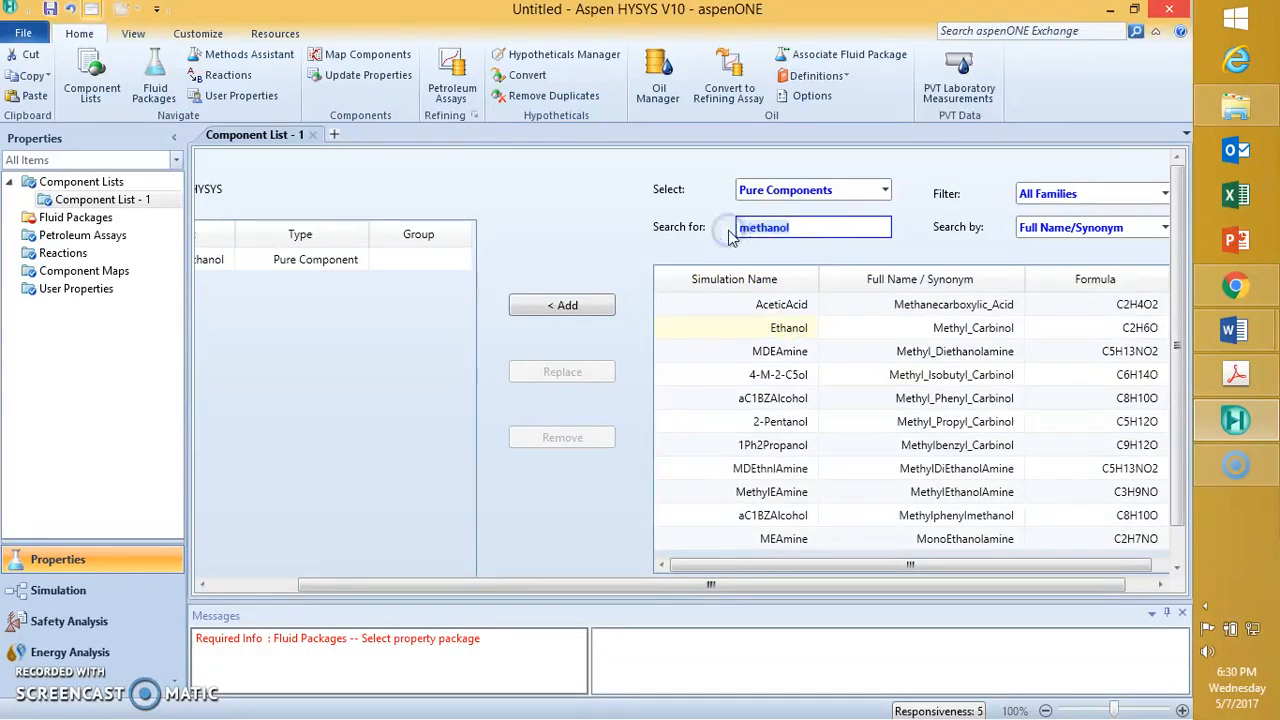
text(water)
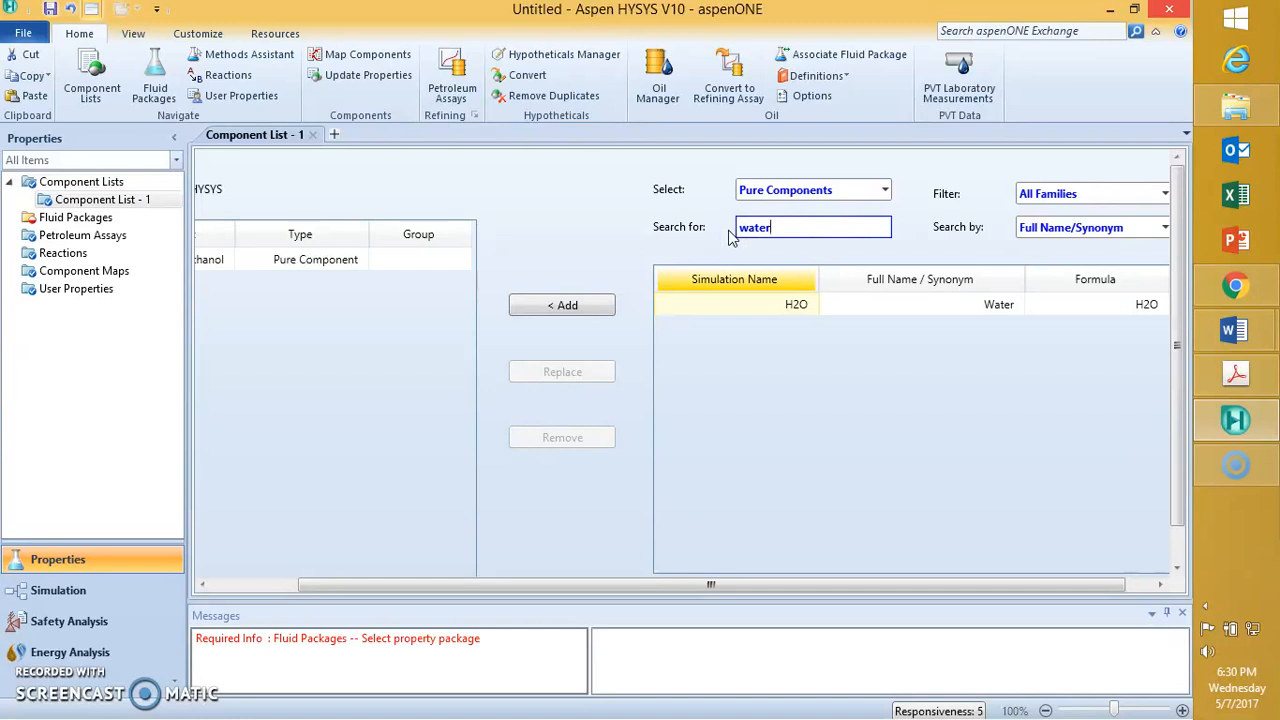
click(586, 305)
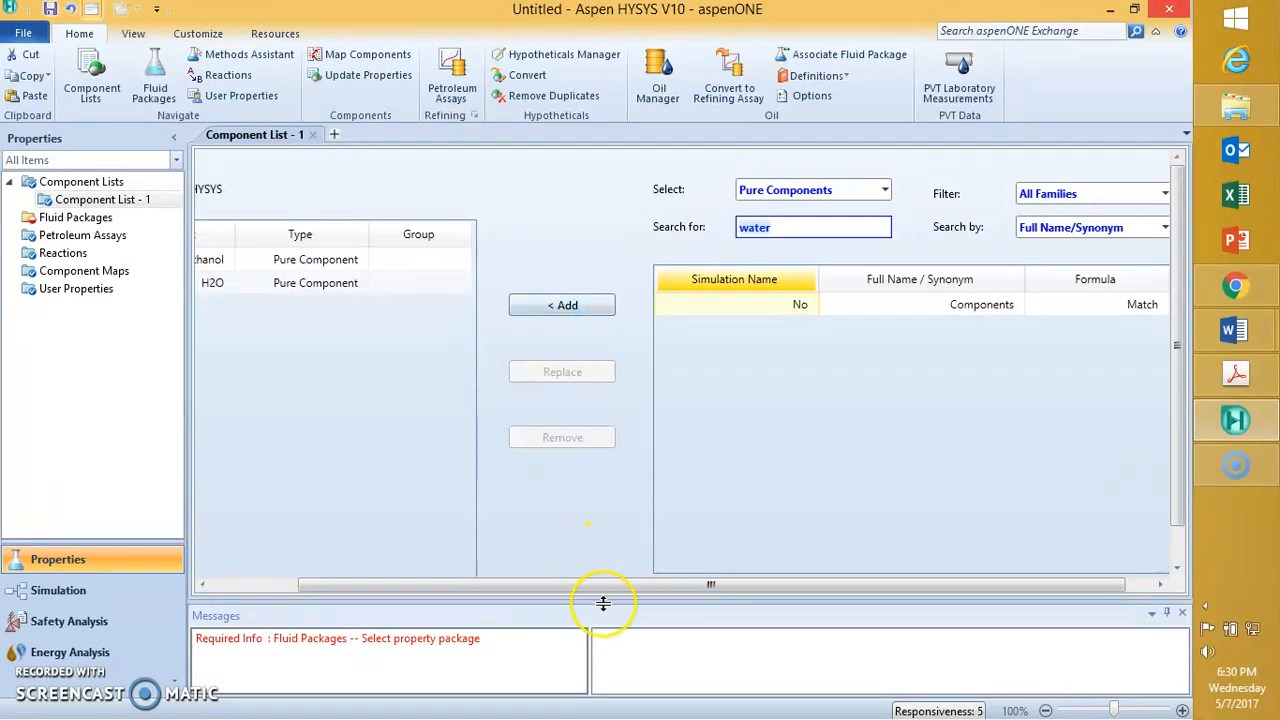
drag(612, 594, 429, 580)
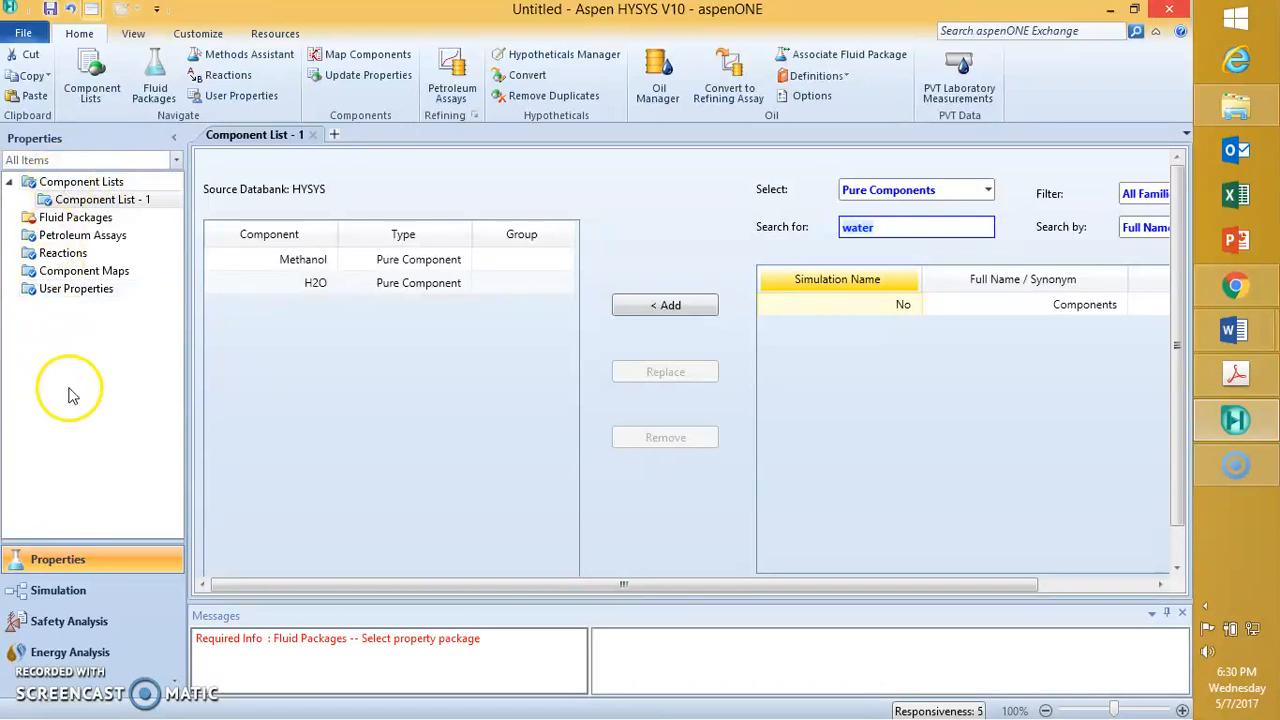
- Add a fluid package that uses the NRTL property package
click(70, 220)
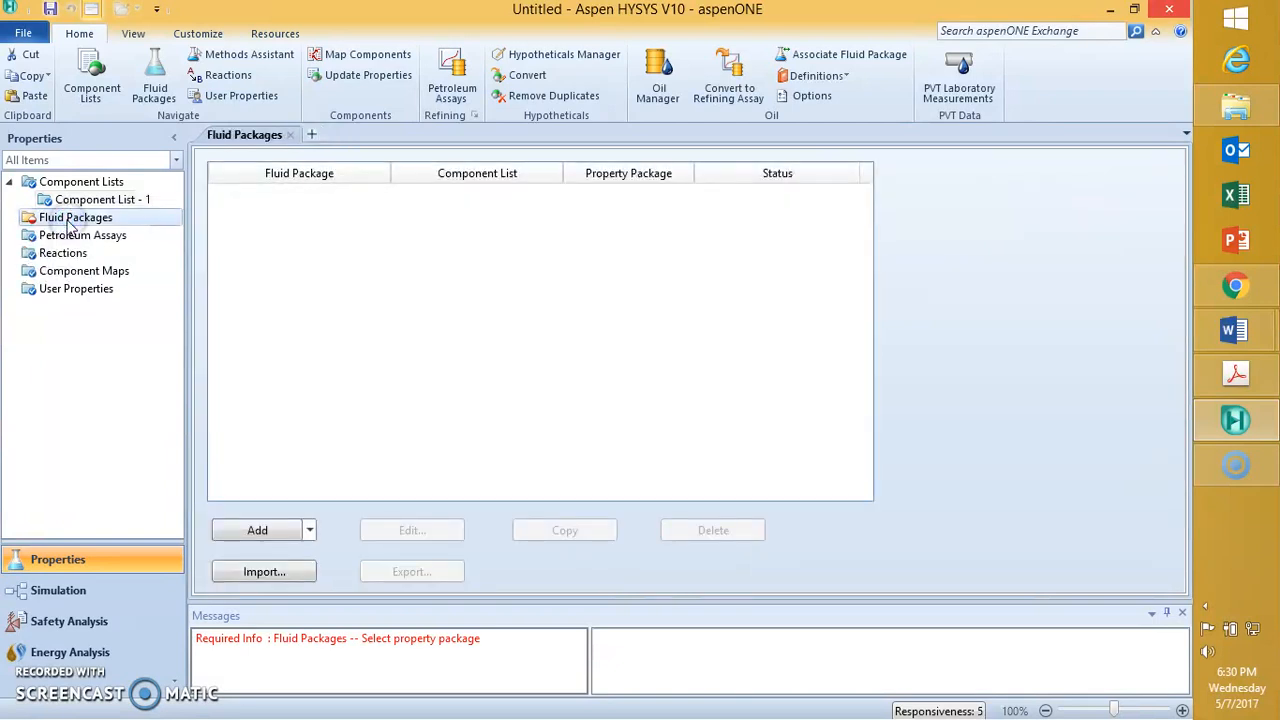
click(257, 531)
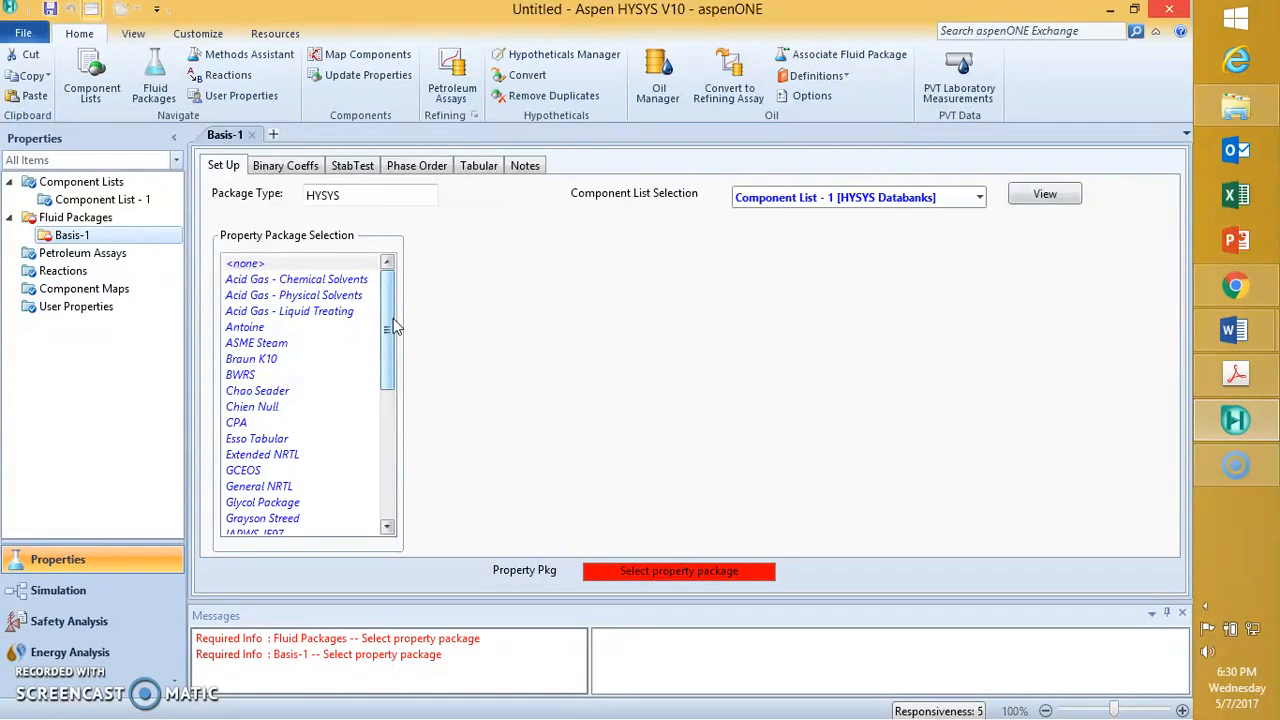
drag(390, 329, 389, 392)
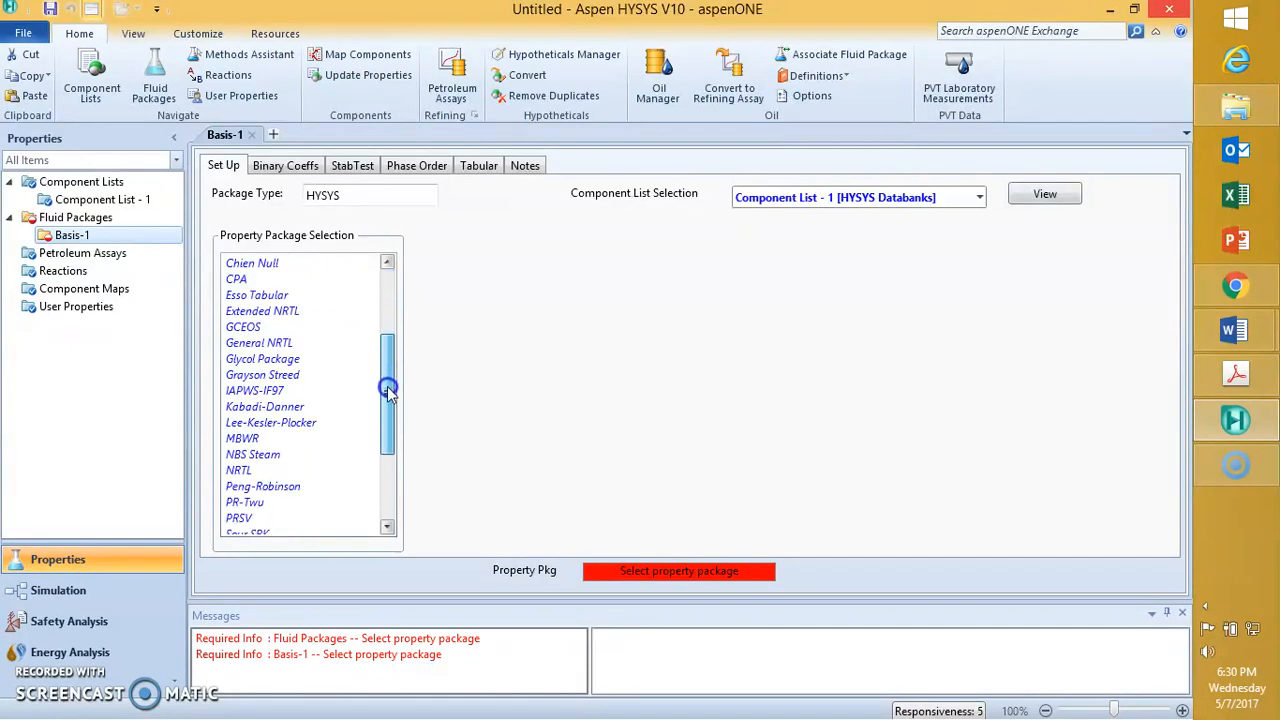
click(236, 472)
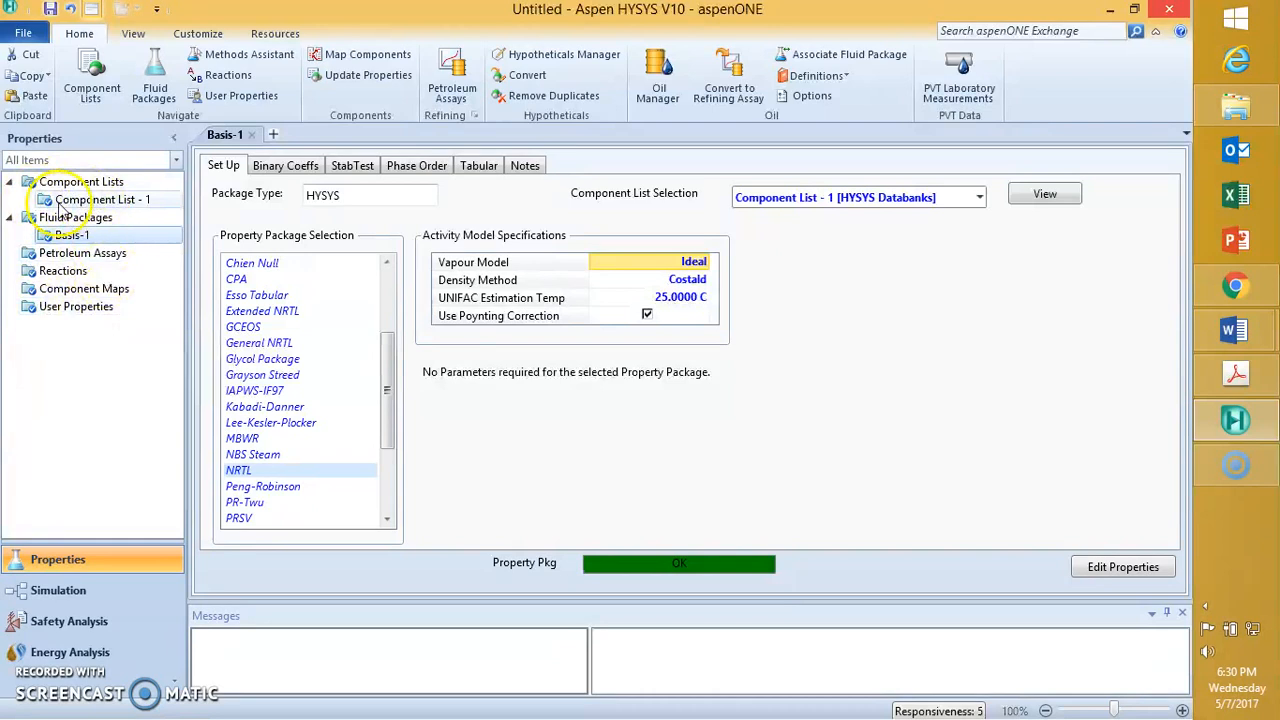
- Switch to the simulation environment, dock the Model Palette beside the flowsheet and set it to auto-hide
click(70, 595)
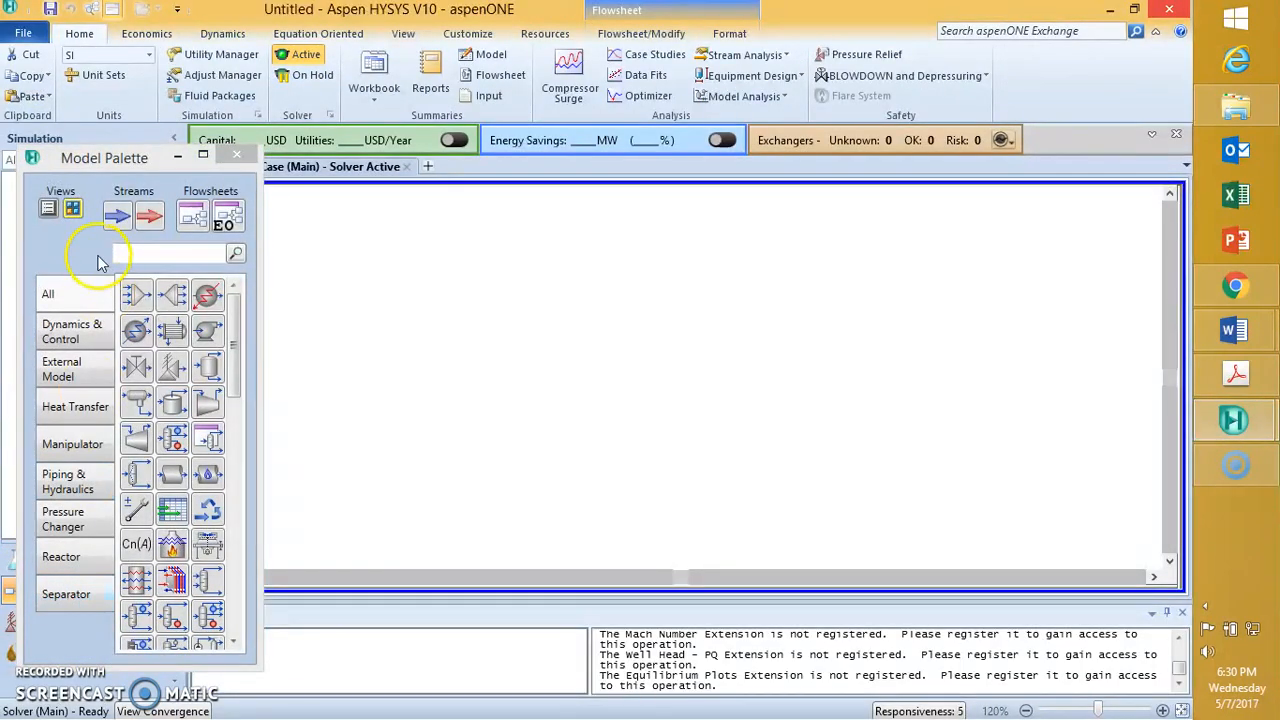
drag(104, 157, 212, 434)
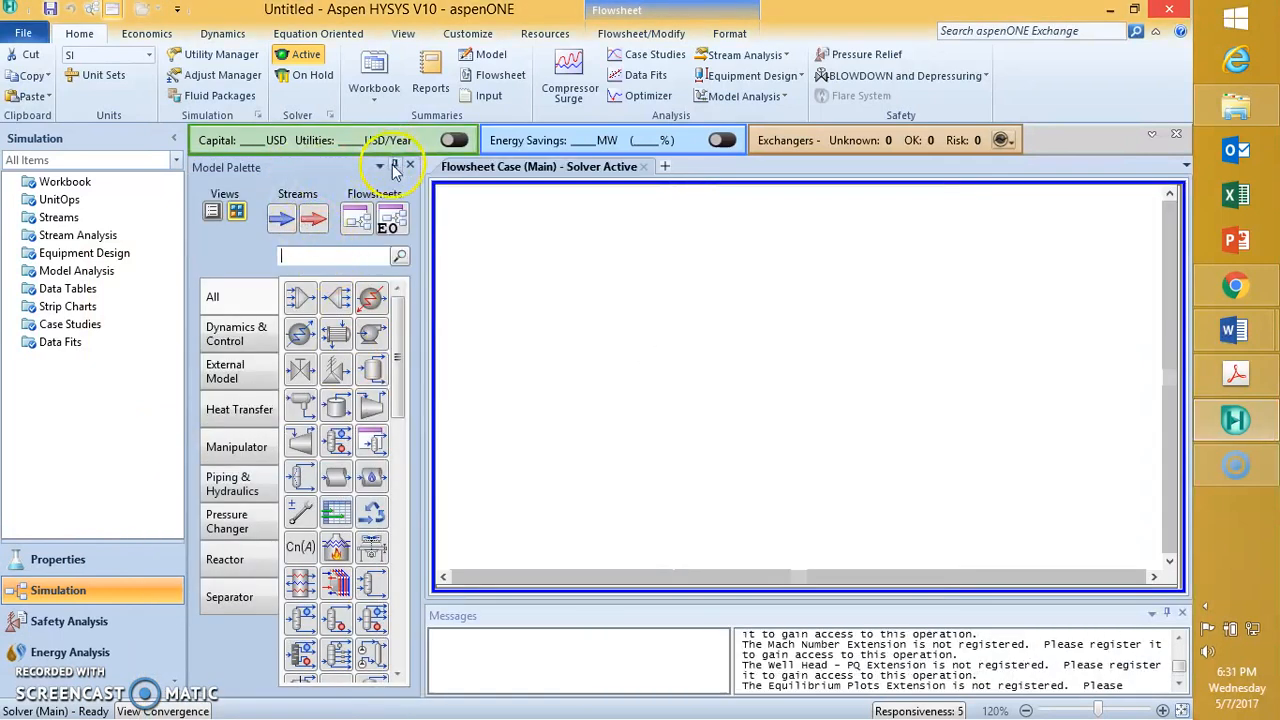
click(394, 166)
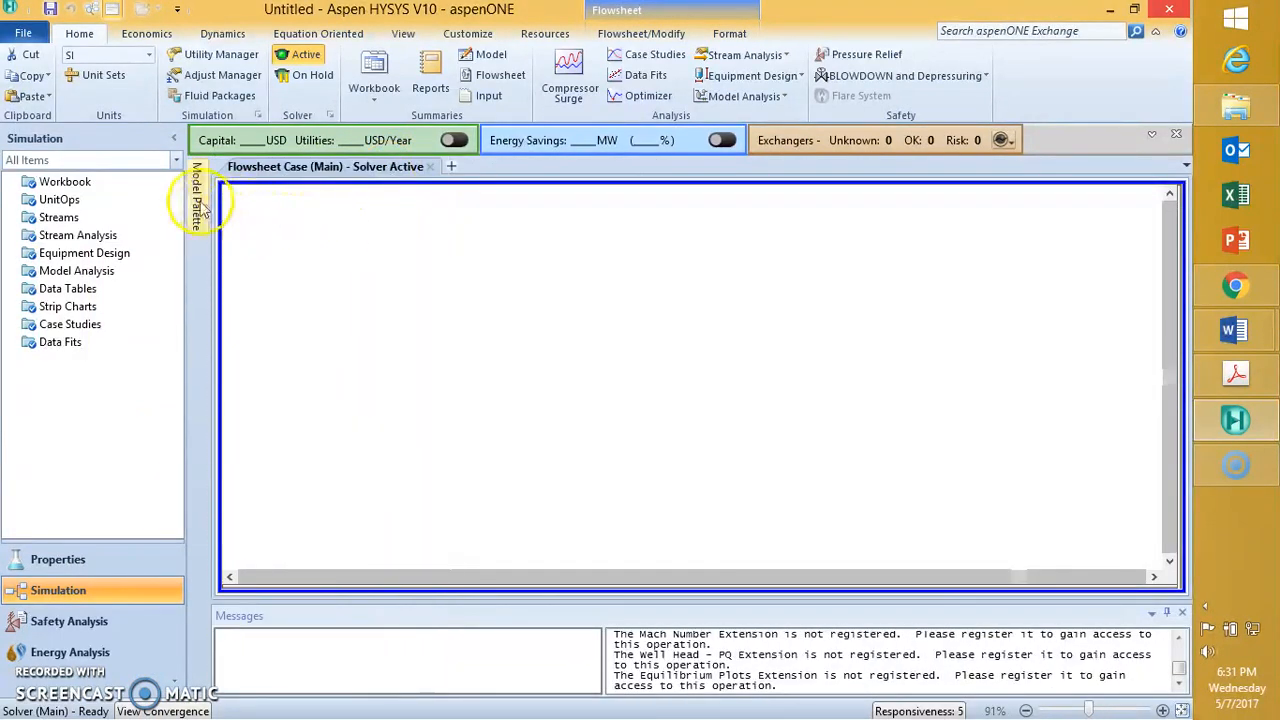
- Place four material streams on the flowsheet in a diamond layout: upper, lower, left and right
mouse_move(198, 195)
drag(308, 225, 527, 250)
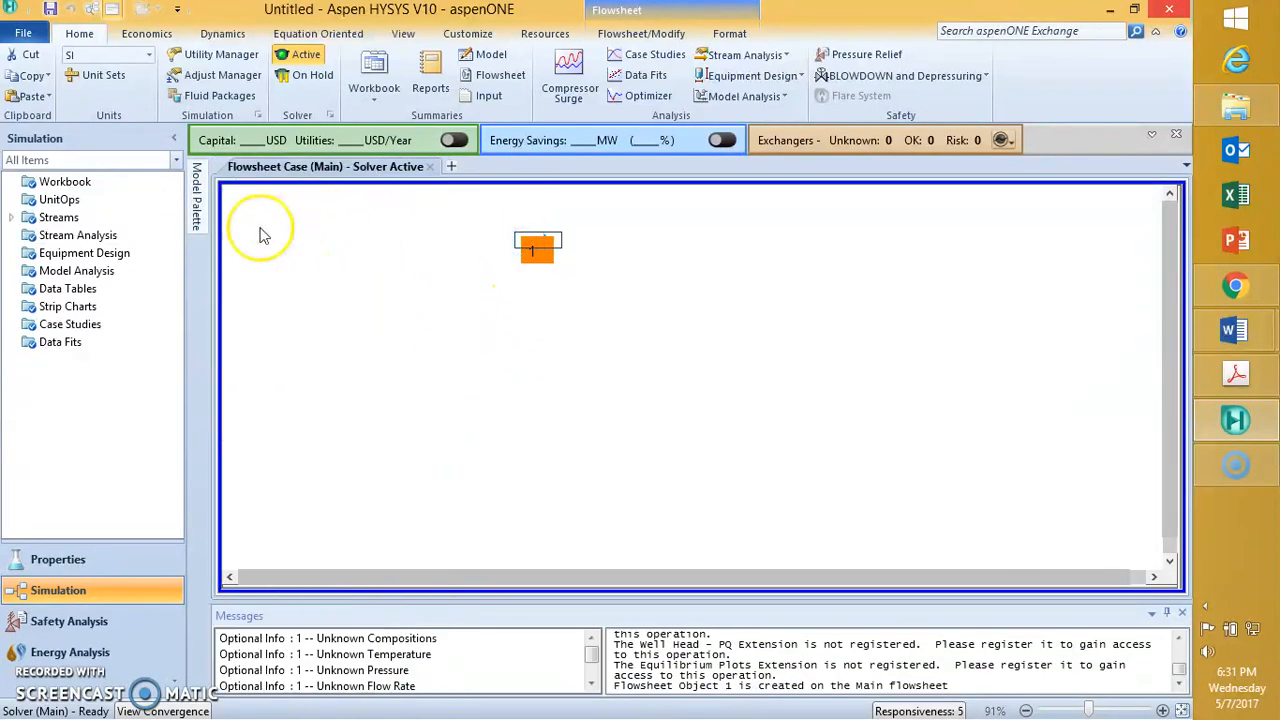
mouse_move(197, 195)
drag(308, 228, 670, 490)
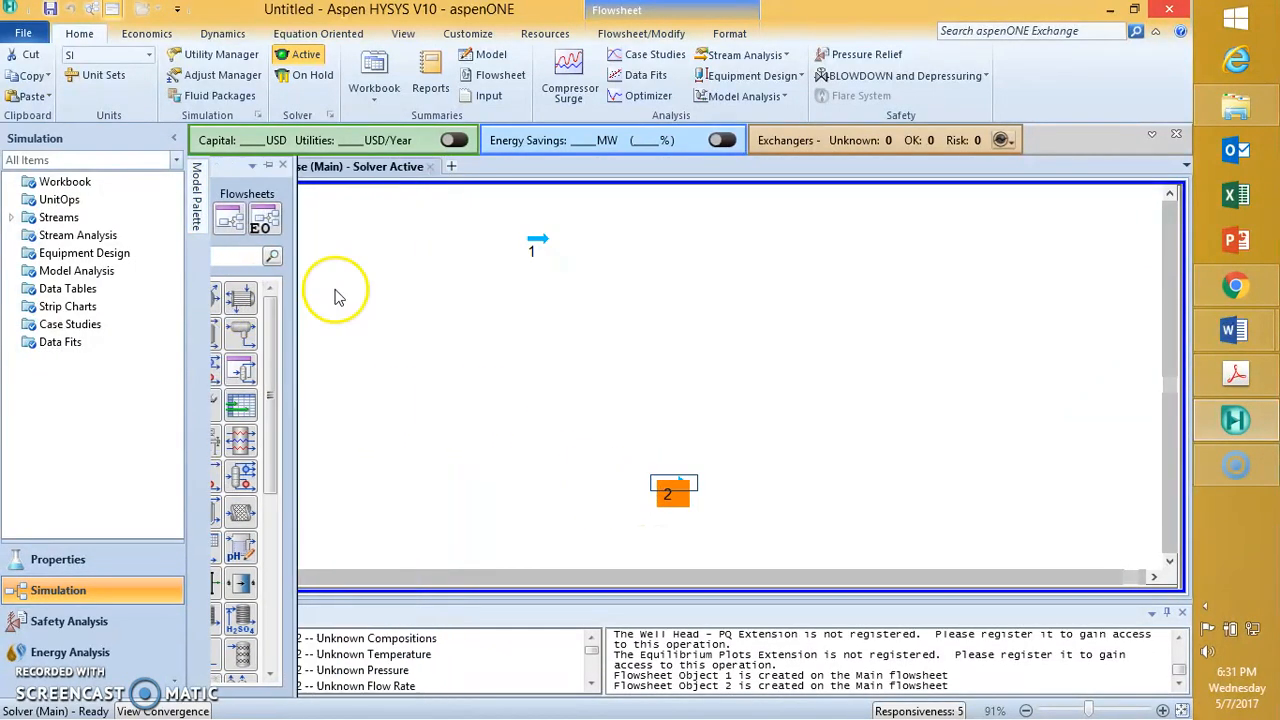
mouse_move(197, 200)
drag(303, 226, 472, 388)
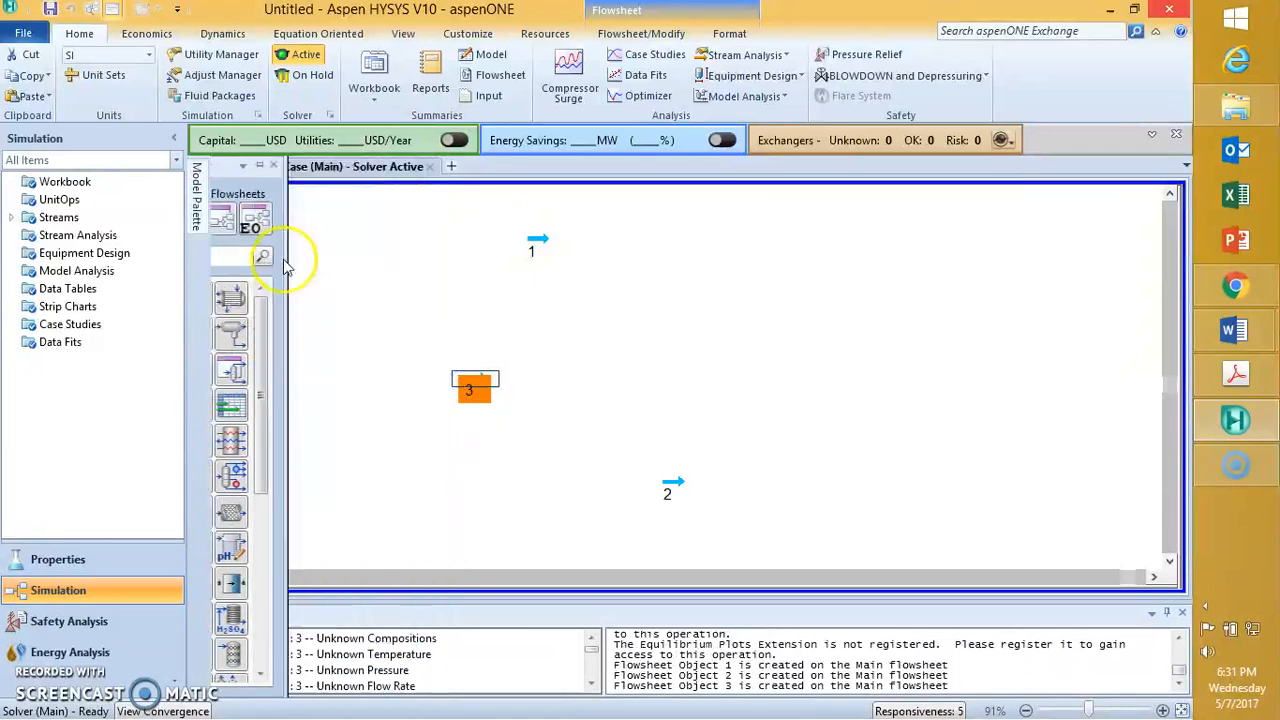
mouse_move(196, 212)
drag(305, 222, 780, 392)
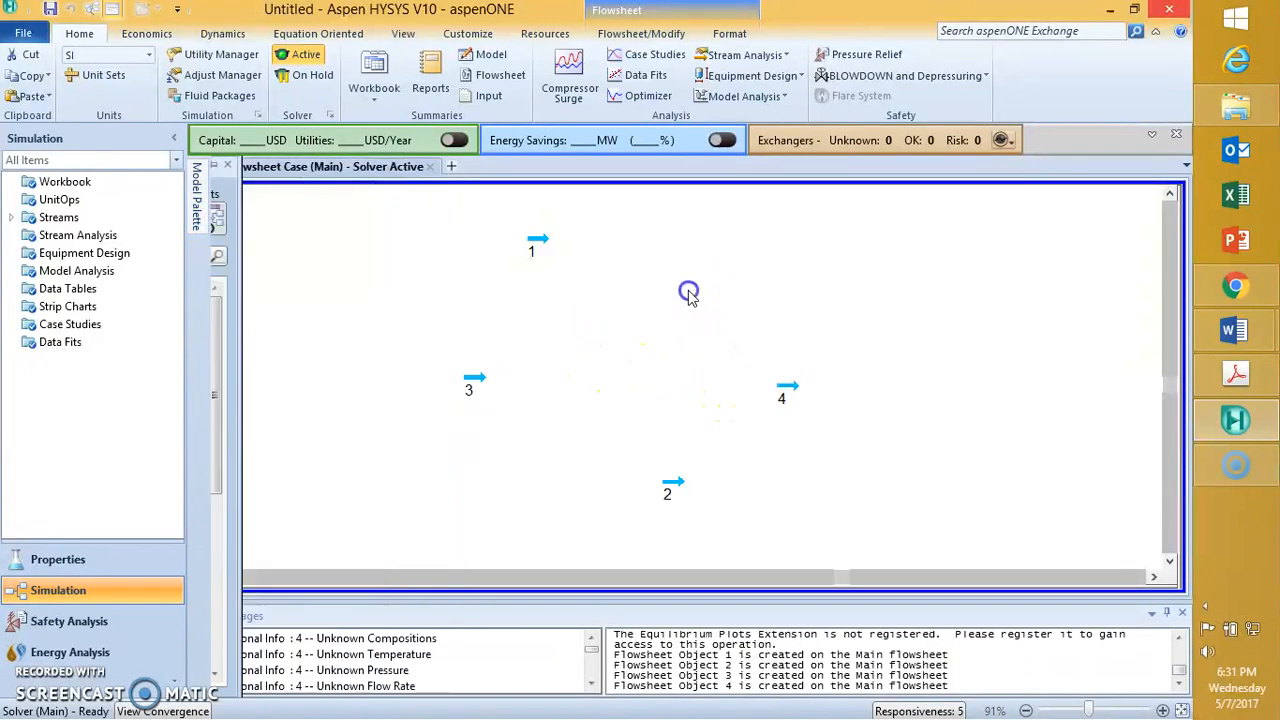
- Open material stream 1 and rename it "Methanol in"
double_click(537, 239)
click(465, 254)
text(M)
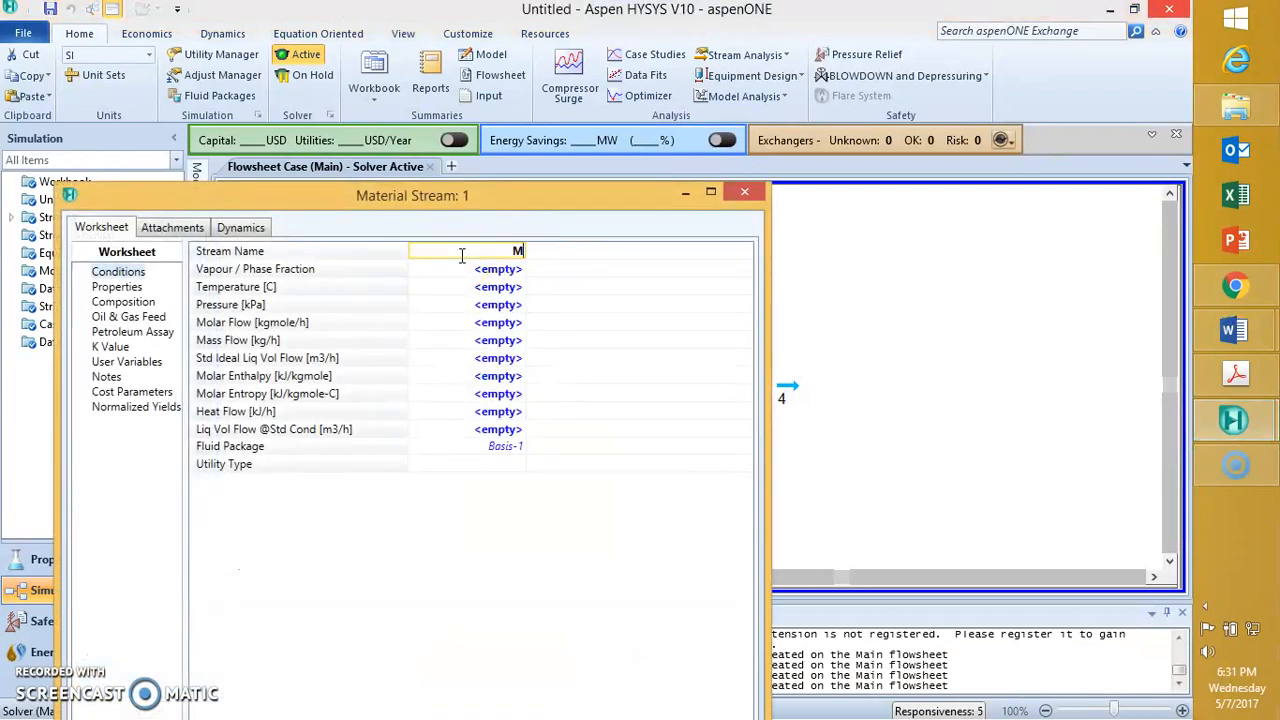
text(ry)
key(BackSpace)
text(thanol in)
key(Return)
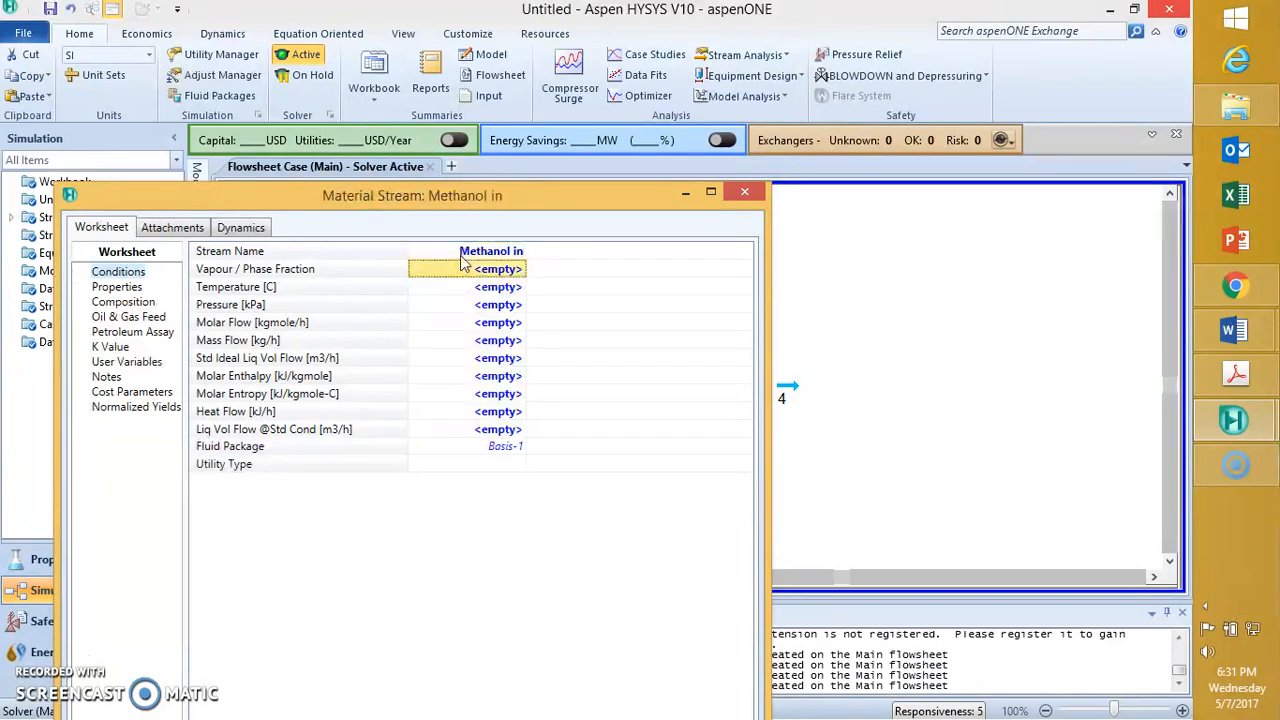
- Define the Methanol in composition with mole fractions of 1 for Methanol and 0 for H2O
click(122, 302)
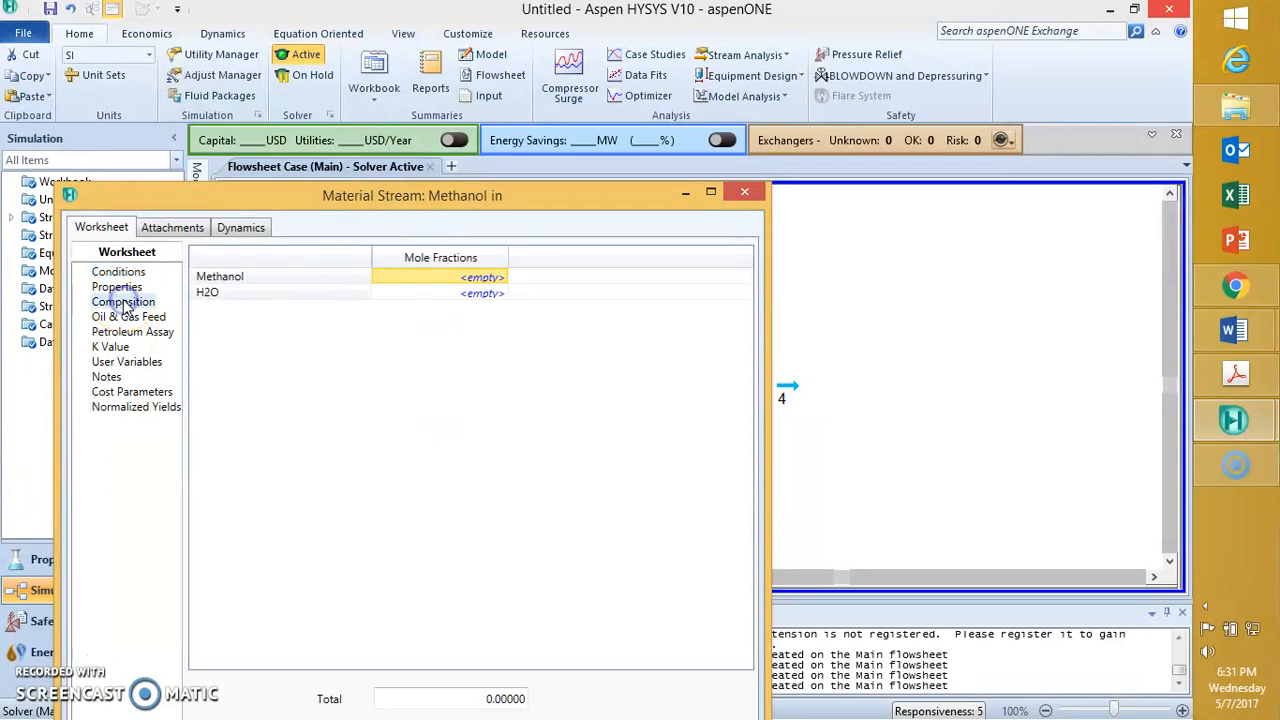
click(436, 280)
text(1)
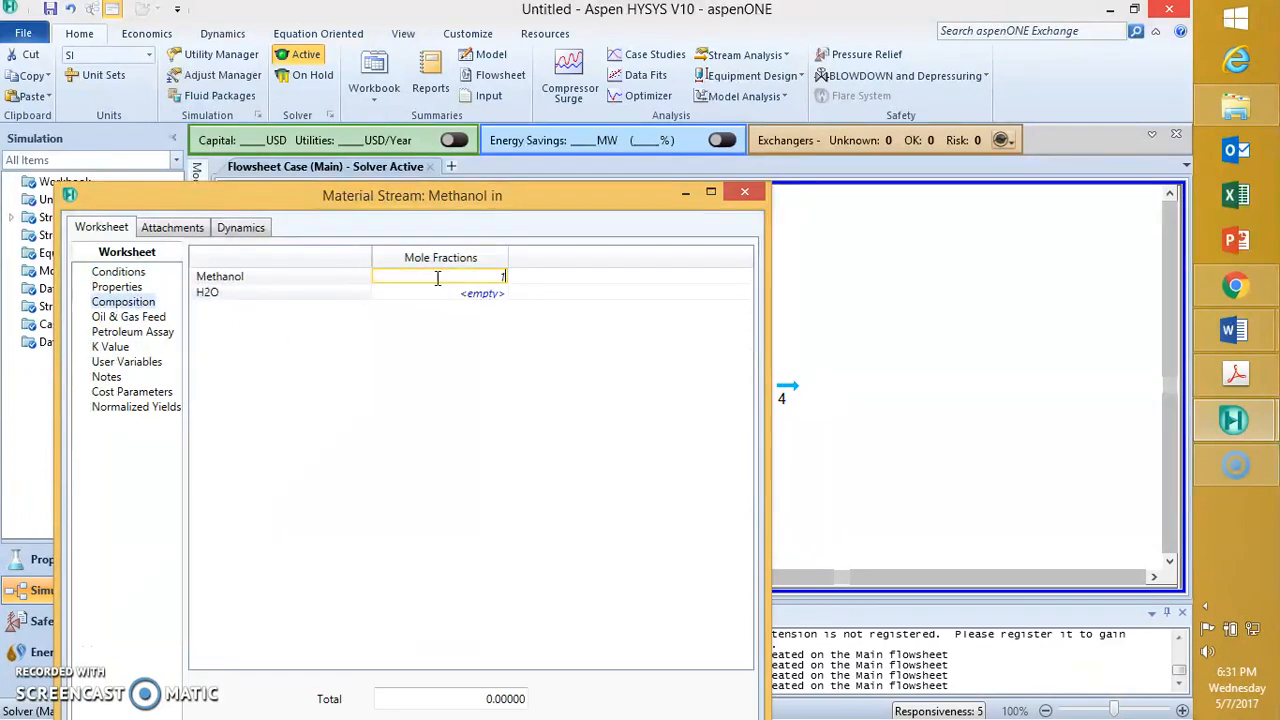
key(Return)
text(0)
key(Return)
click(762, 555)
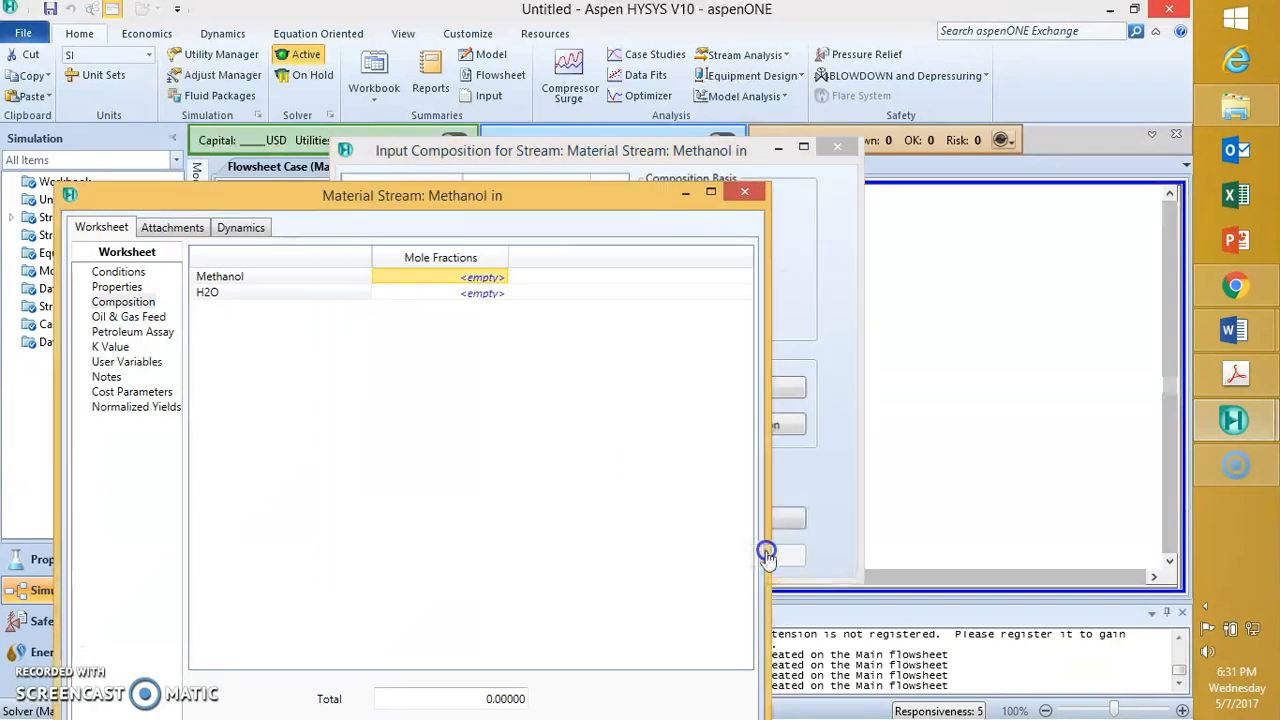
- Set the Methanol in stream's vapour fraction to 0 and its temperature to 95 C
click(110, 272)
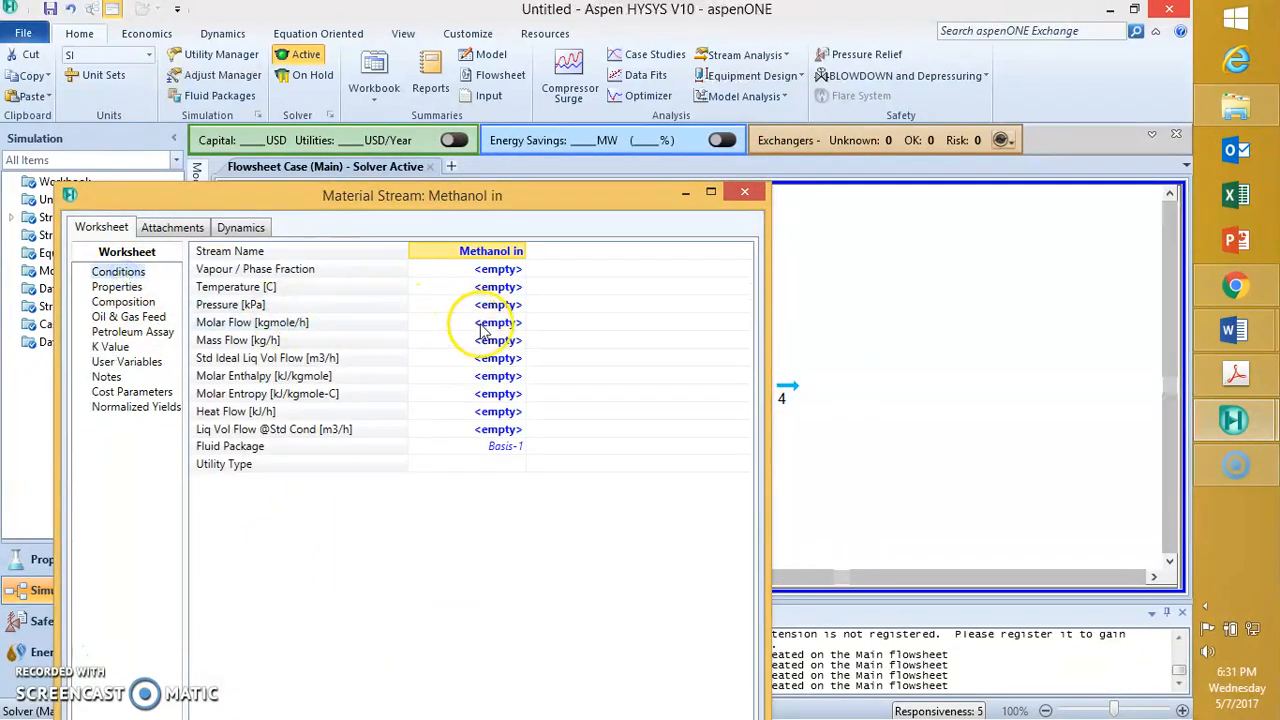
click(483, 356)
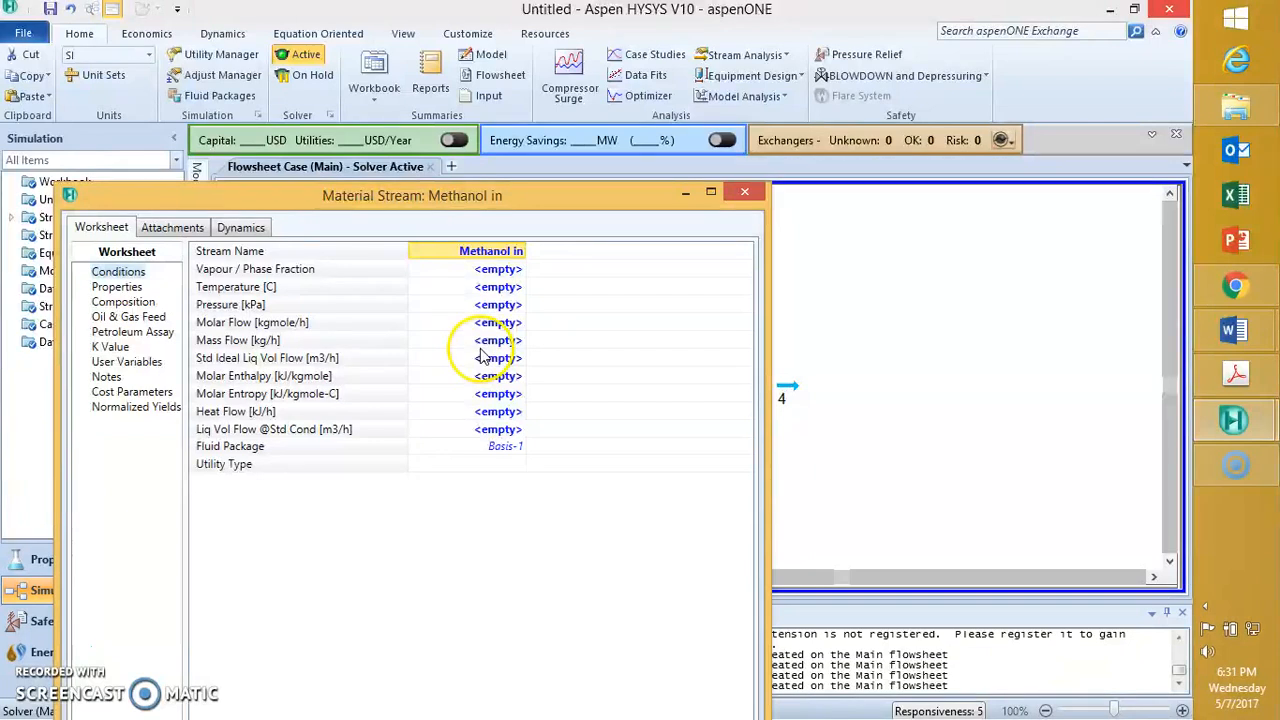
click(481, 343)
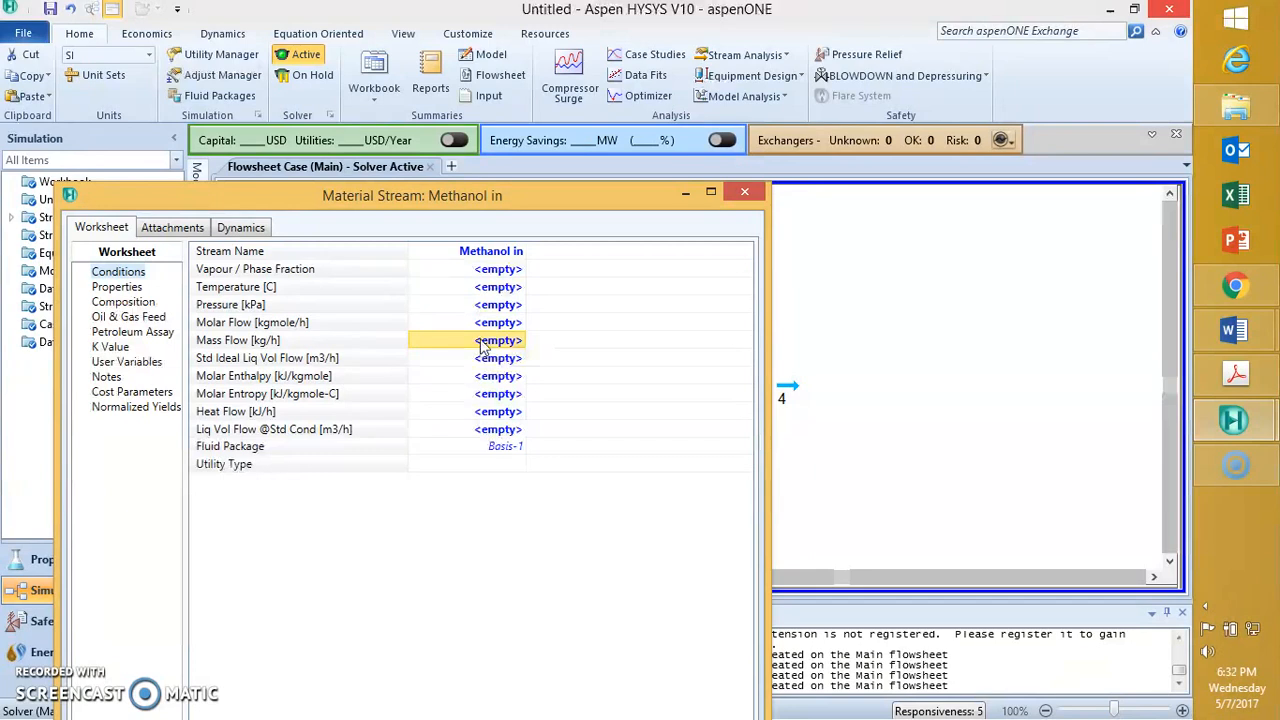
click(452, 277)
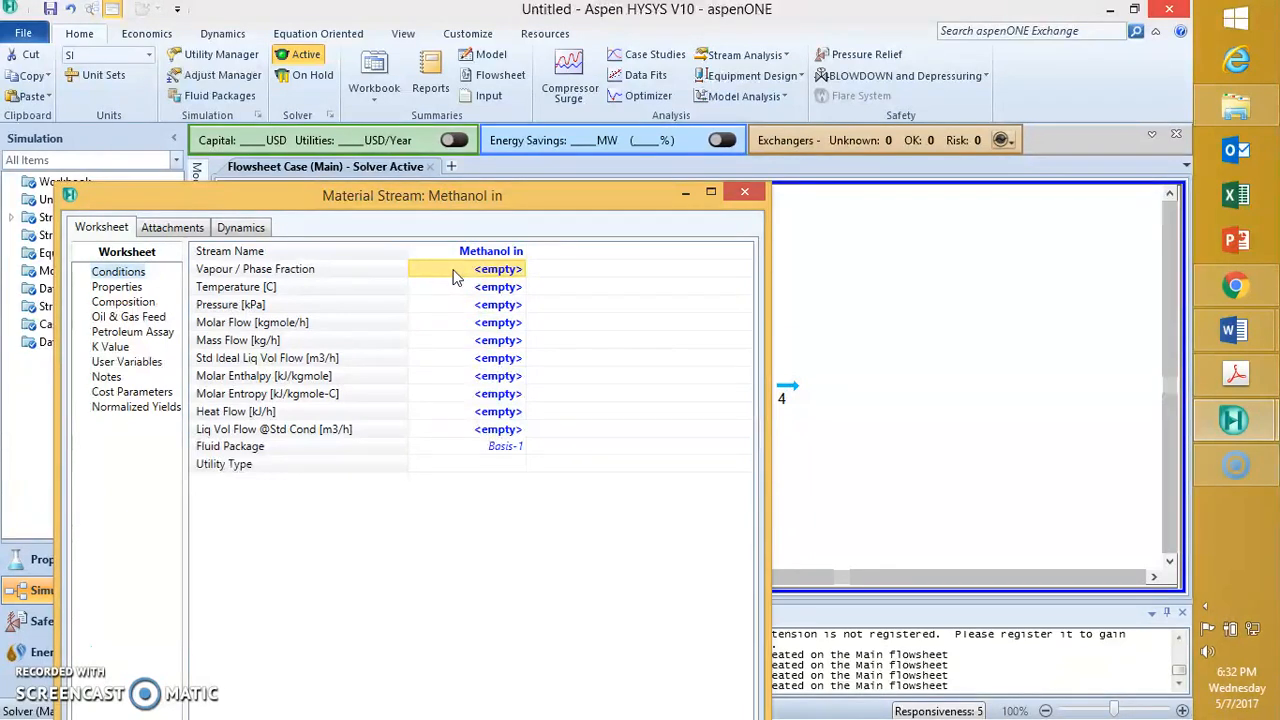
text(0)
key(Return)
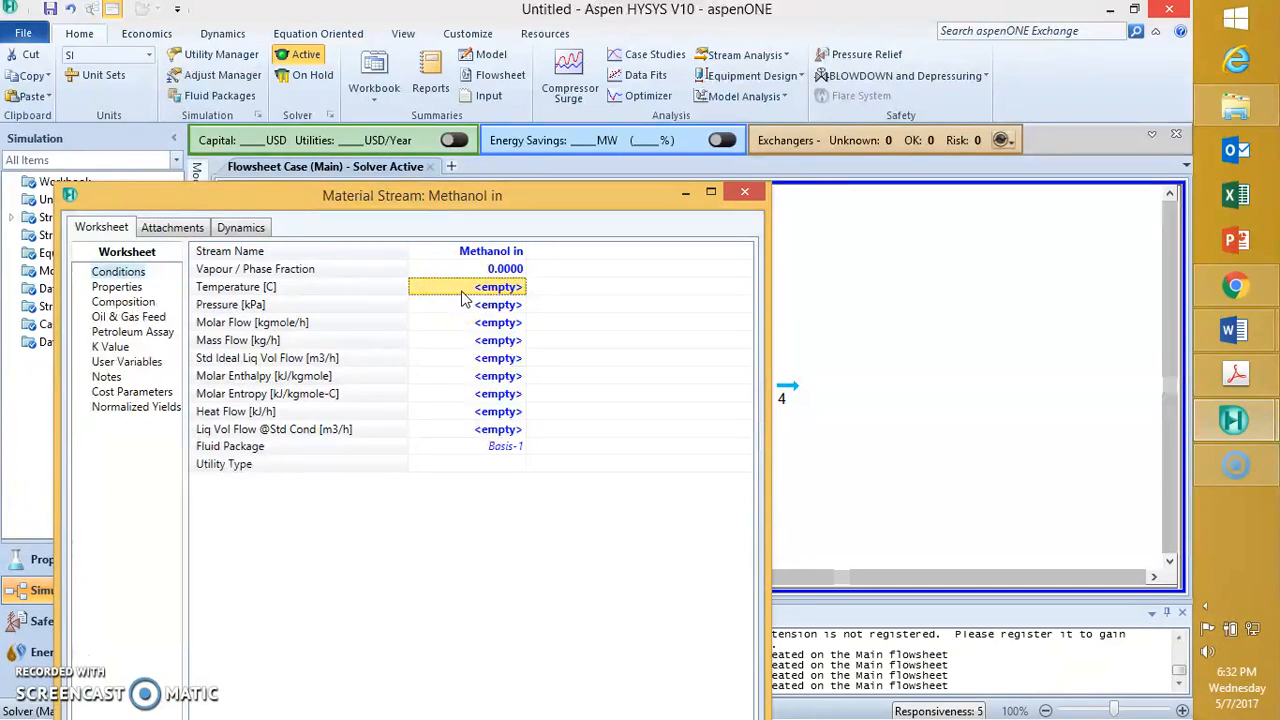
text(95)
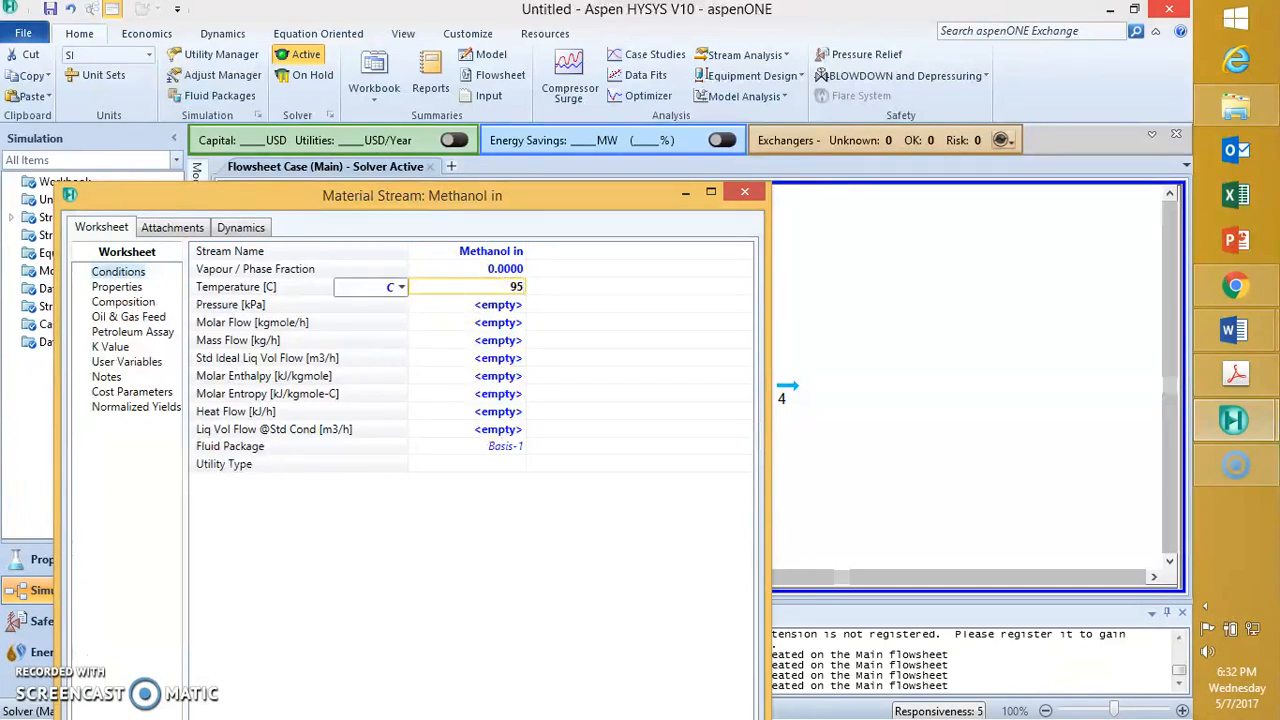
key(Return)
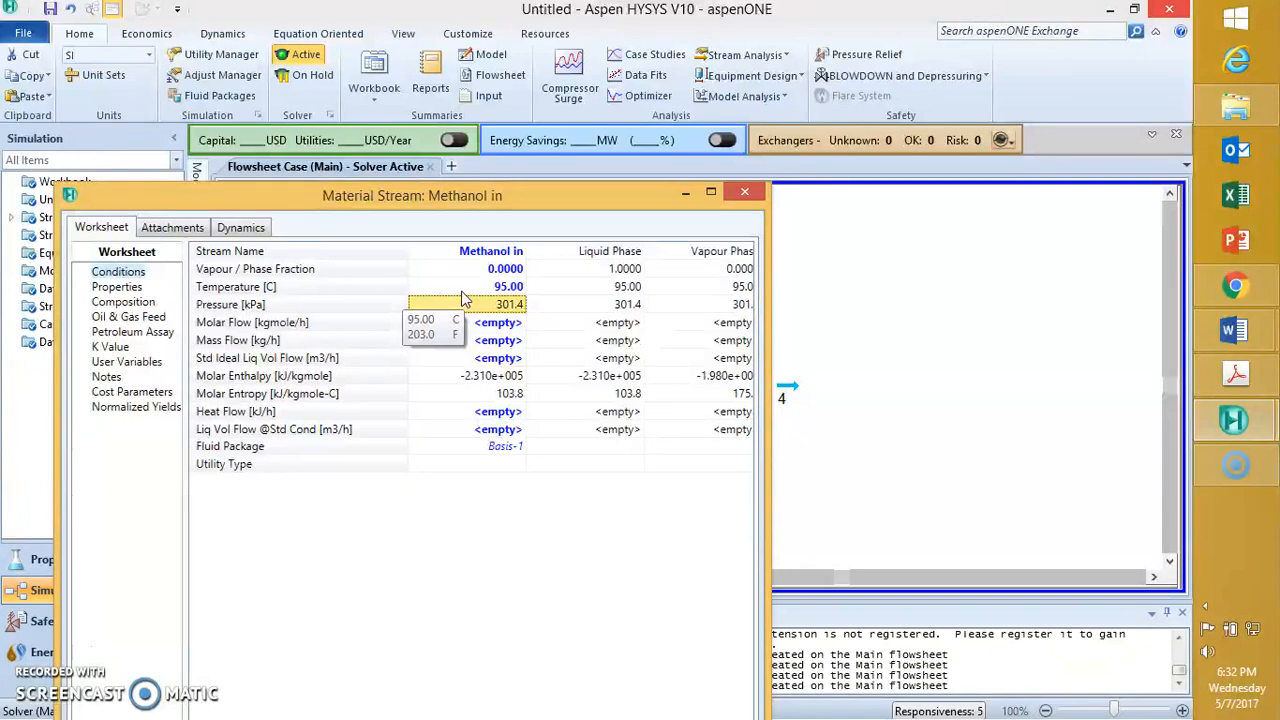
- Set the Methanol in stream's mass flow to 100000 kg/h and reposition its window to show it fully
click(493, 342)
text(100000)
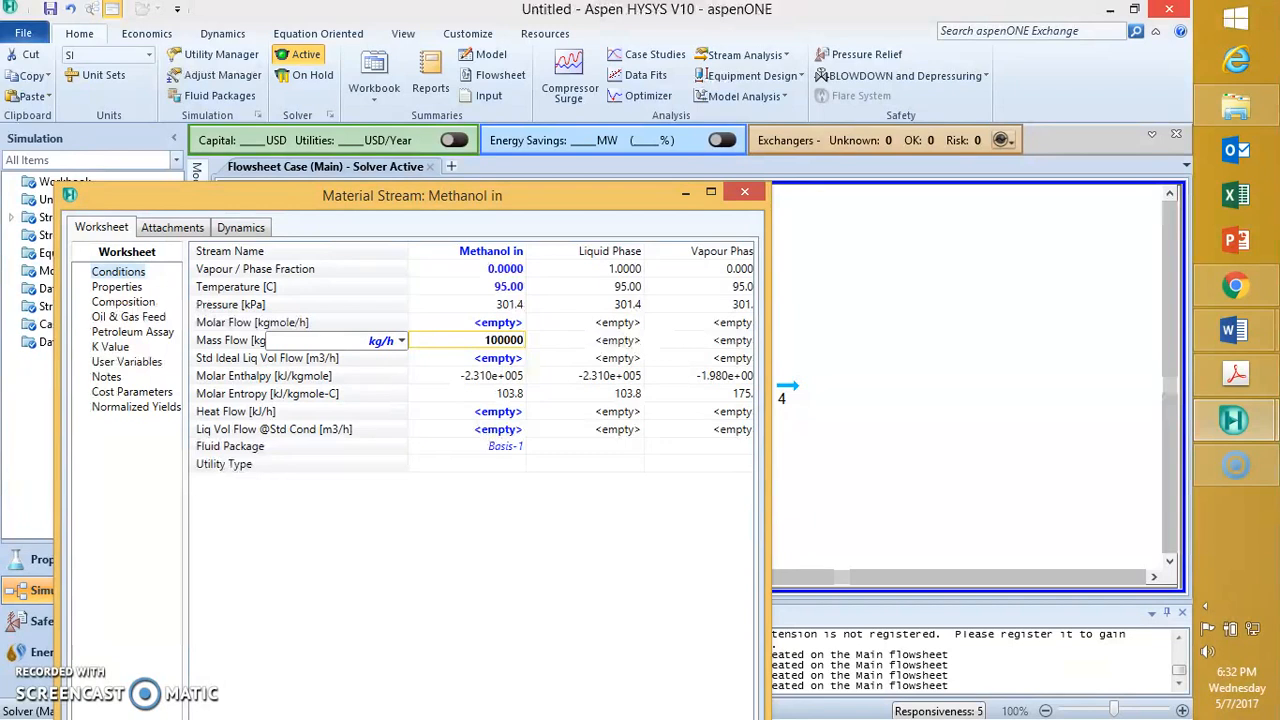
key(Return)
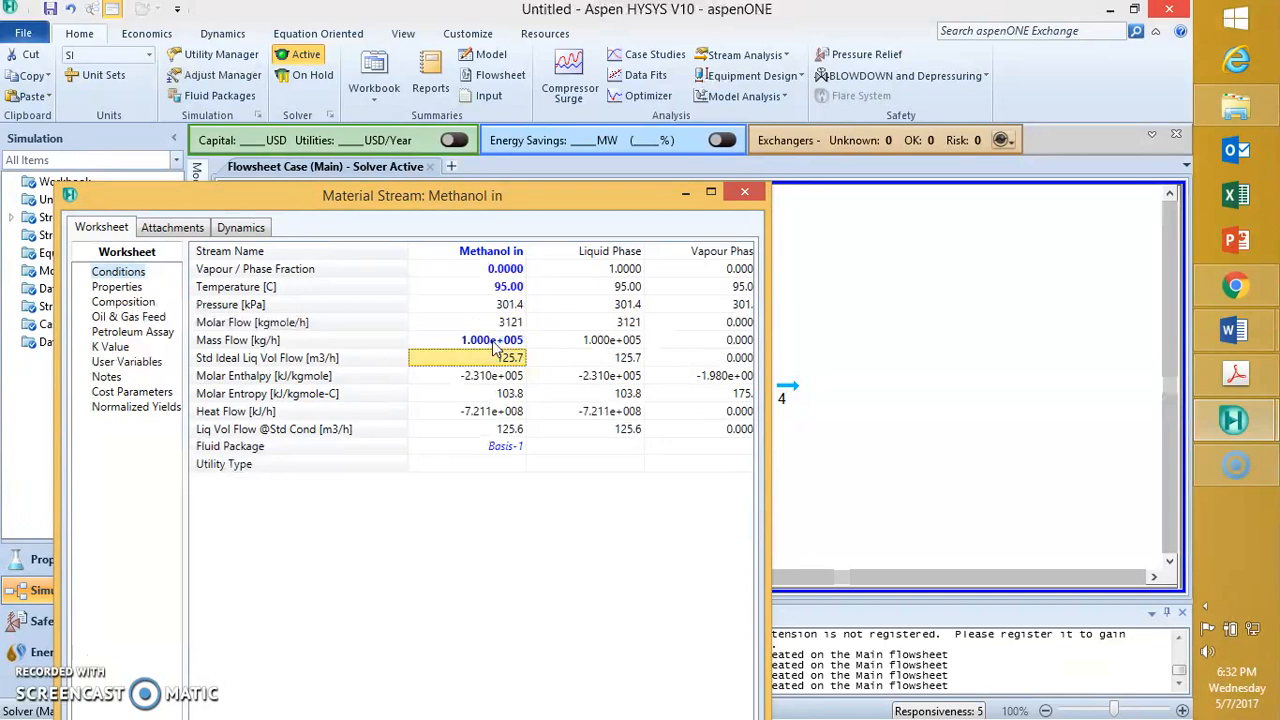
drag(495, 195, 516, 70)
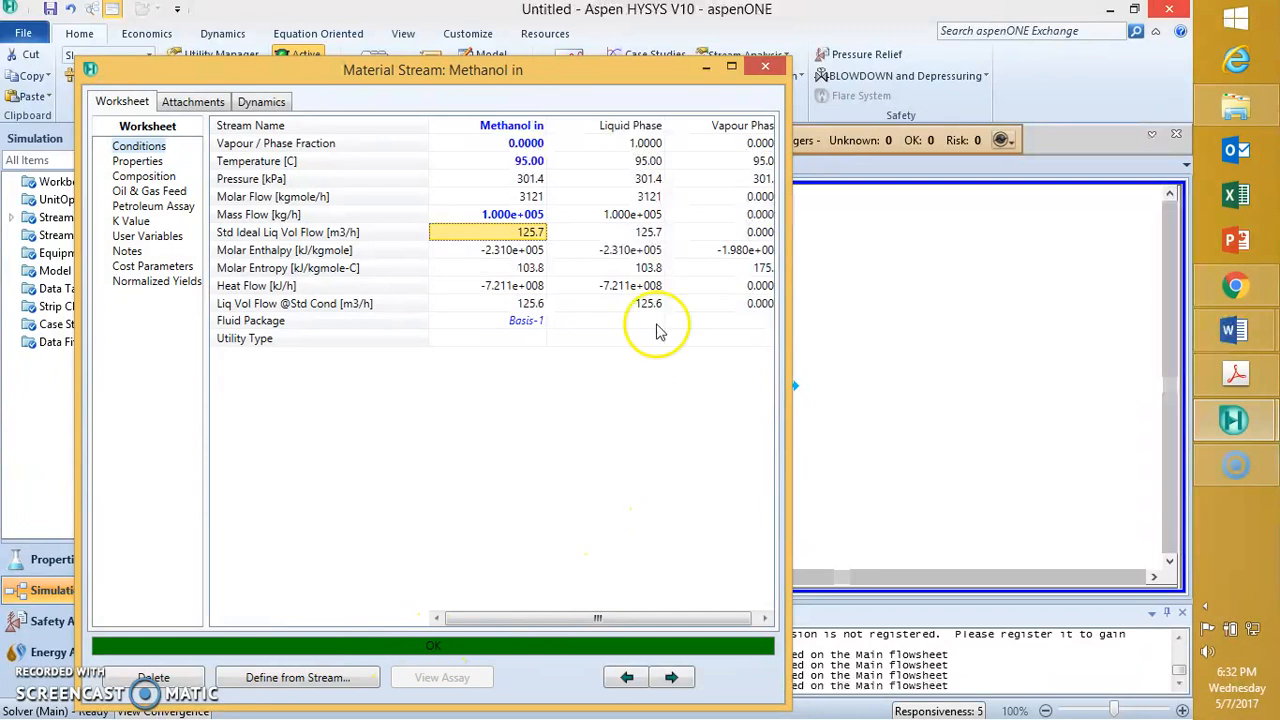
- Close the Methanol in stream, open material stream 2 and rename it "Methanol out"
click(764, 68)
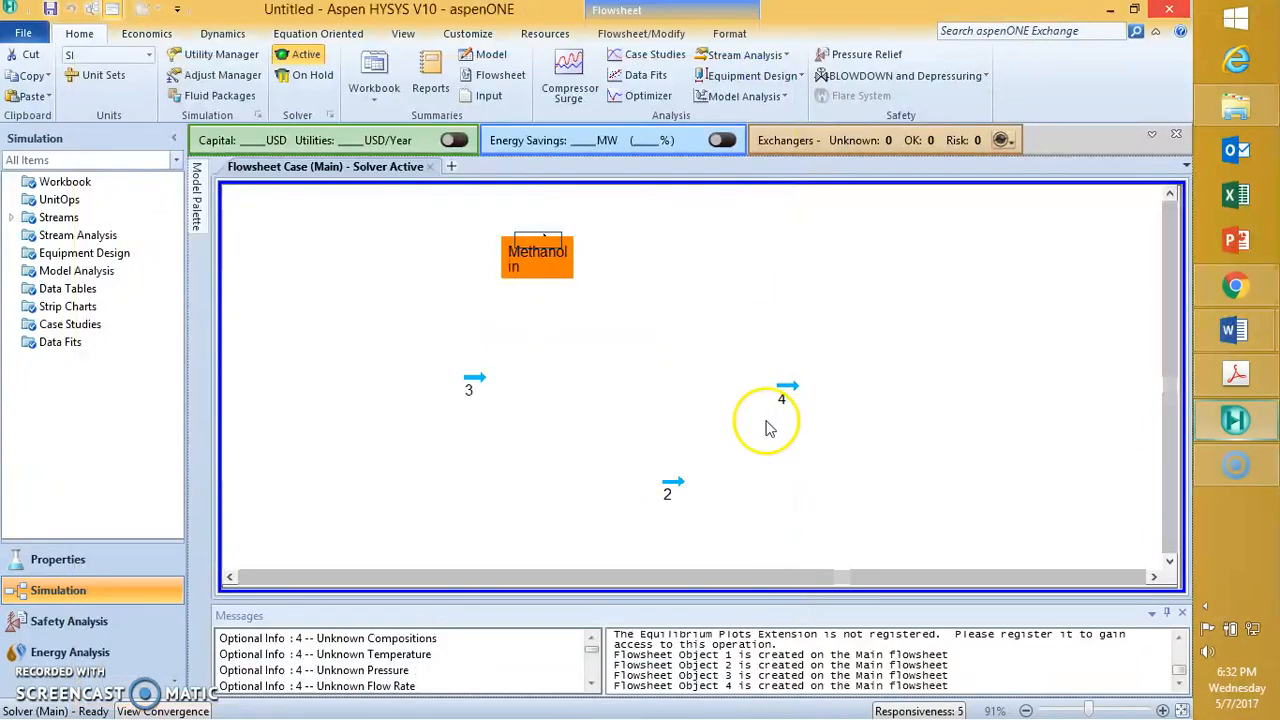
double_click(673, 482)
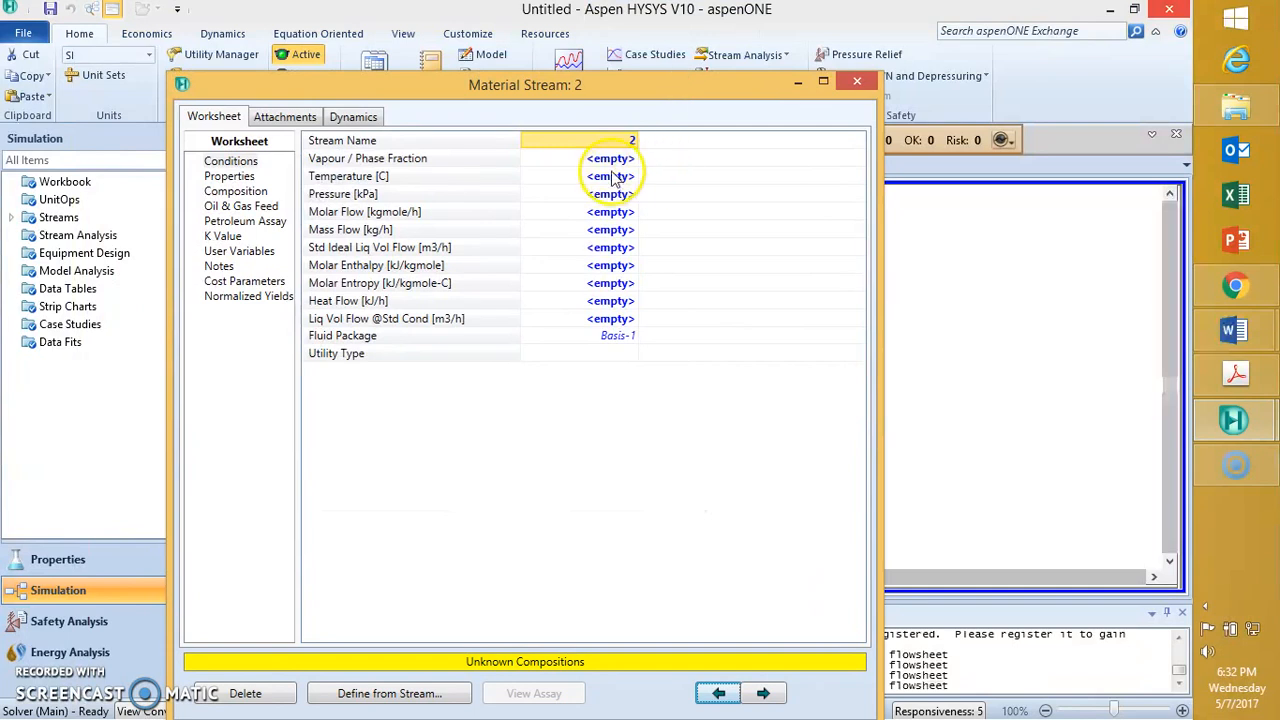
text(Methanol out)
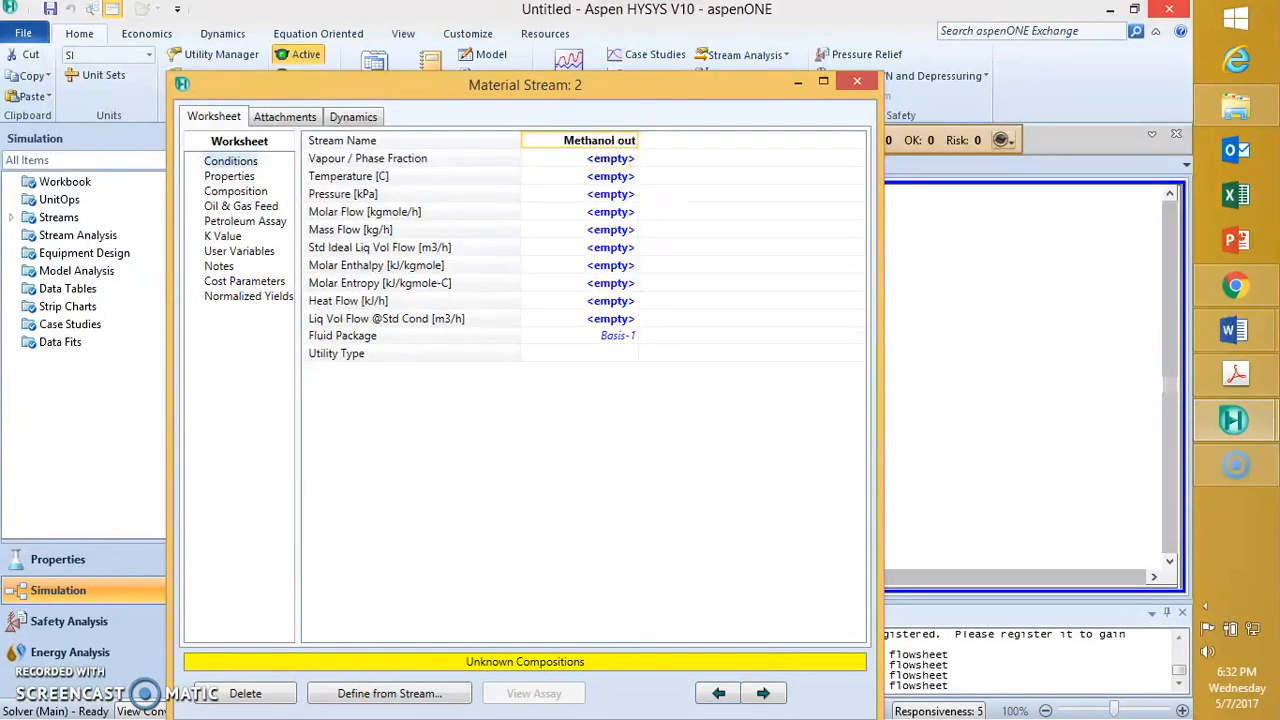
key(Return)
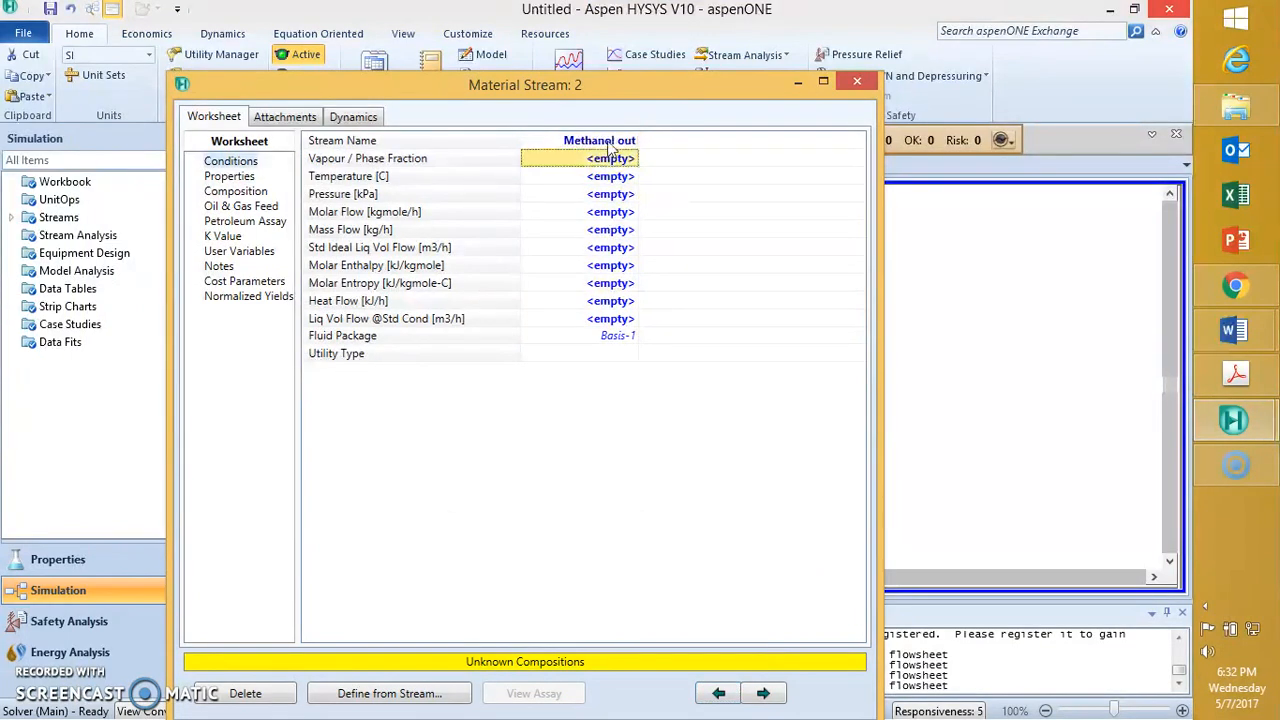
- Define the Methanol out composition with mole fractions of 1 for Methanol and 0 for H2O
click(225, 177)
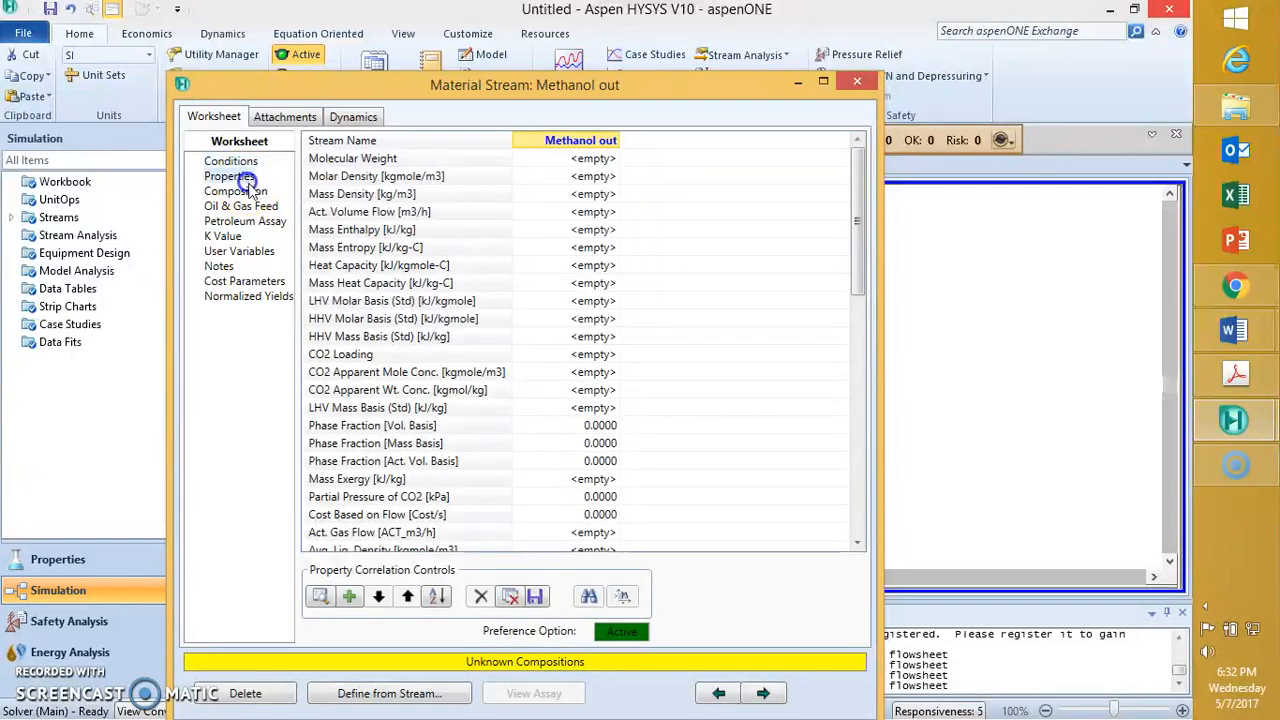
click(240, 191)
click(579, 168)
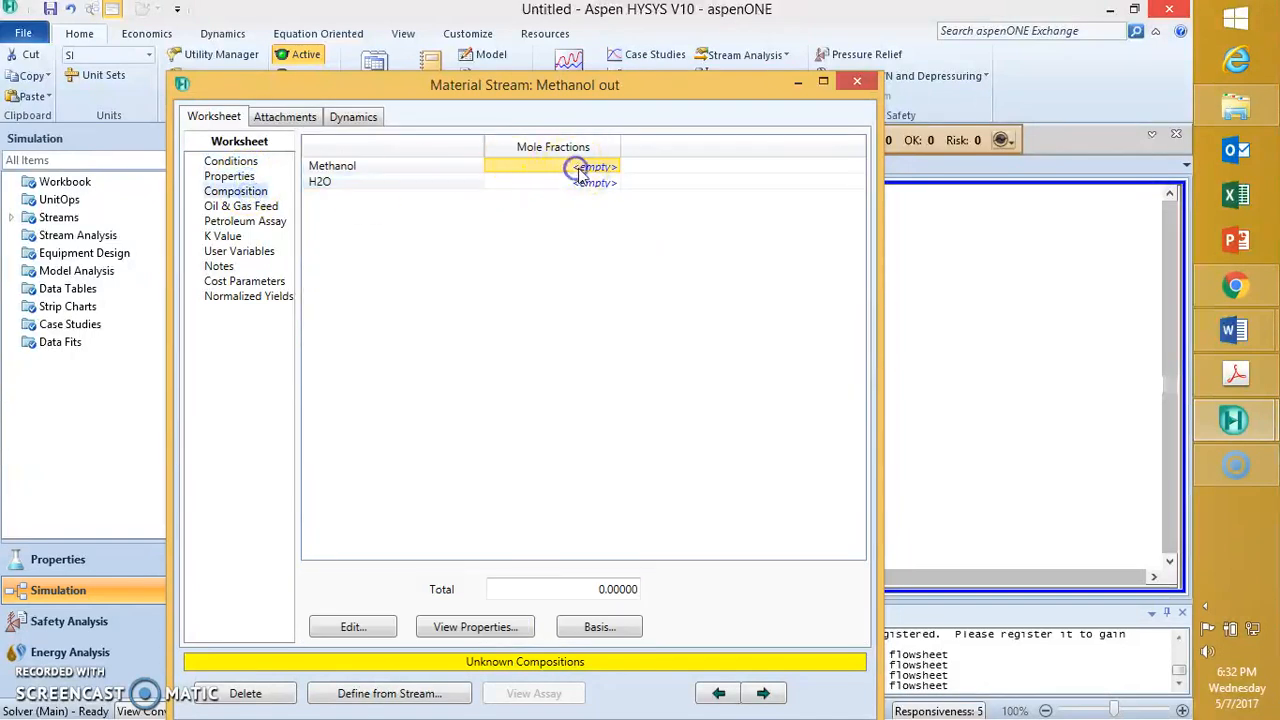
text(1)
key(Return)
text(0)
key(Return)
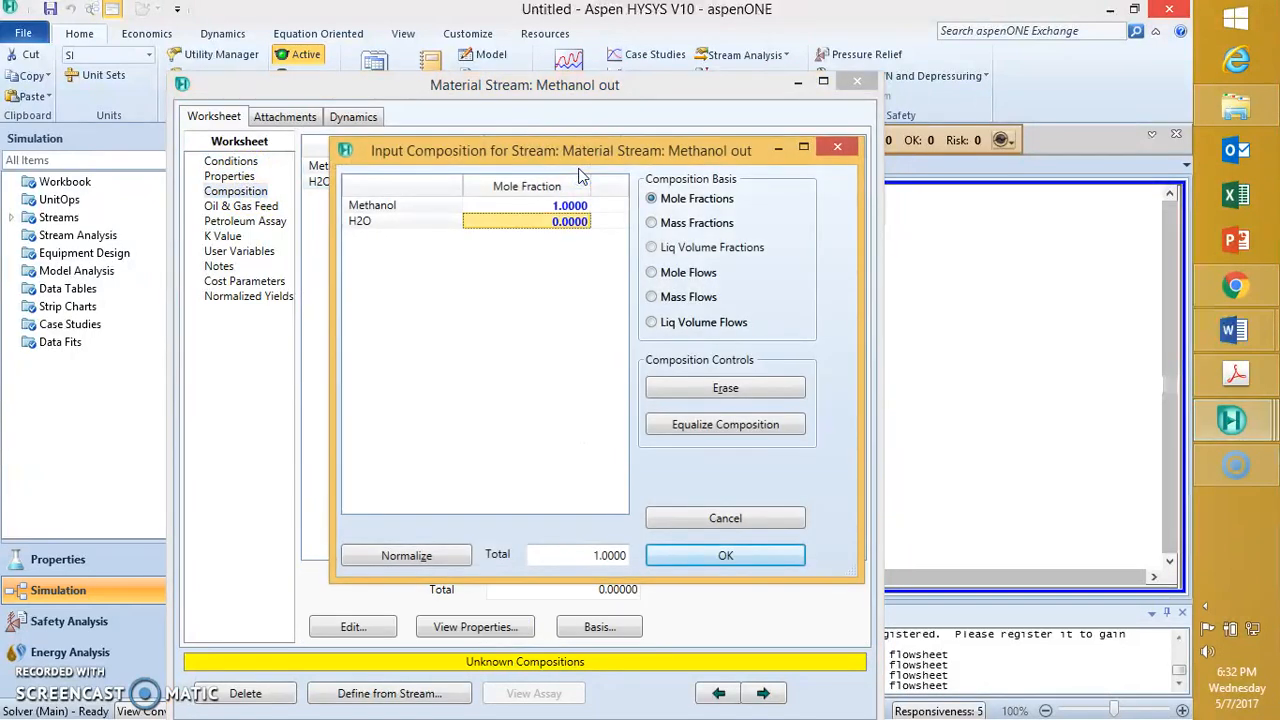
click(729, 555)
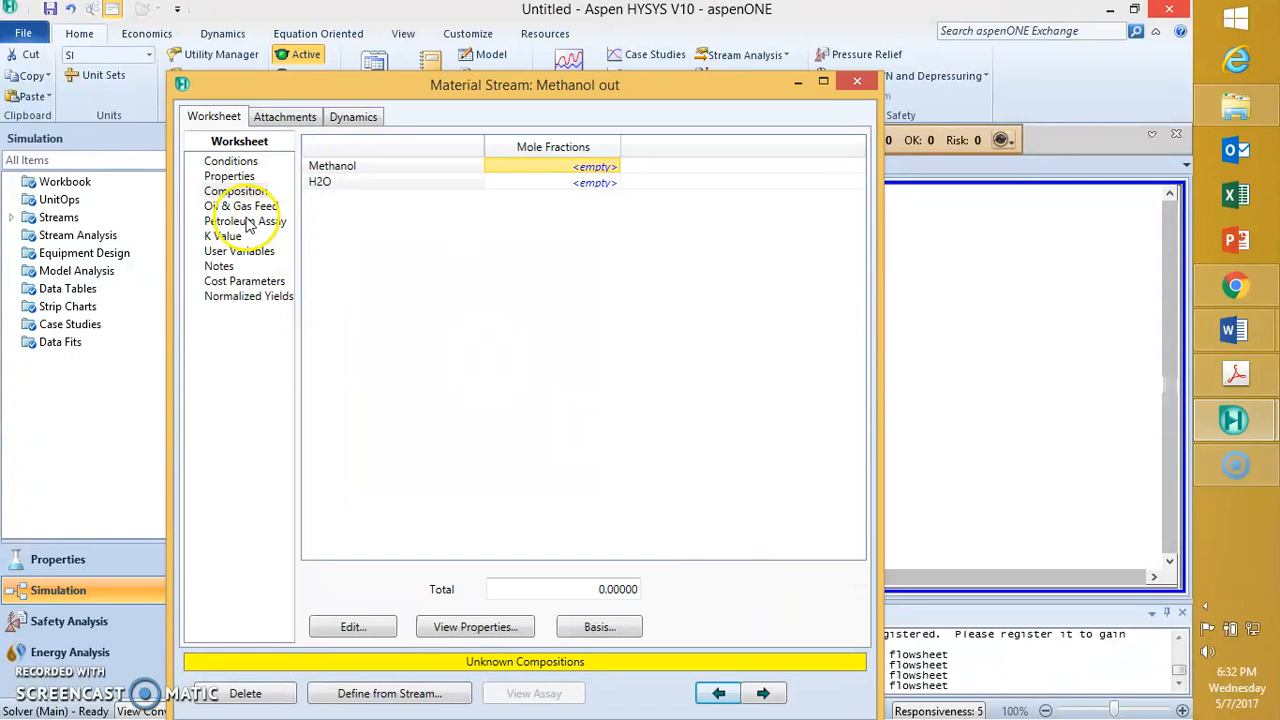
- Set the Methanol out stream's mass flow to 100000 kg/h and close its window
click(231, 163)
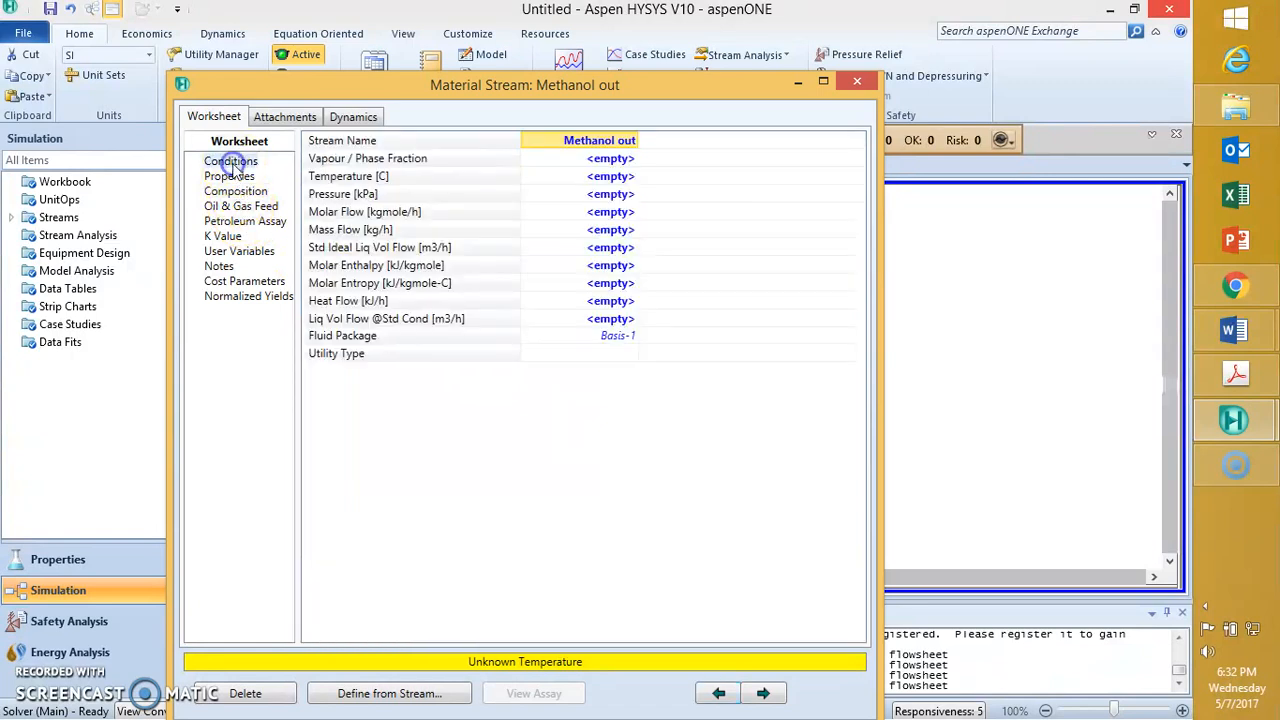
click(594, 234)
text(1.0)
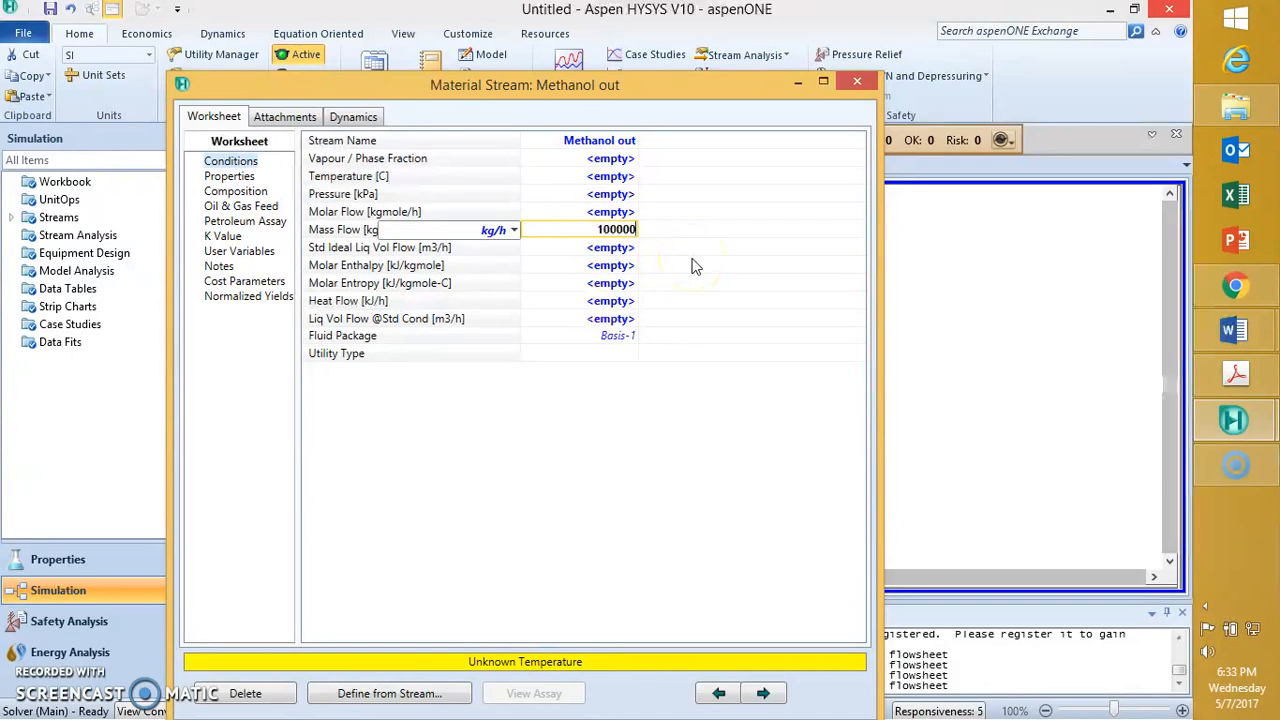
text(00e+00)
key(Return)
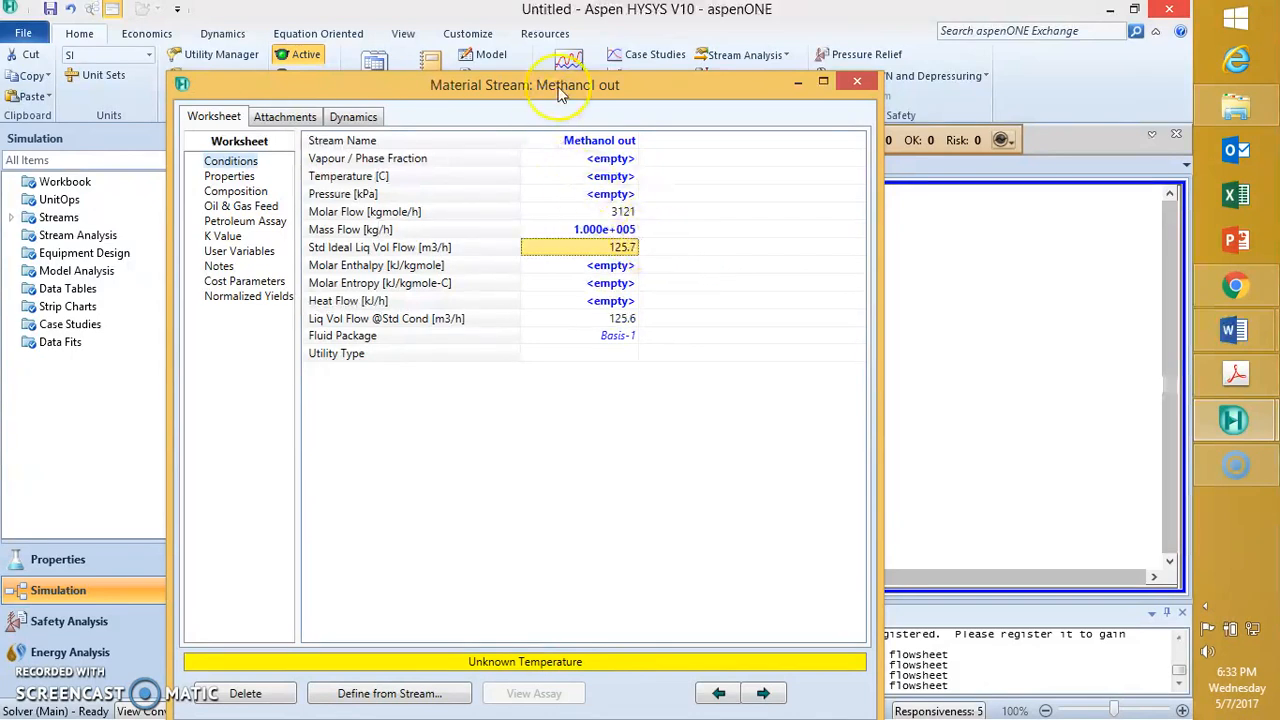
click(857, 81)
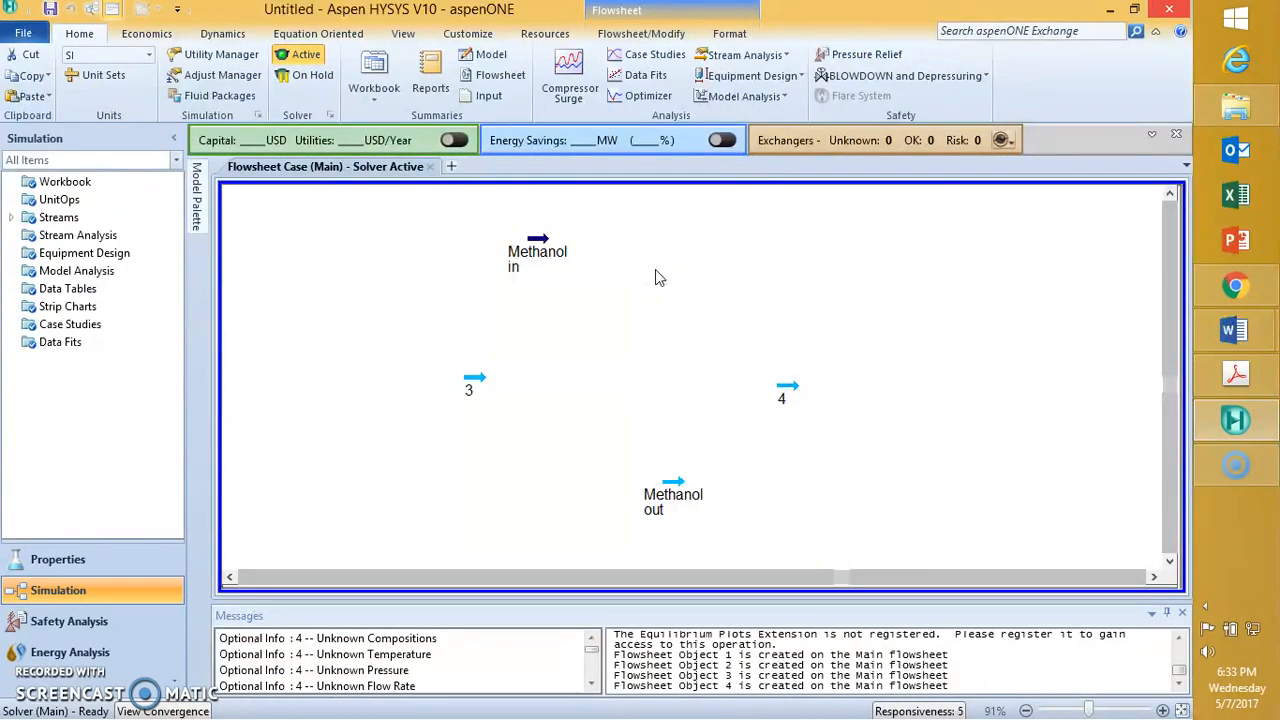
- Reopen the Methanol out stream and set its pressure to 301.4 kPa and its temperature to 40 C
mouse_move(545, 247)
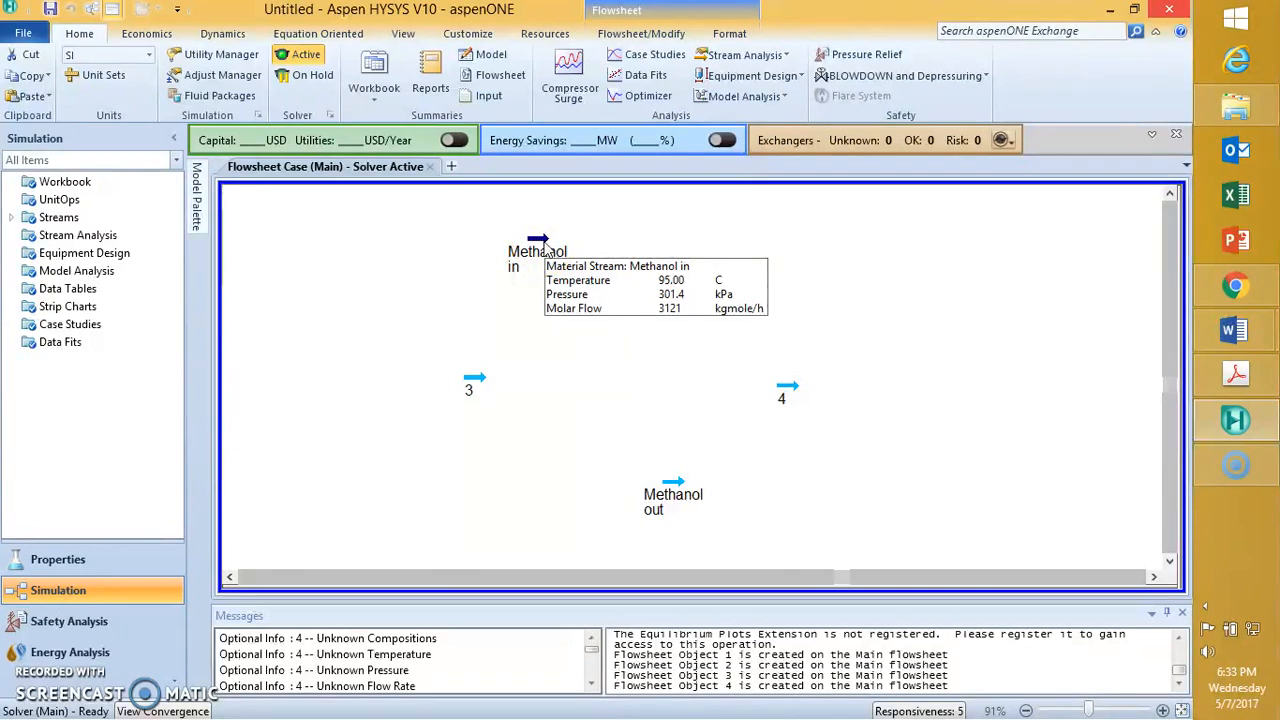
double_click(671, 487)
click(575, 382)
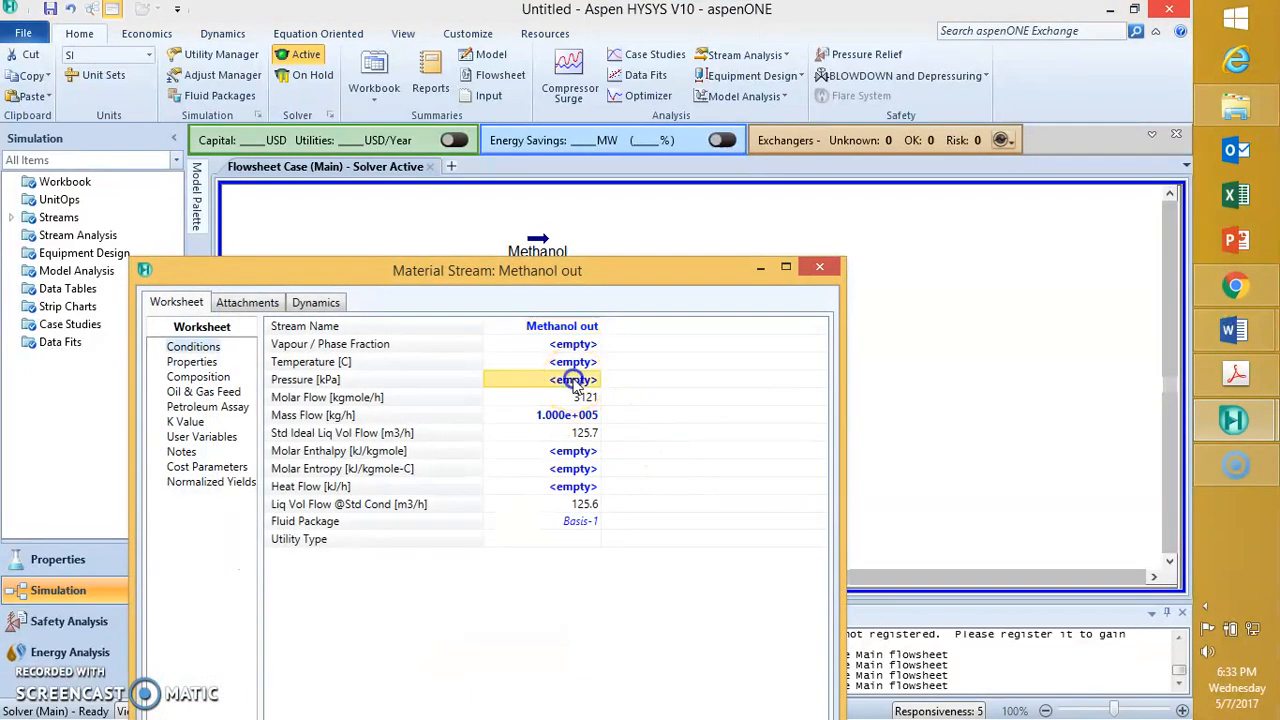
text(301.4)
key(Return)
click(577, 364)
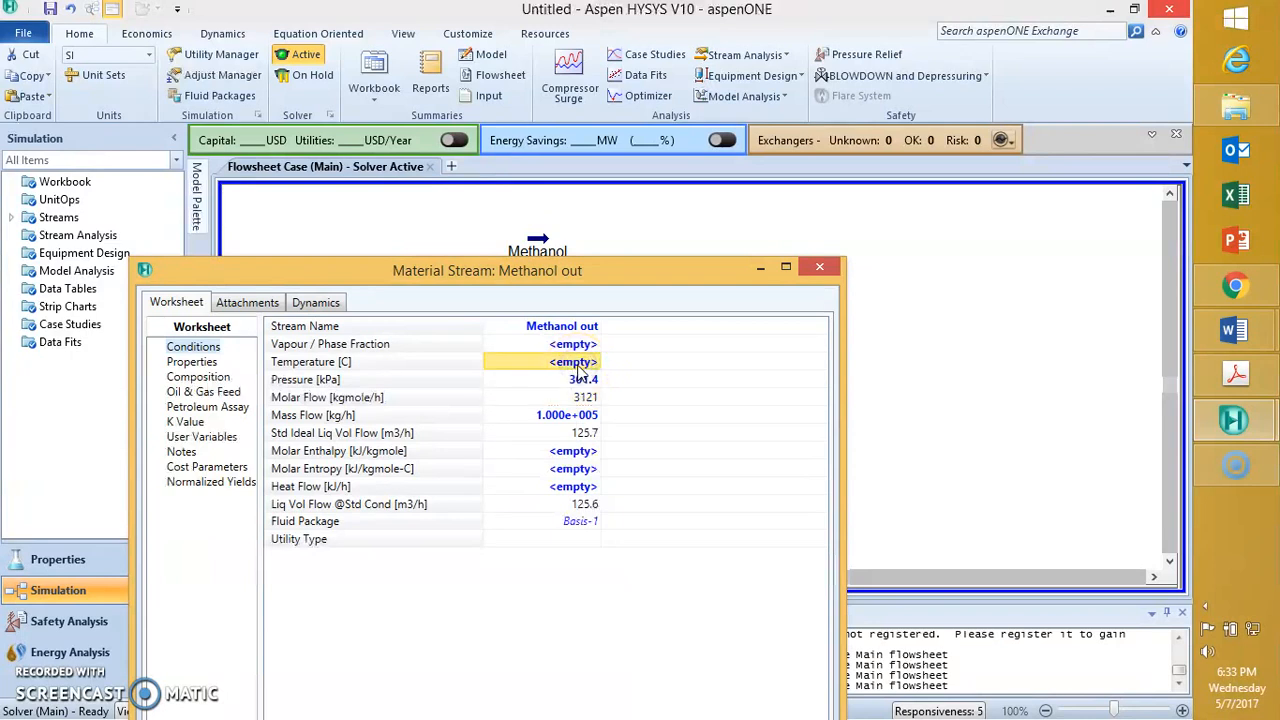
text(4)
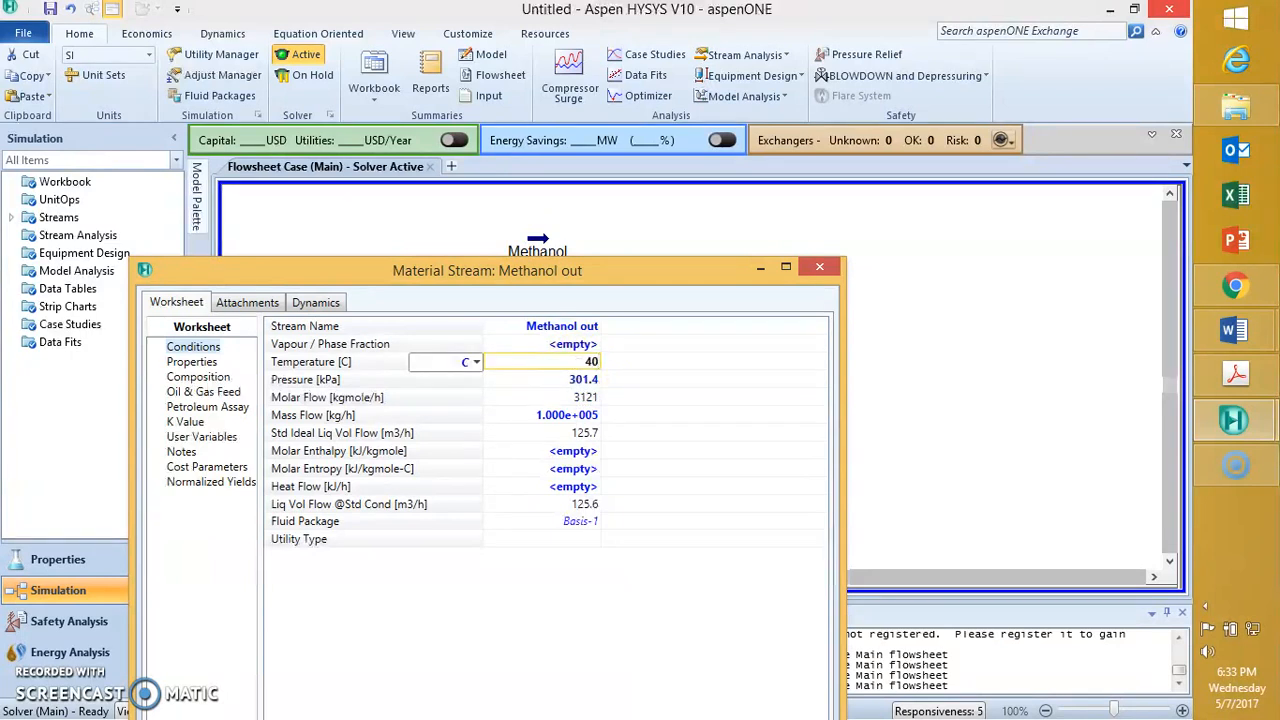
text(0)
key(Return)
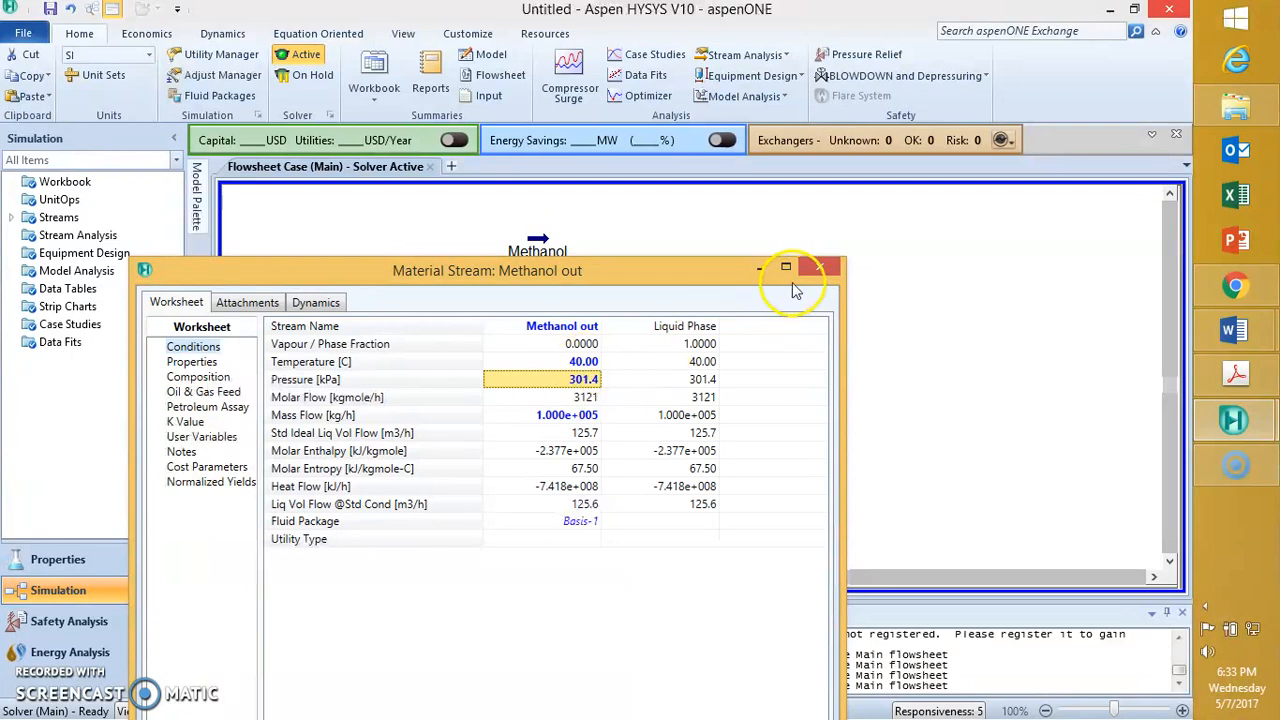
click(820, 268)
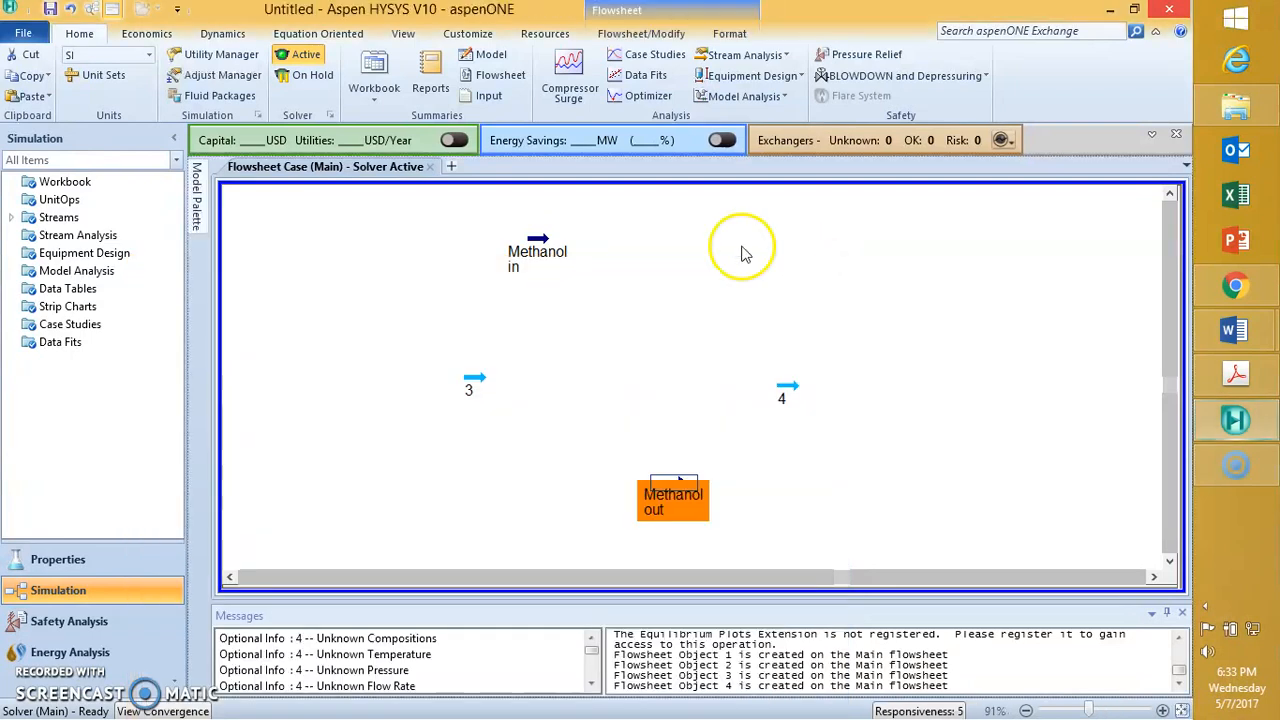
- Move the Methanol in and Methanol out streams closer to the same vertical line, between streams 3 and 4 on the flowsheet
double_click(546, 238)
drag(537, 236, 587, 233)
click(677, 487)
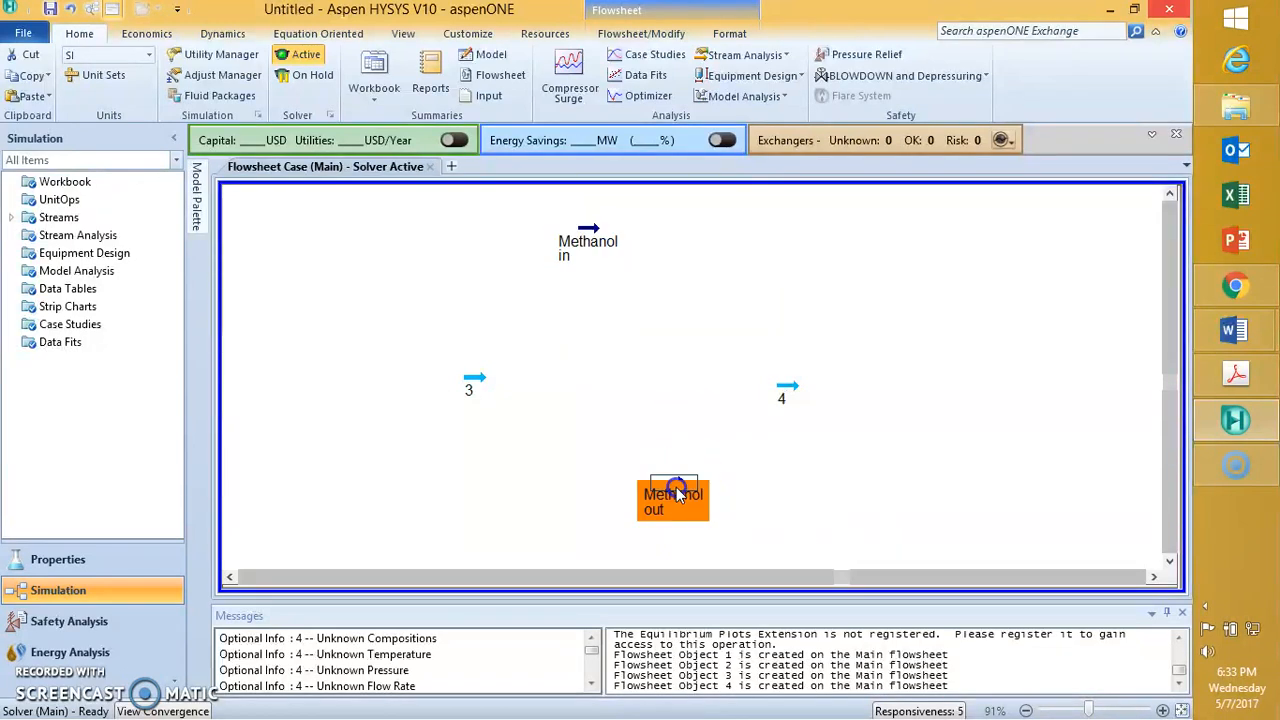
drag(626, 497, 624, 497)
- Open material stream 3 and rename it "CW in"
click(476, 378)
double_click(476, 378)
click(478, 214)
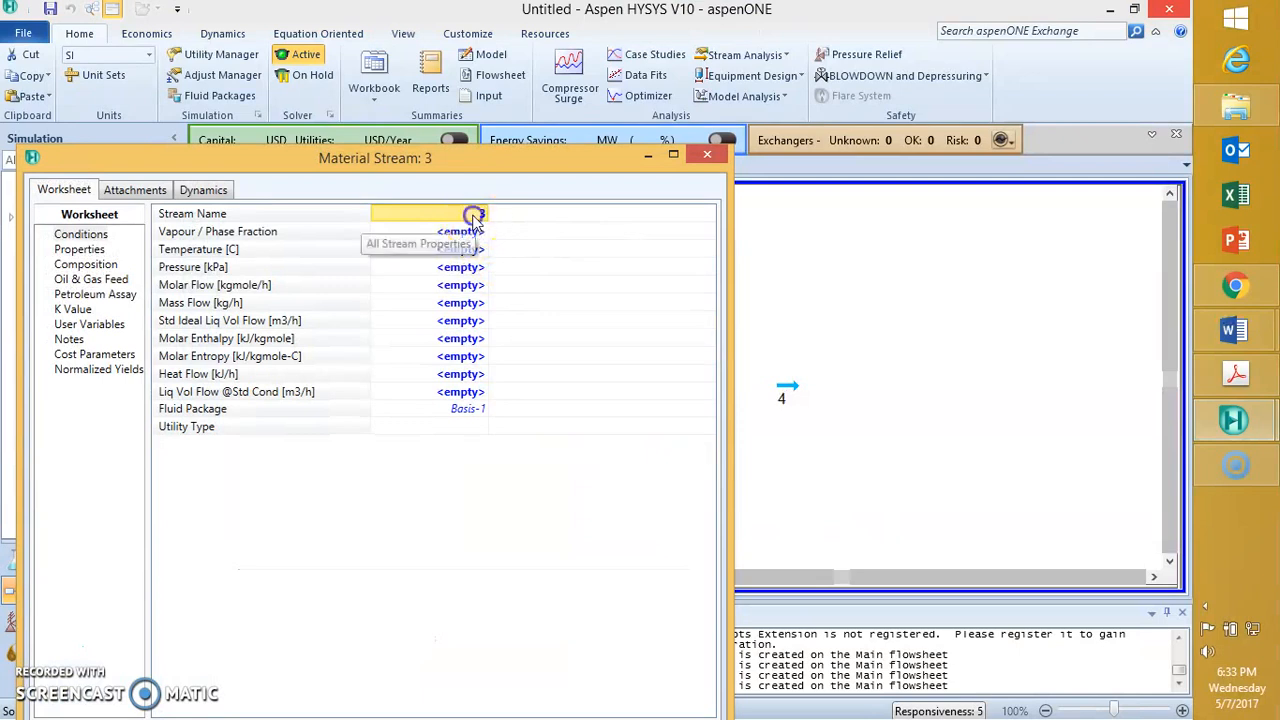
text(CW in)
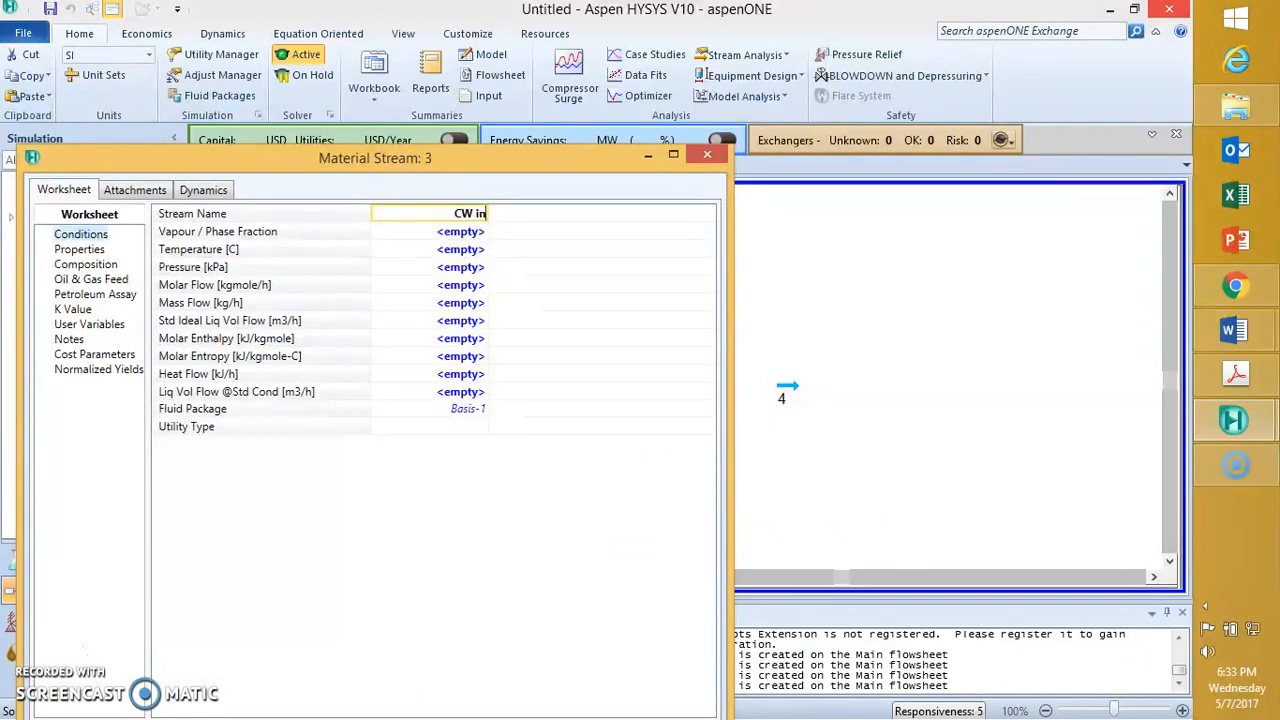
key(Return)
- Define the CW in composition with mole fractions of 0 for Methanol and 1 for H2O
click(98, 265)
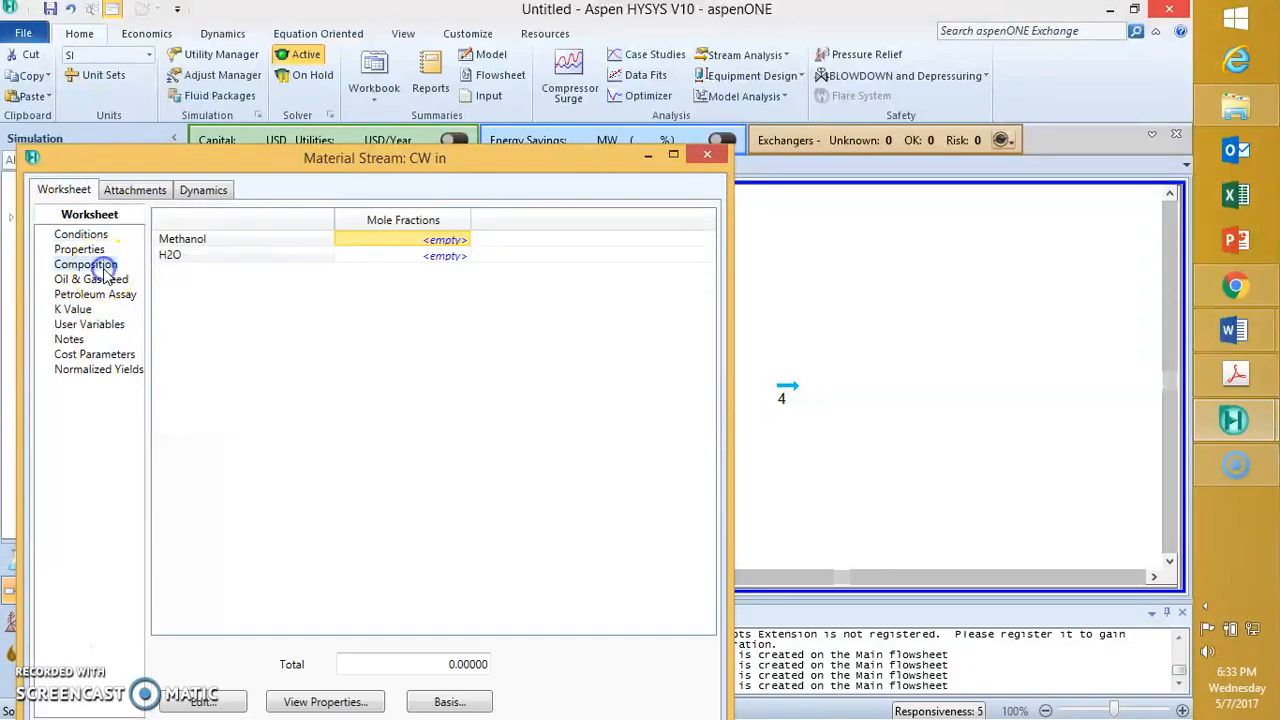
click(415, 244)
text(0)
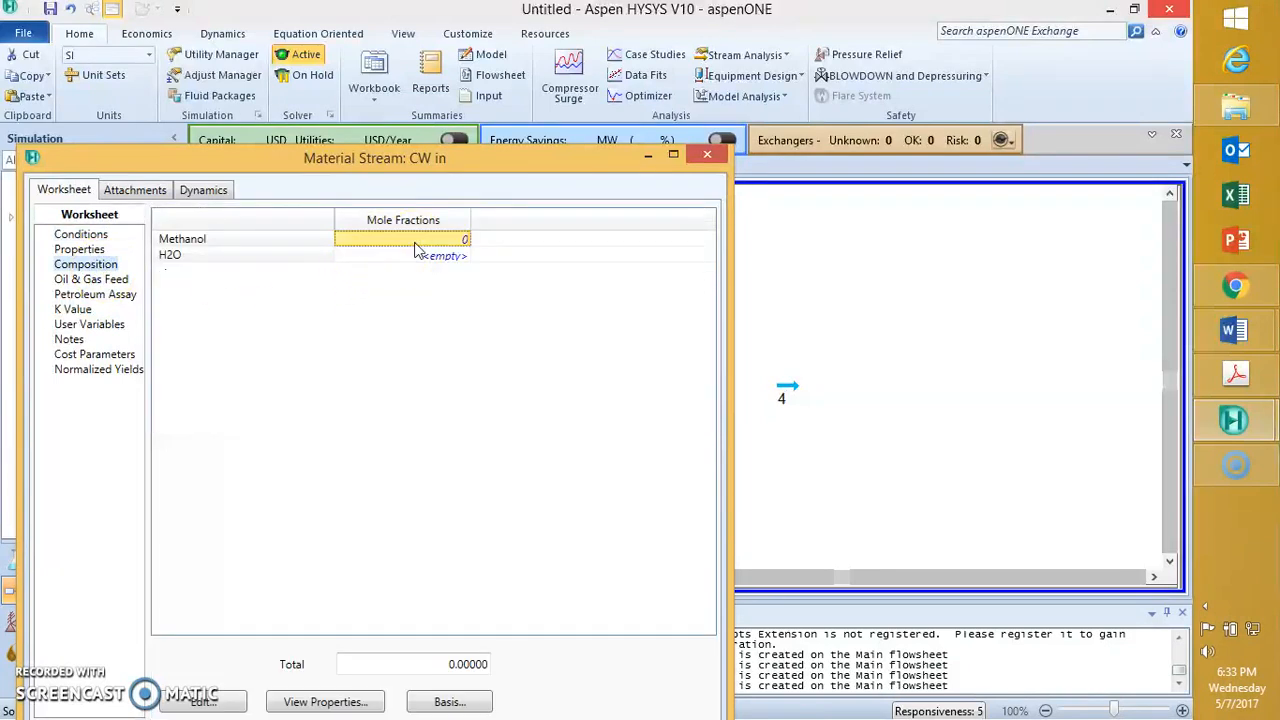
key(Return)
text(1)
key(Return)
click(720, 555)
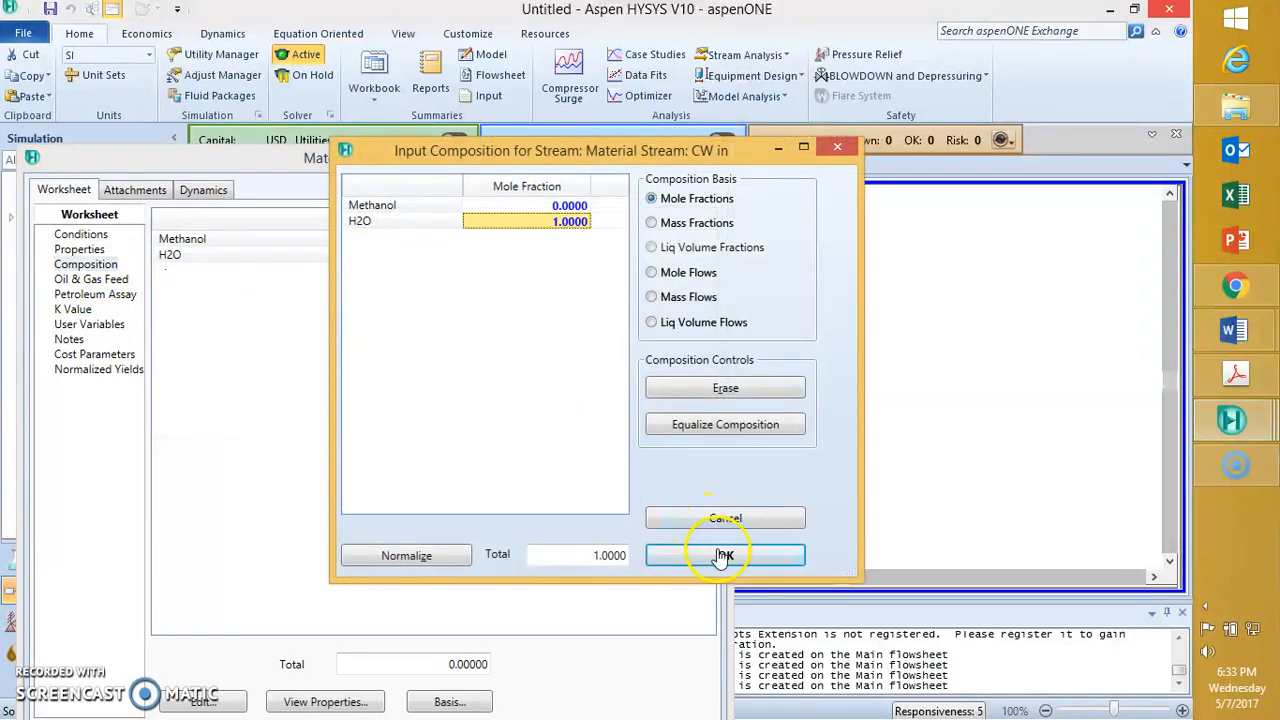
- Set the CW in stream's pressure to 1 atm and its temperature to 25 C, then close its window
click(84, 234)
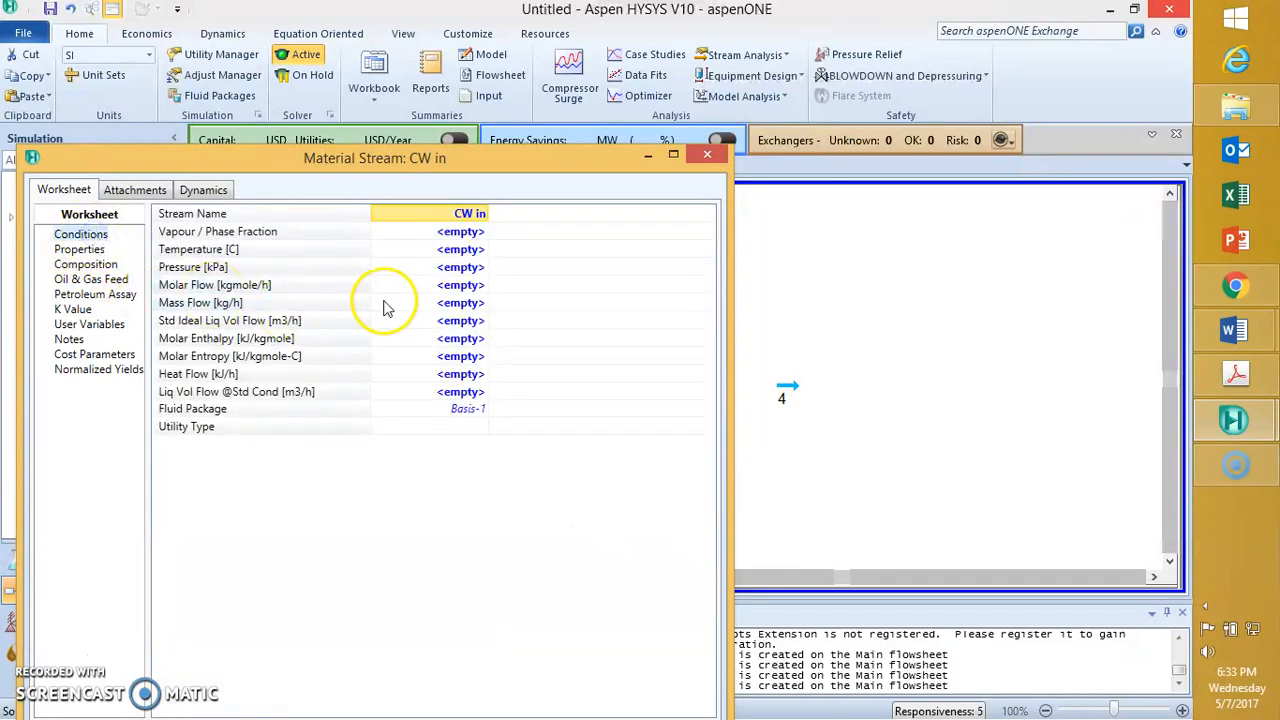
click(452, 268)
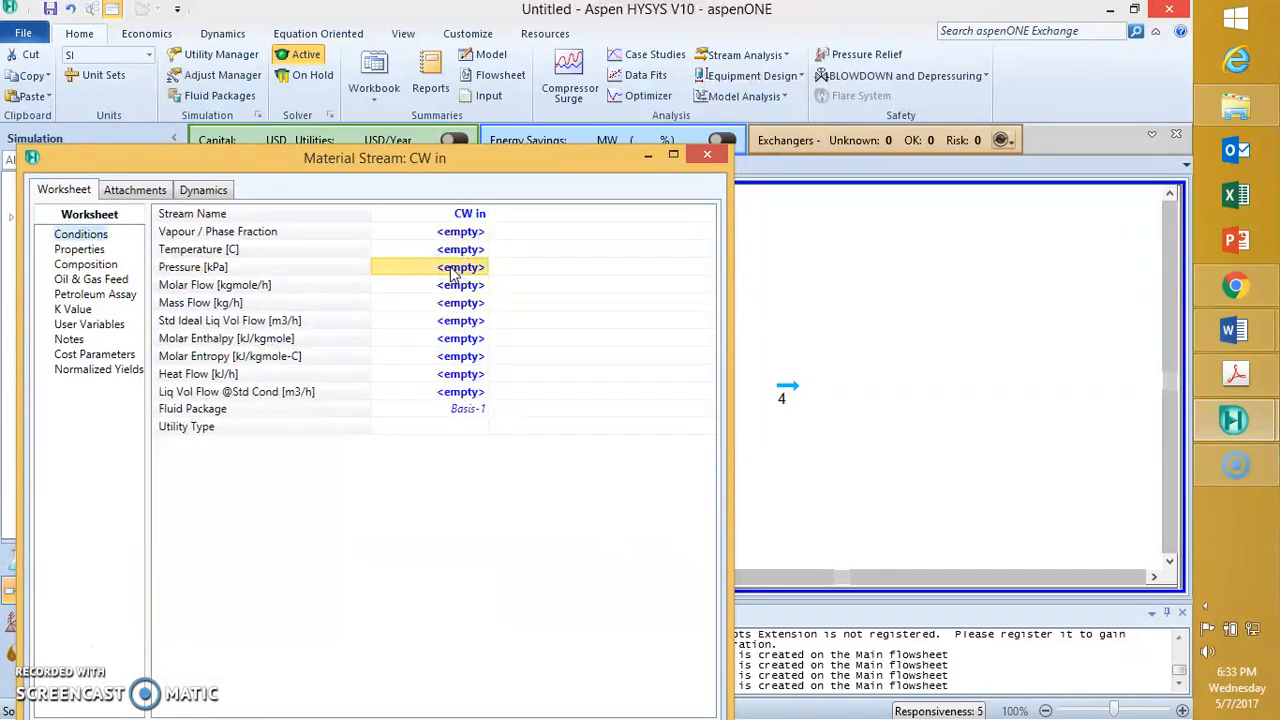
text(1)
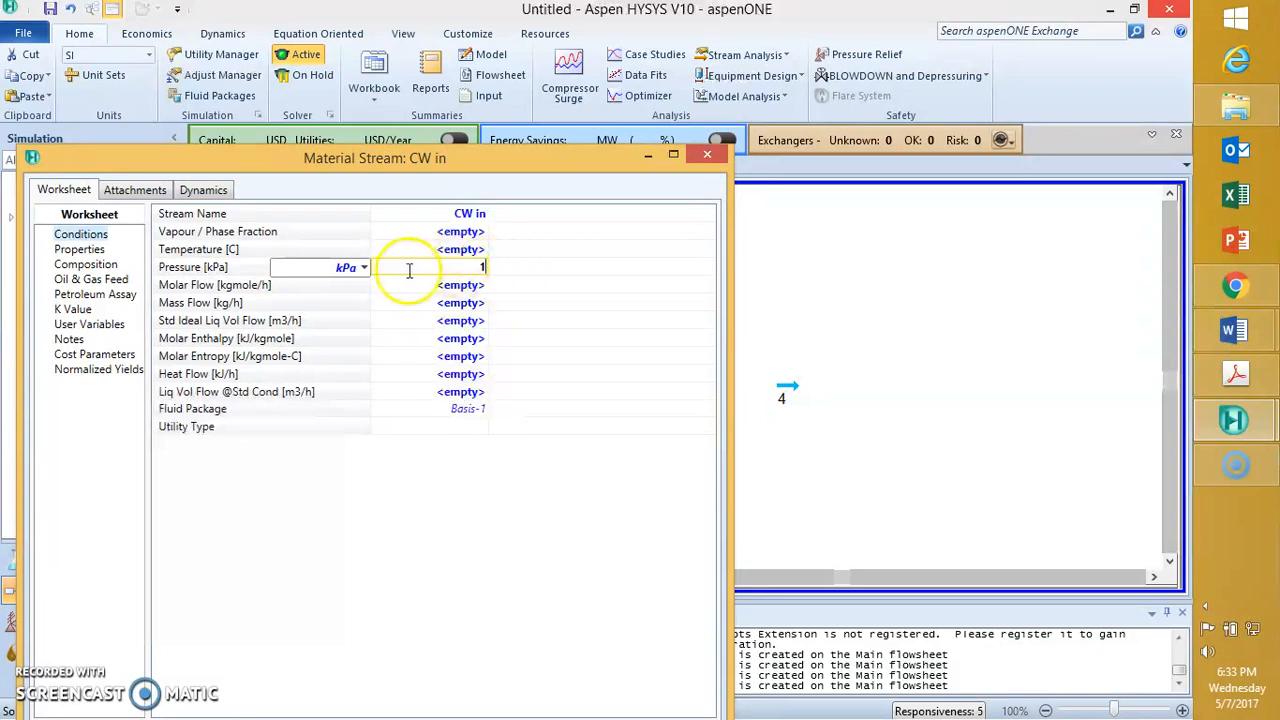
click(364, 268)
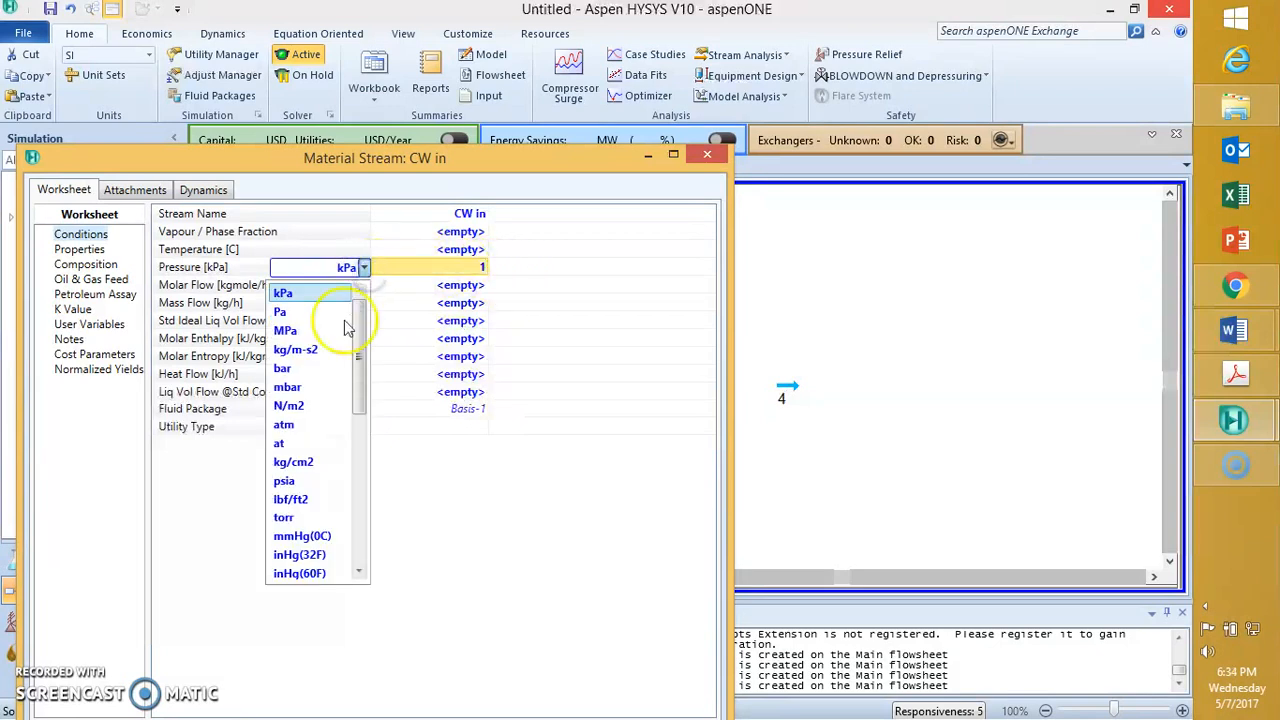
click(316, 424)
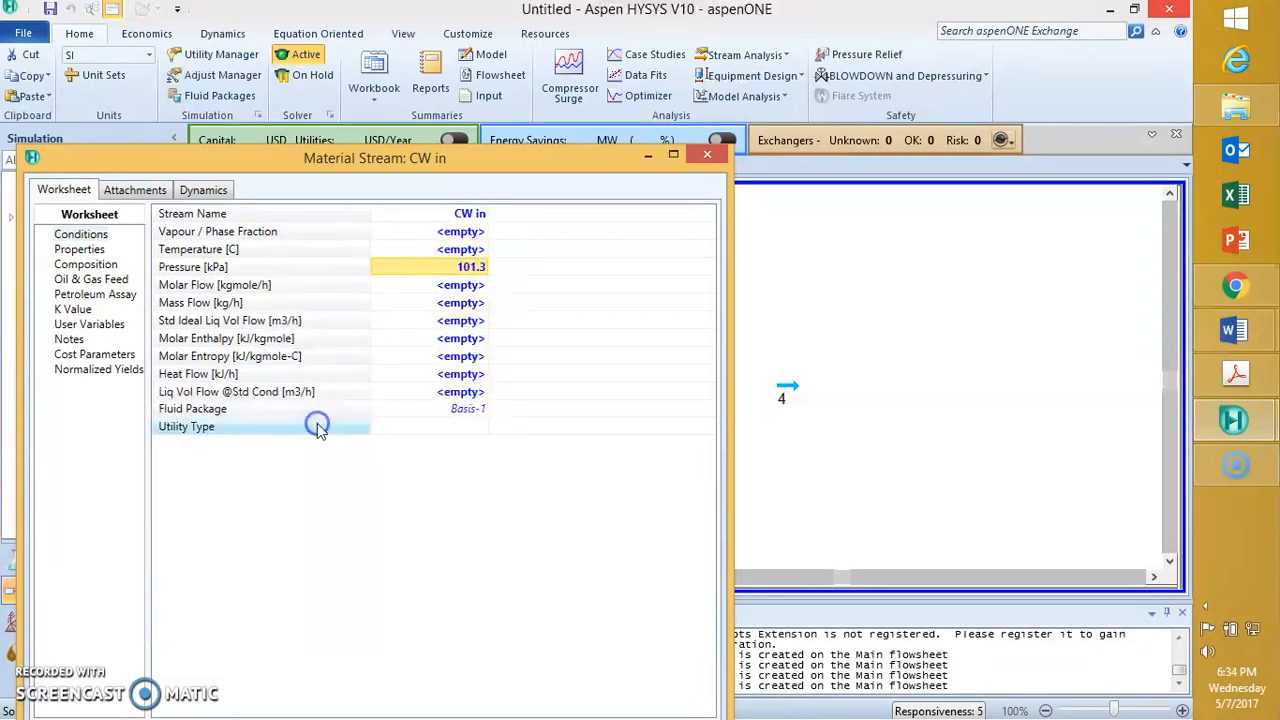
click(455, 251)
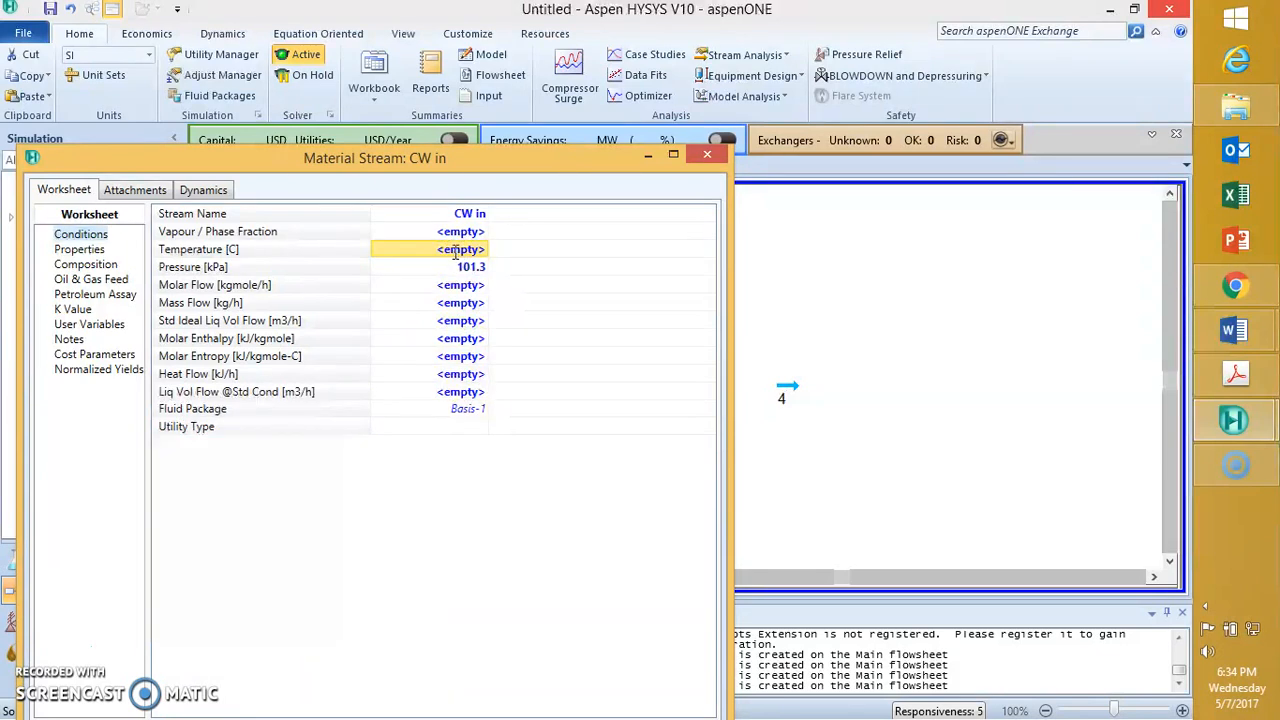
text(25)
key(Return)
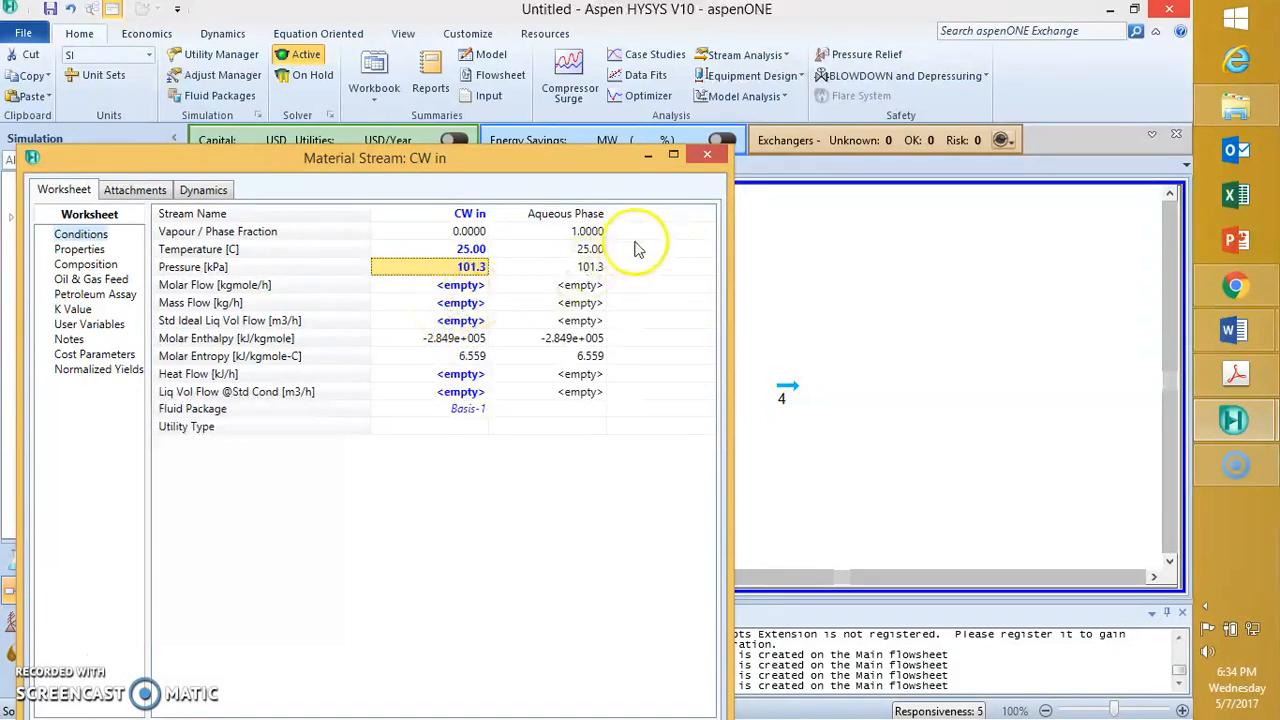
click(707, 154)
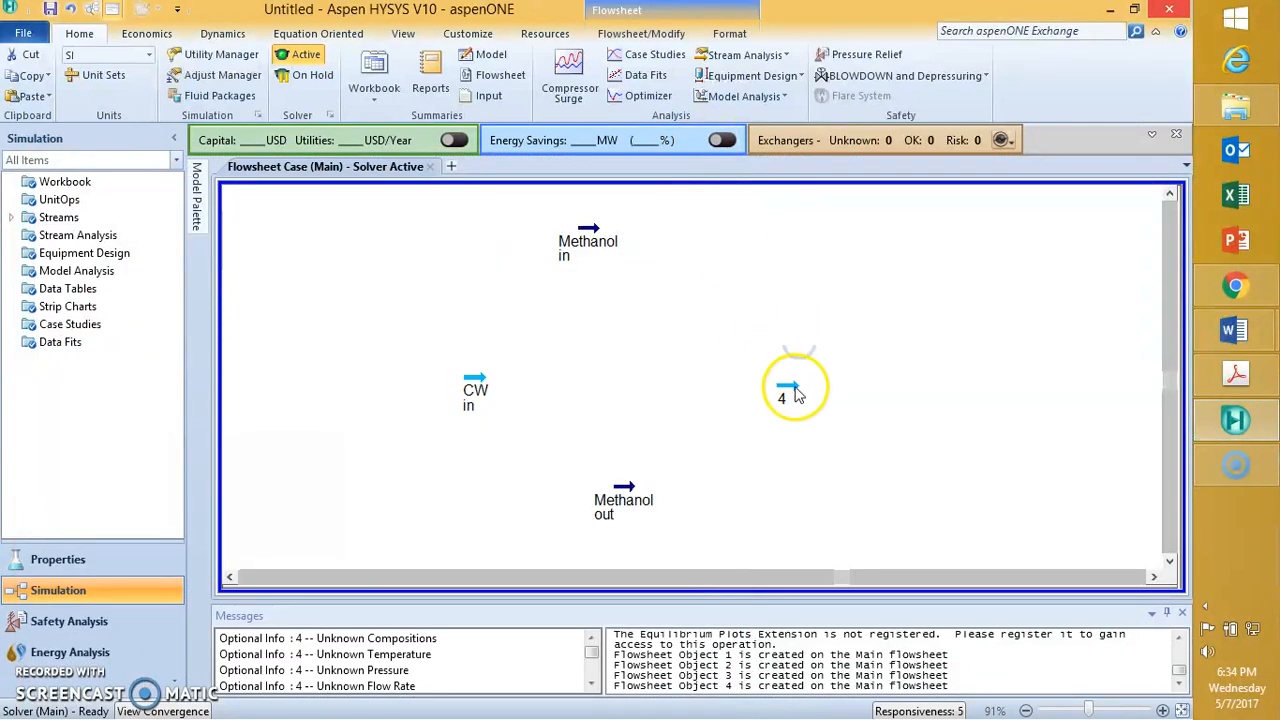
- Open material stream 4 and rename it "CW out"
double_click(786, 390)
click(482, 252)
text(c)
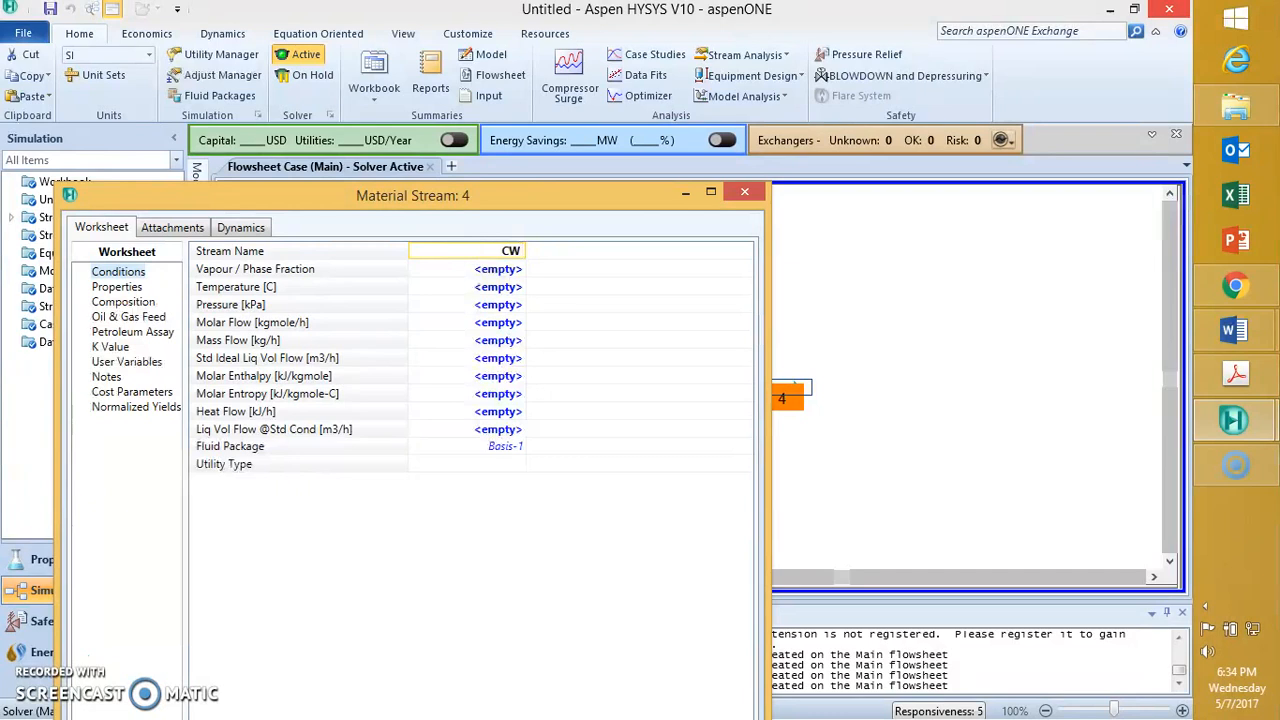
text(W out)
key(Return)
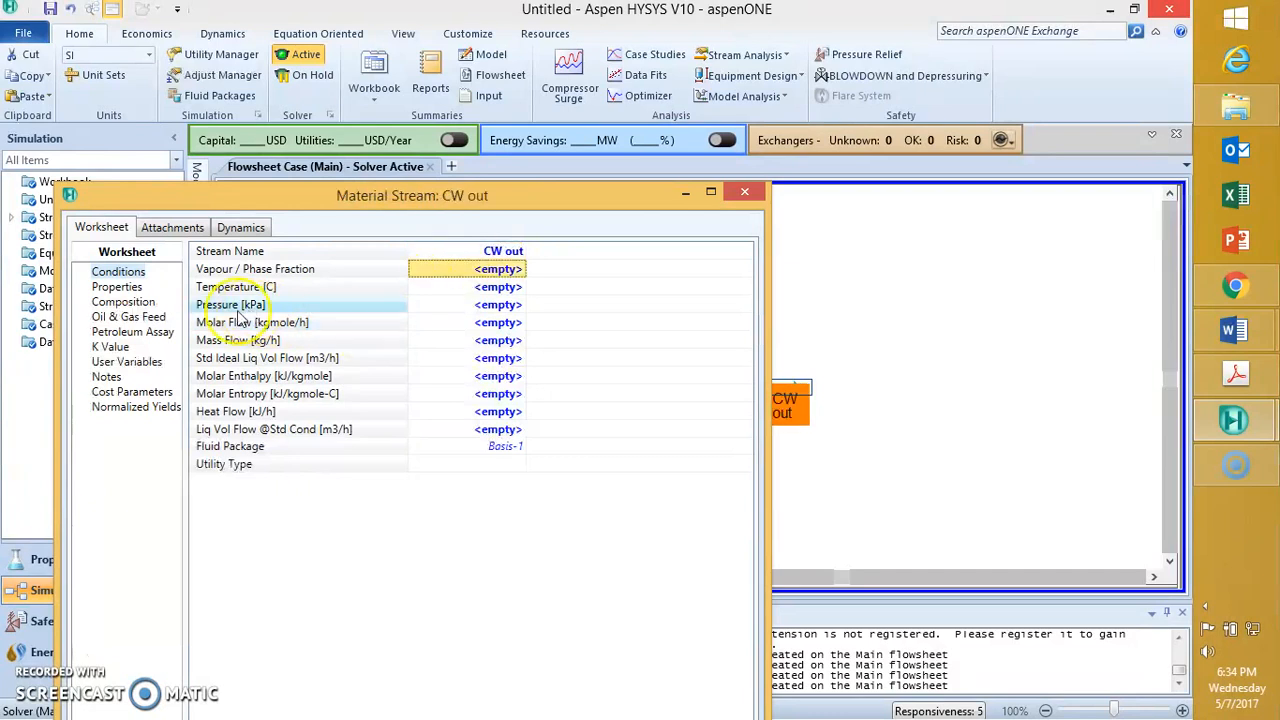
- Define the CW out composition with mole fractions of 0 for Methanol and 1 for H2O
click(138, 302)
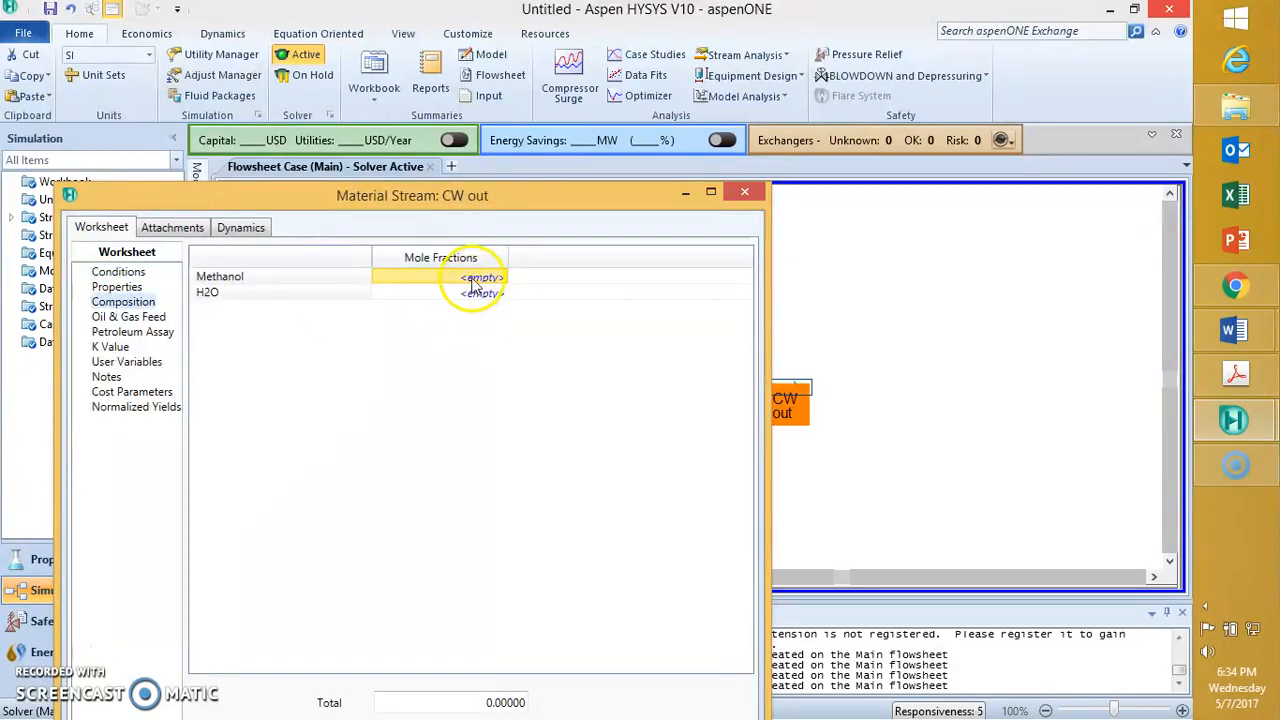
text(0)
key(Return)
text(1)
key(Return)
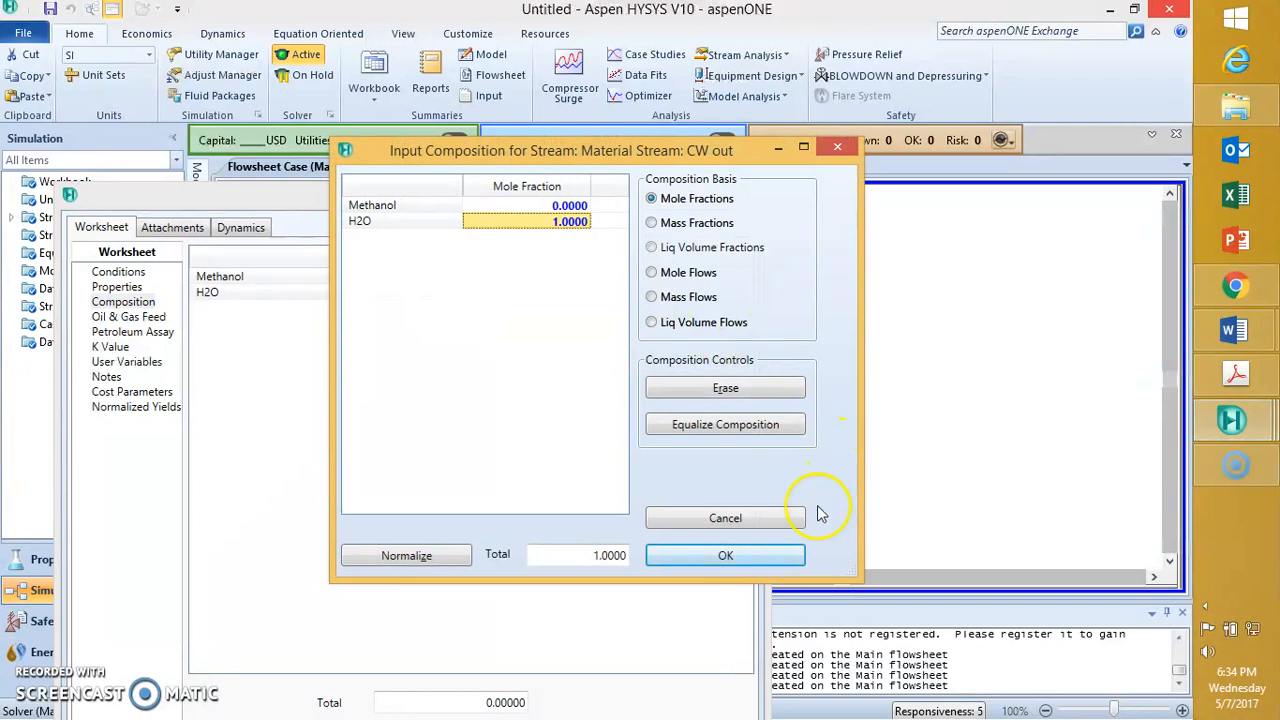
click(777, 554)
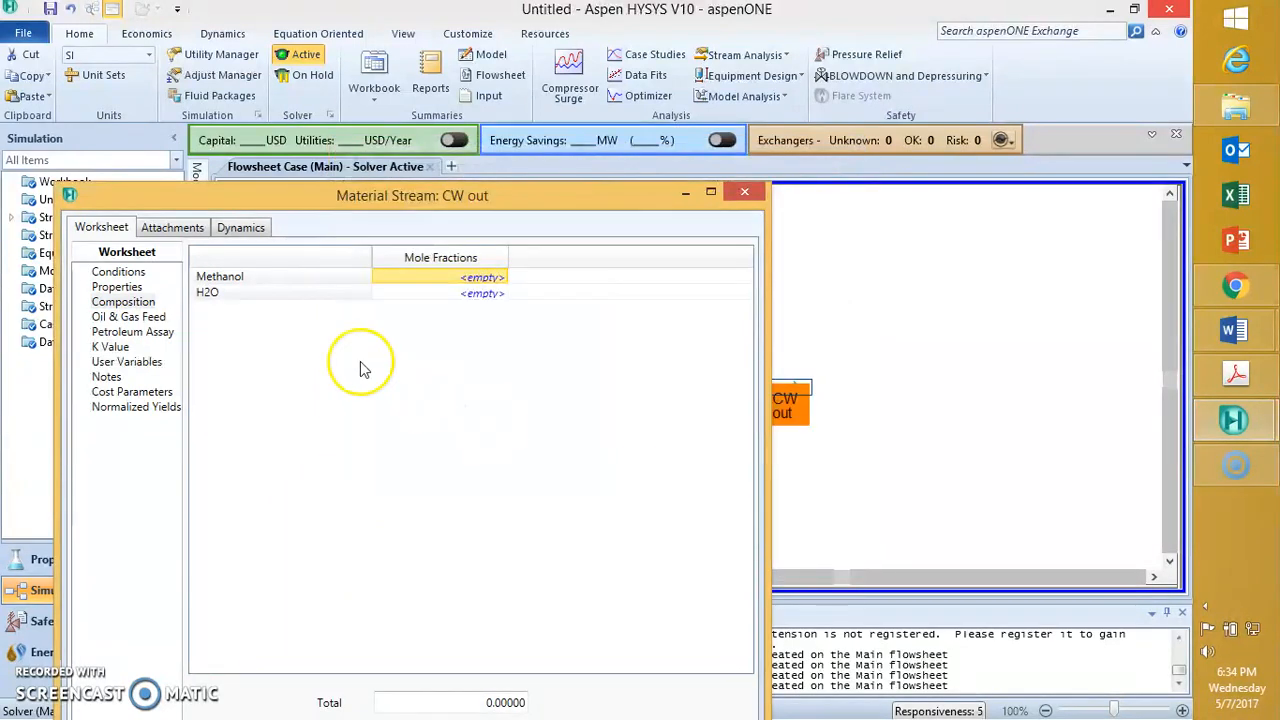
- Set the CW out stream's pressure to 1 atm and its temperature to 40 C, then close its window
click(125, 273)
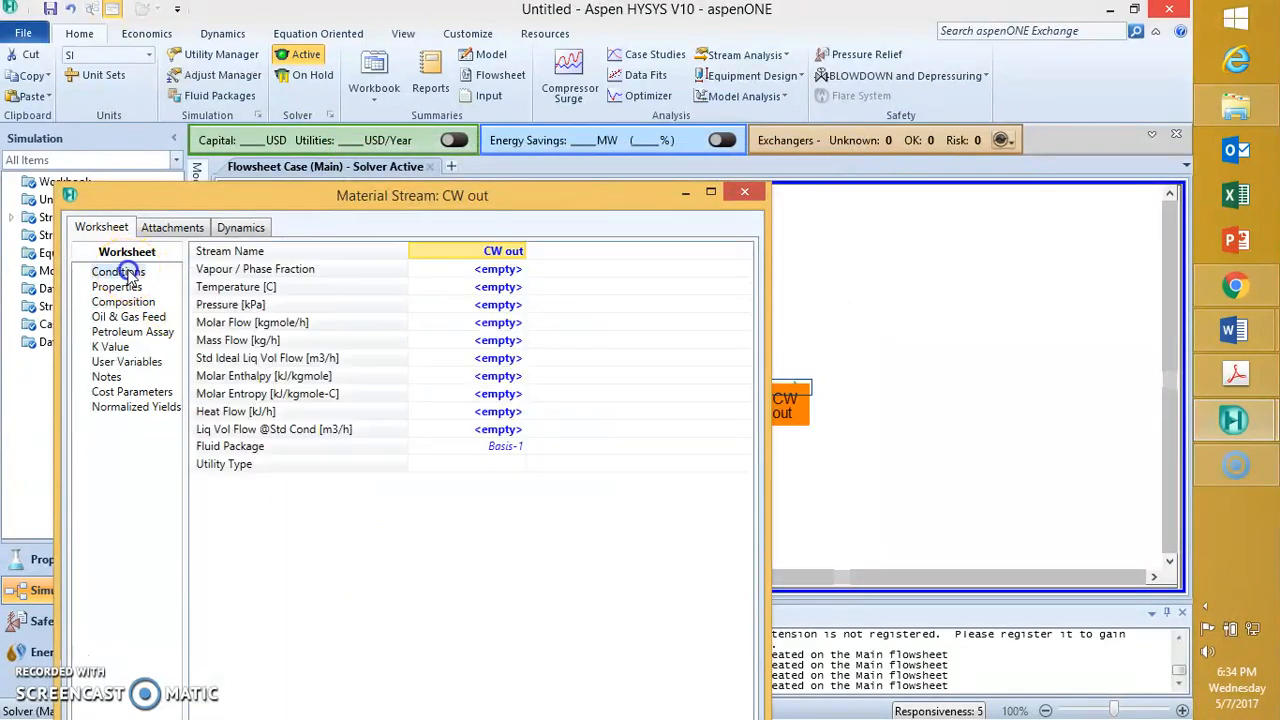
click(493, 308)
text(1)
click(401, 305)
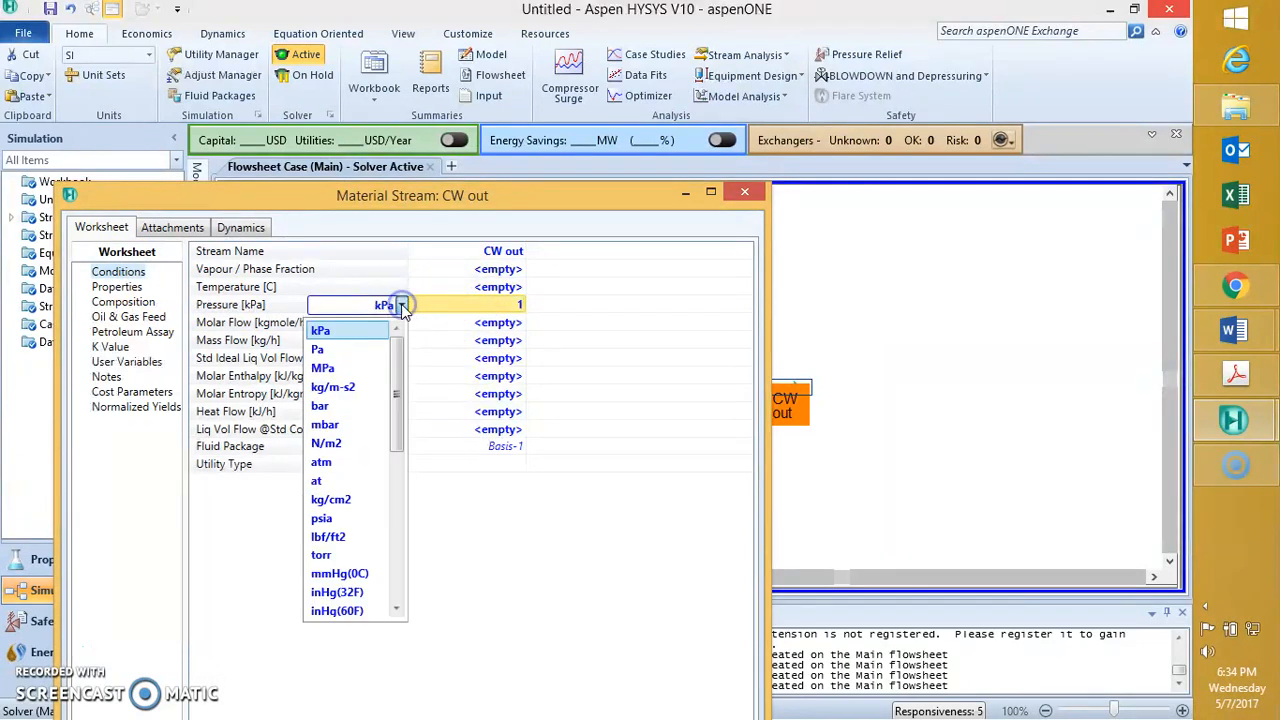
click(347, 467)
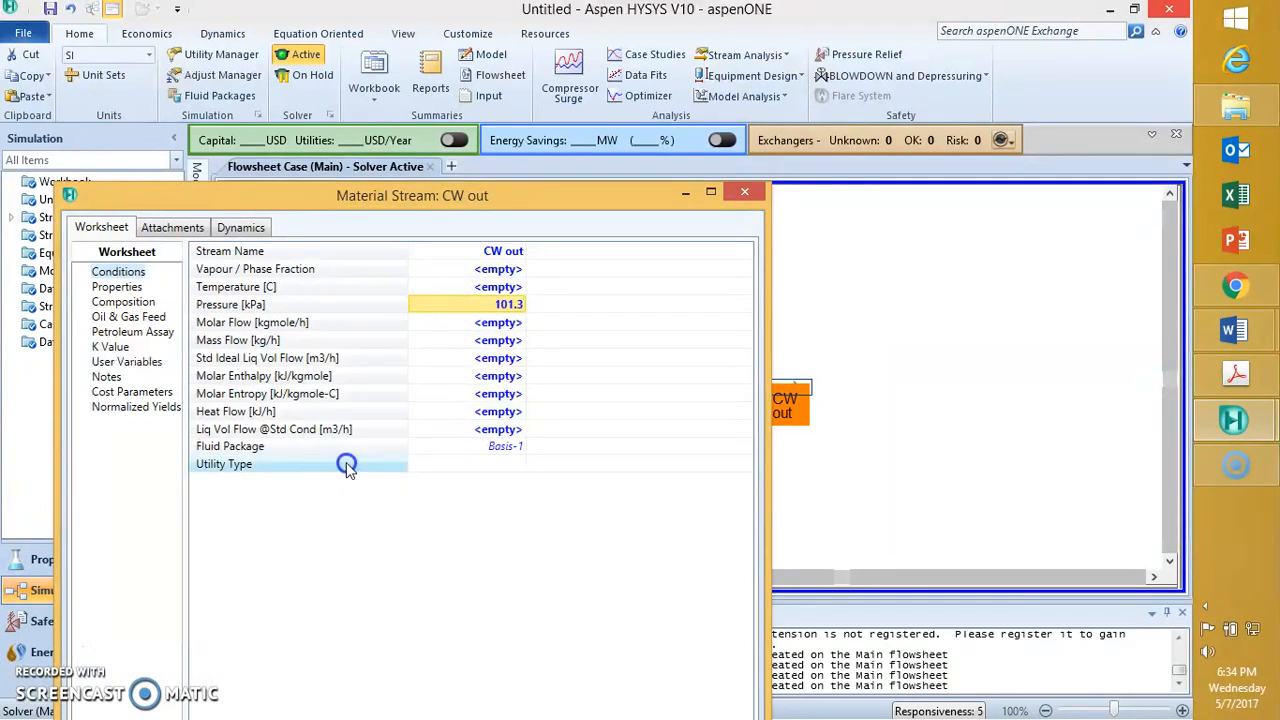
click(498, 288)
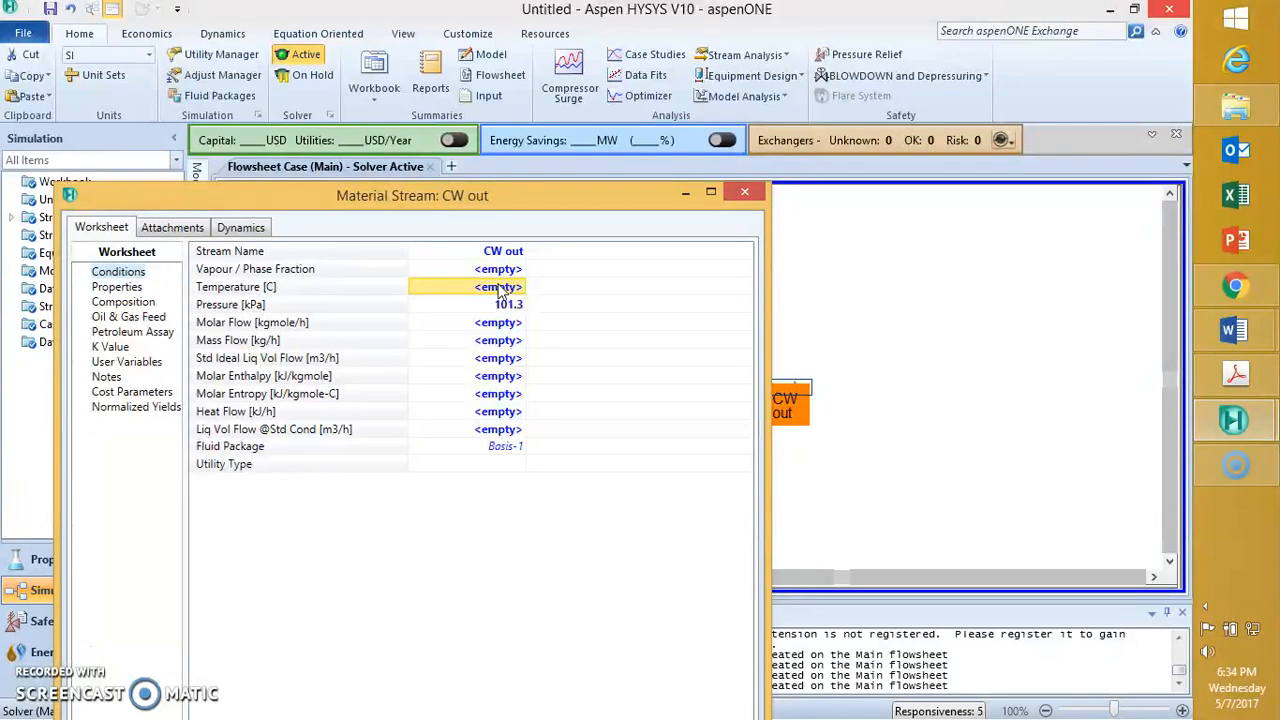
text(40)
key(Return)
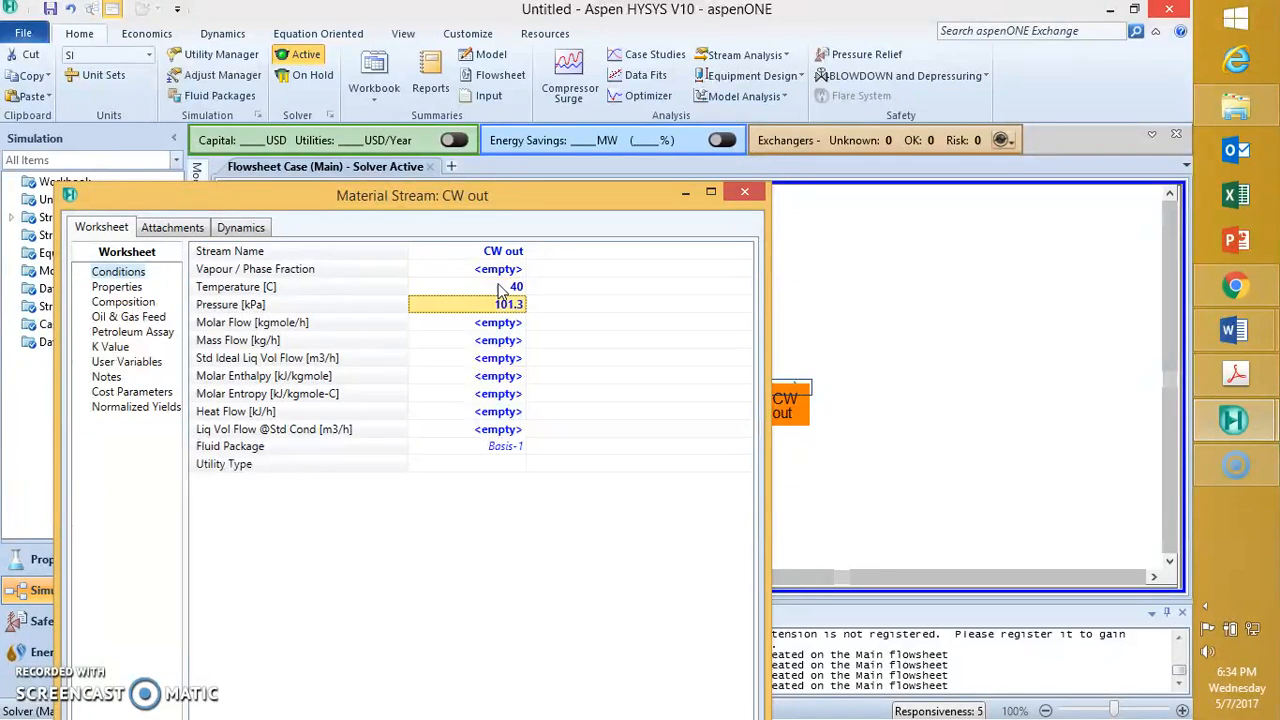
click(740, 192)
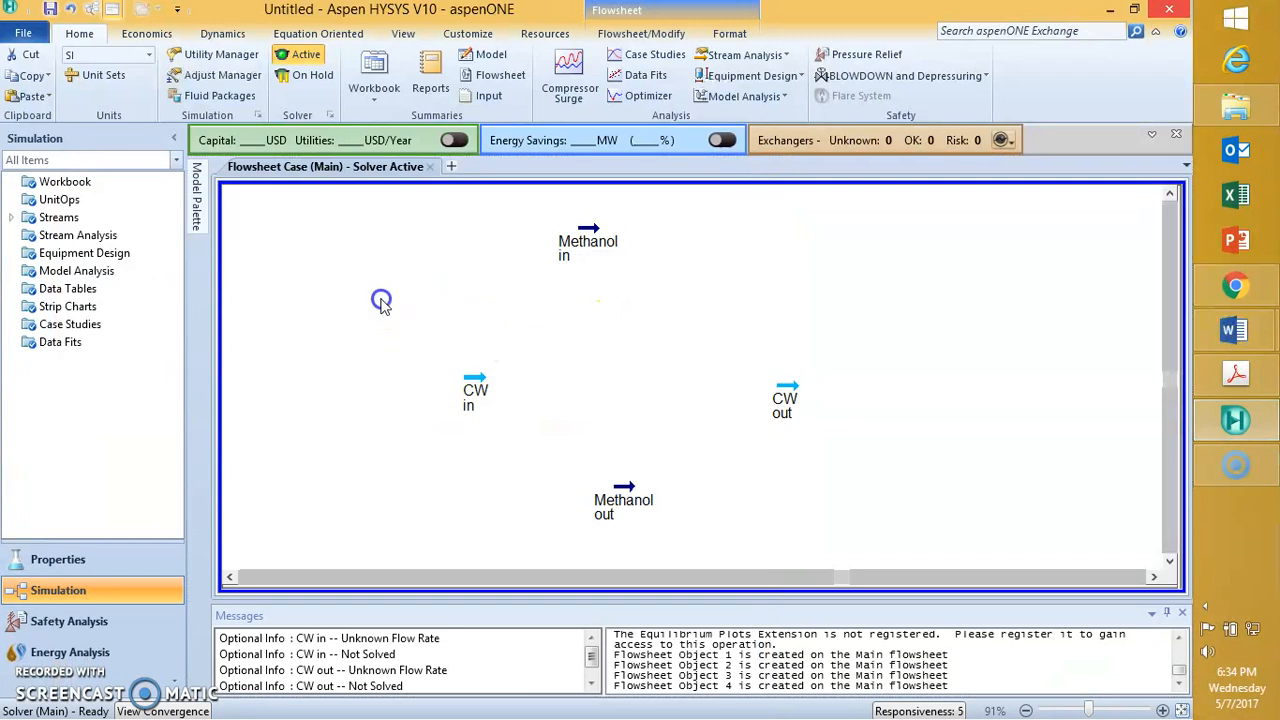
- Place a Heat Exchanger on the flowsheet in the middle of the four material streams
click(197, 205)
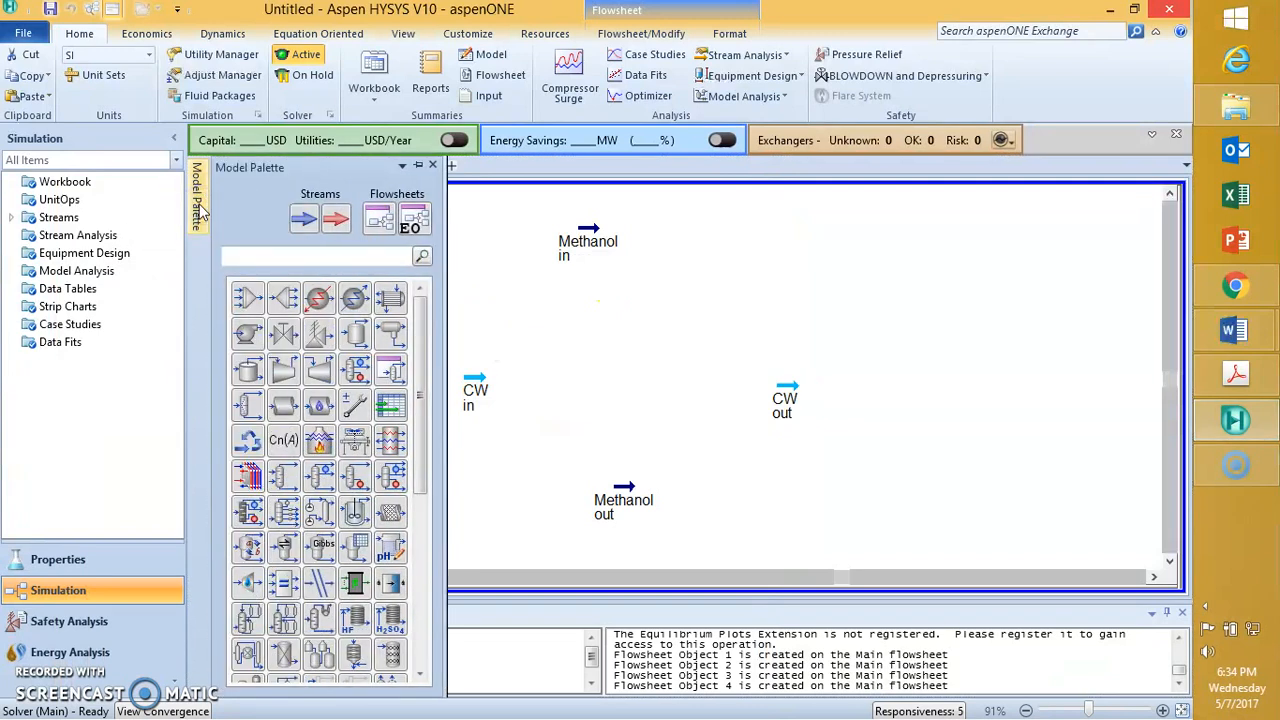
click(391, 300)
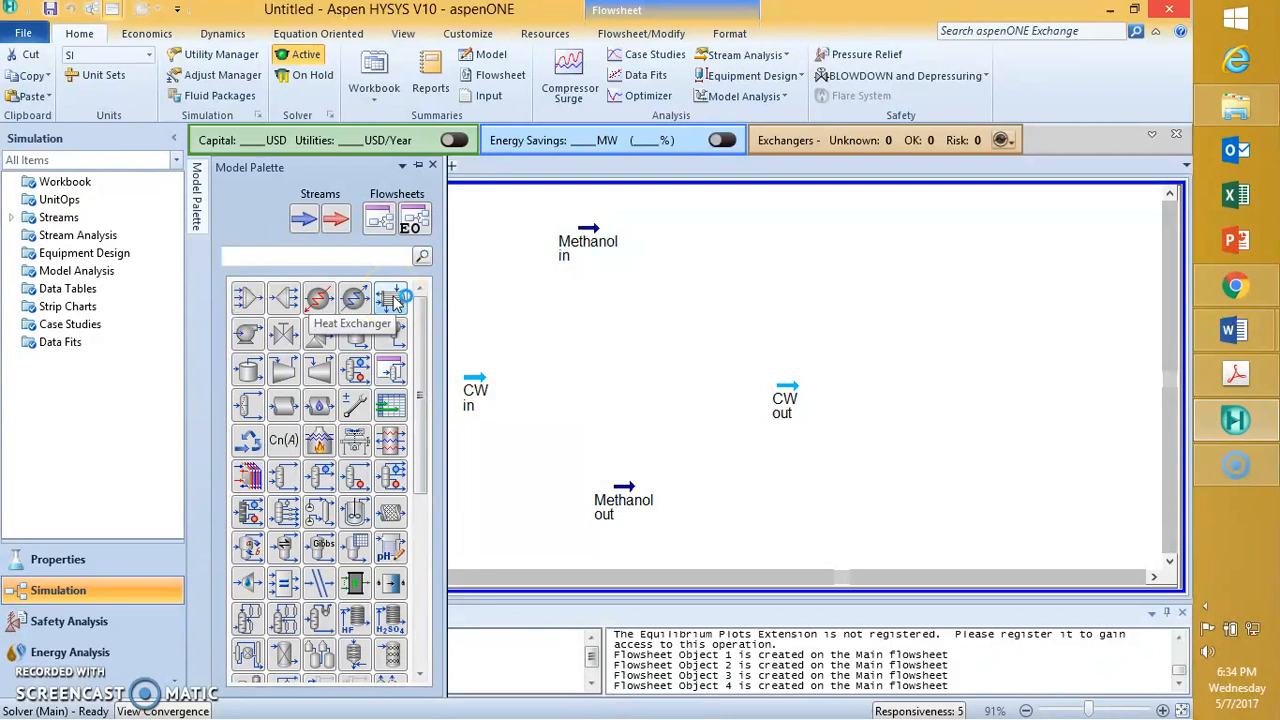
click(600, 401)
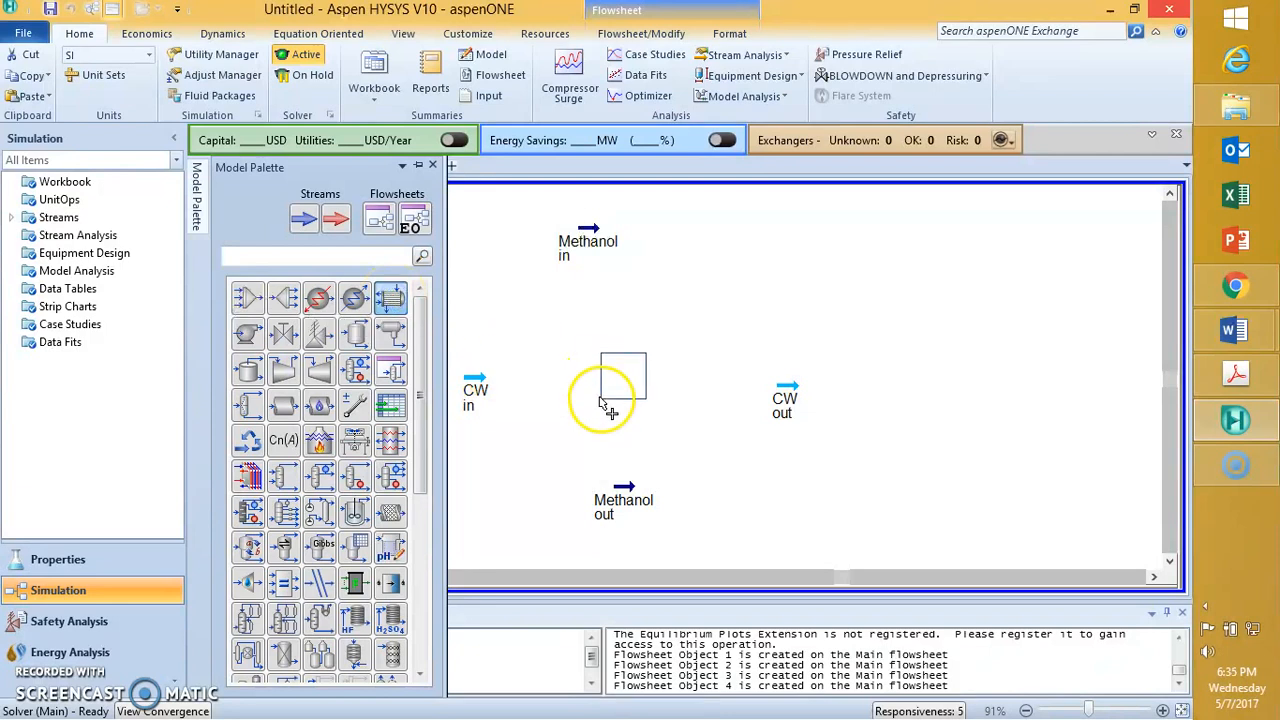
click(650, 357)
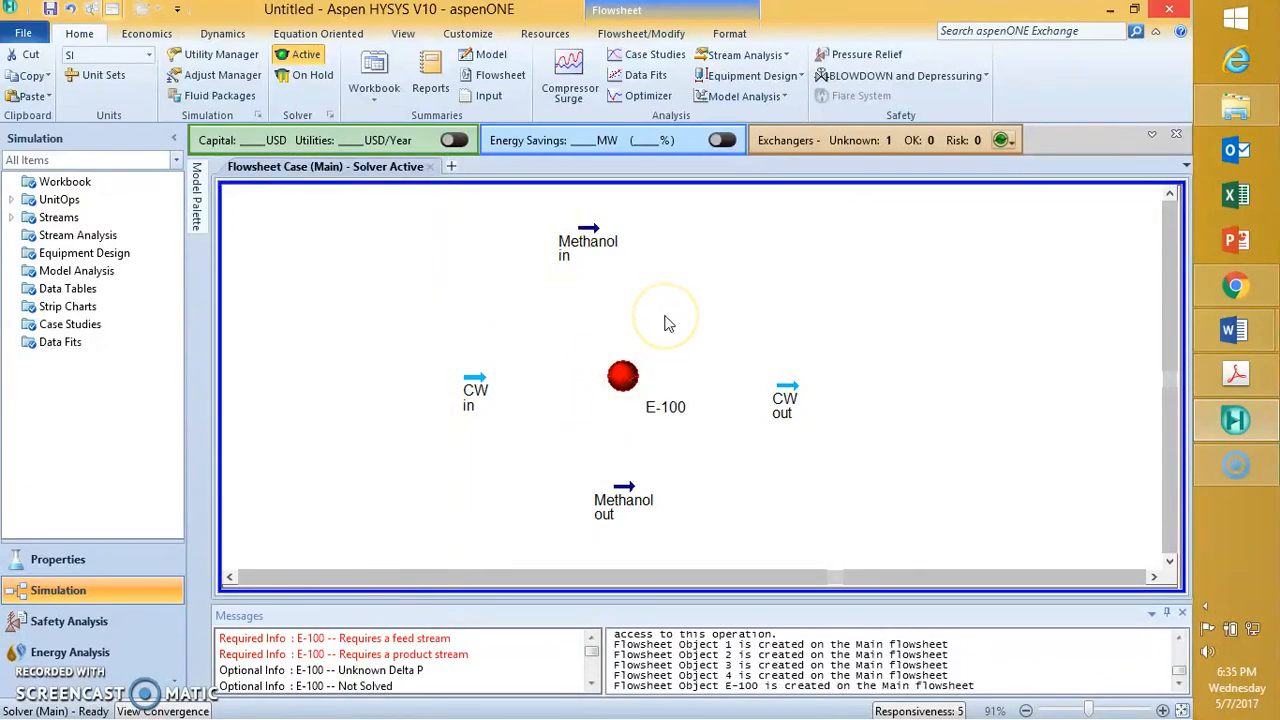
- Open the heat exchanger and assign CW in as the tube side inlet and CW out as the tube side outlet
click(622, 382)
double_click(624, 388)
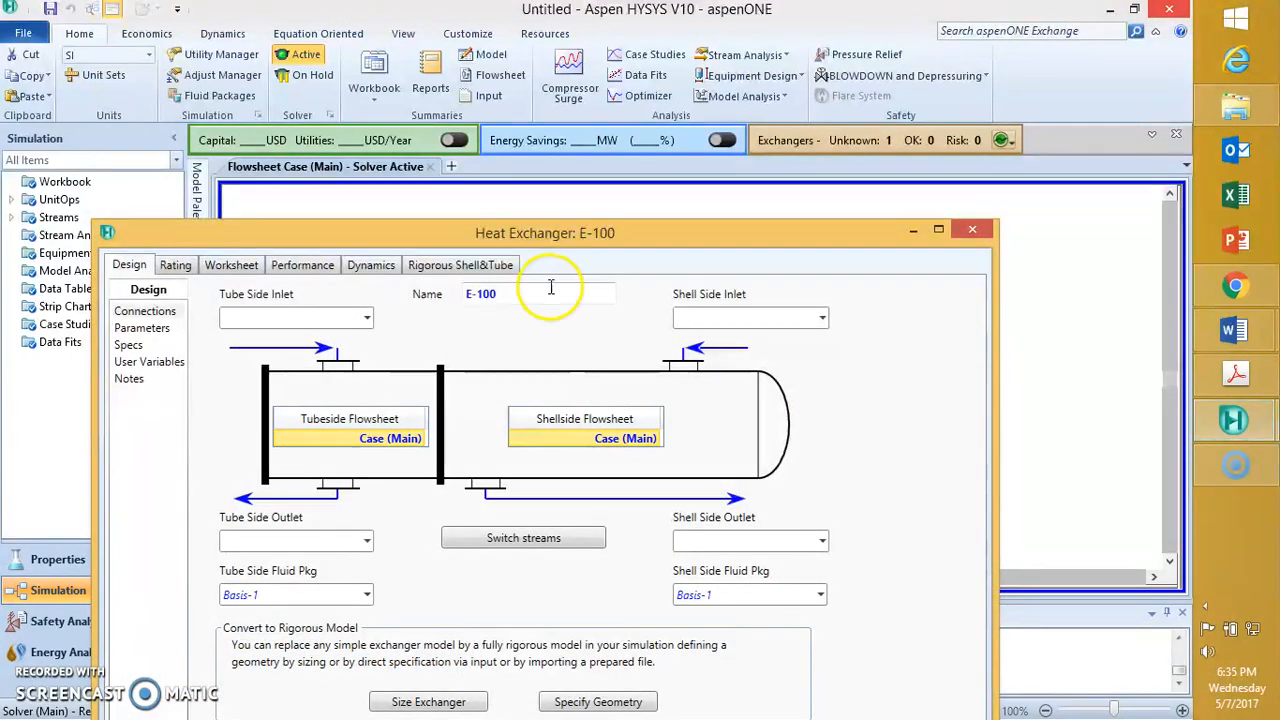
drag(586, 240, 629, 206)
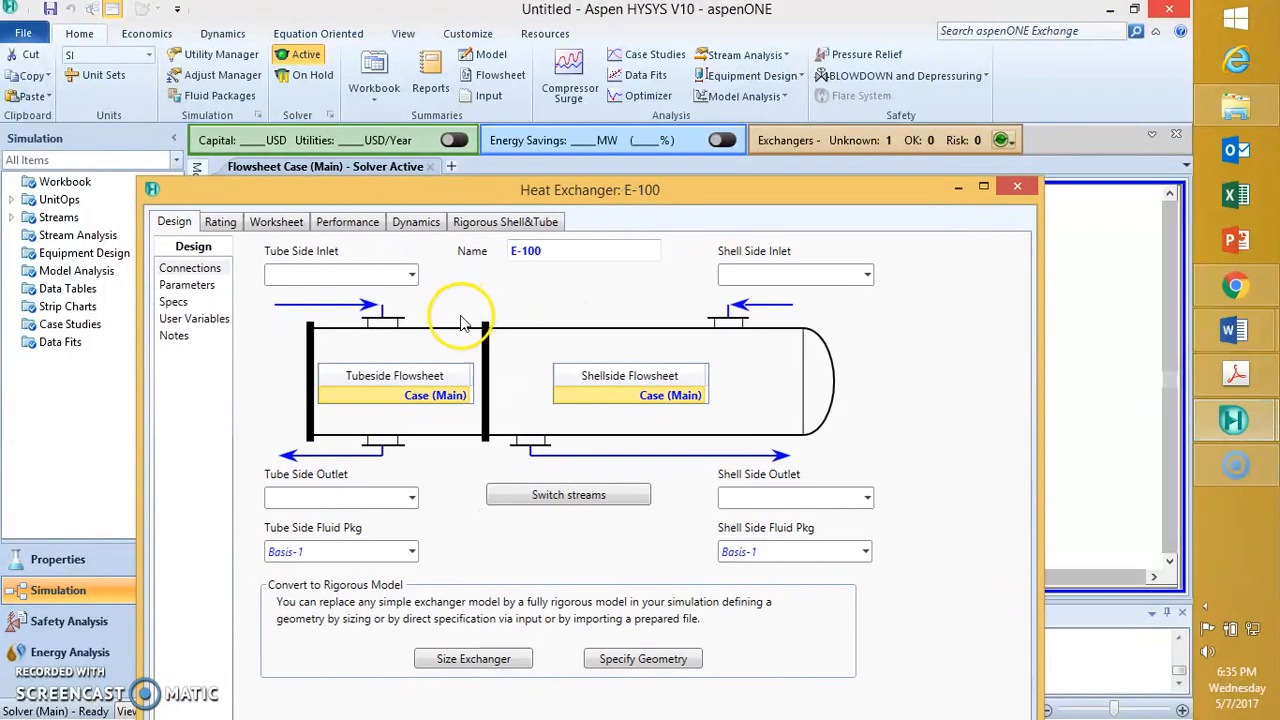
click(412, 277)
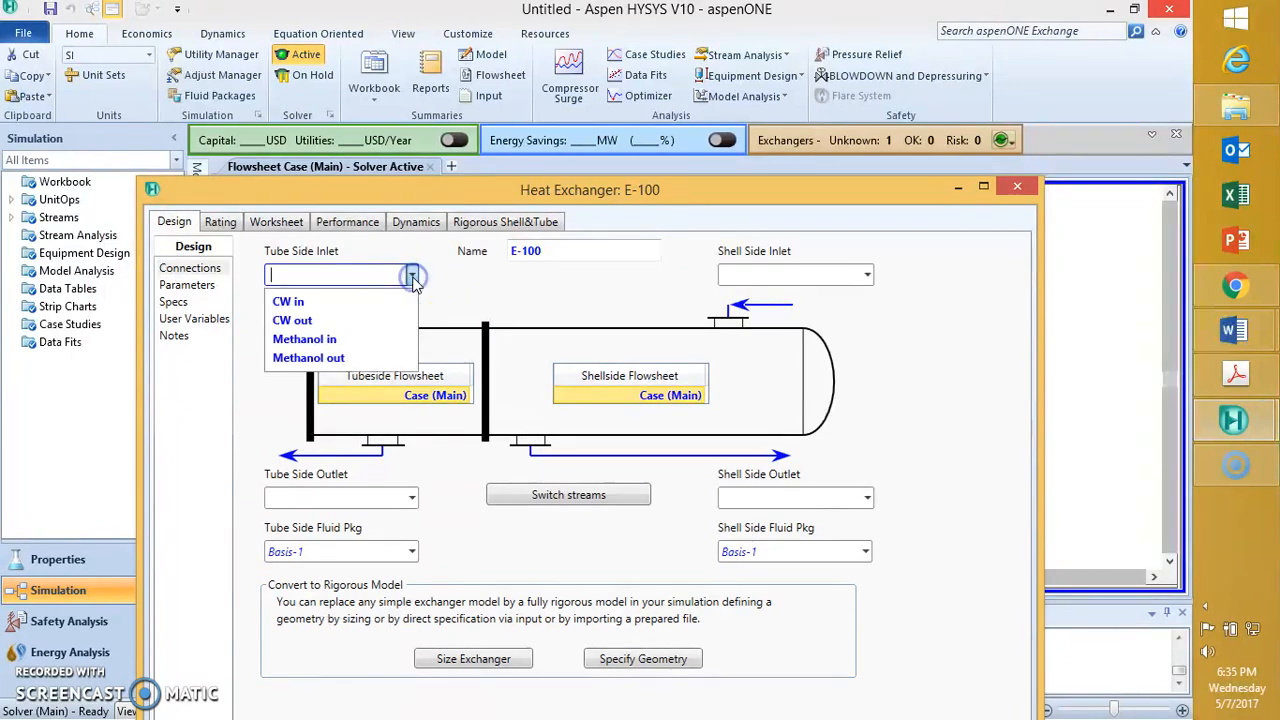
click(373, 310)
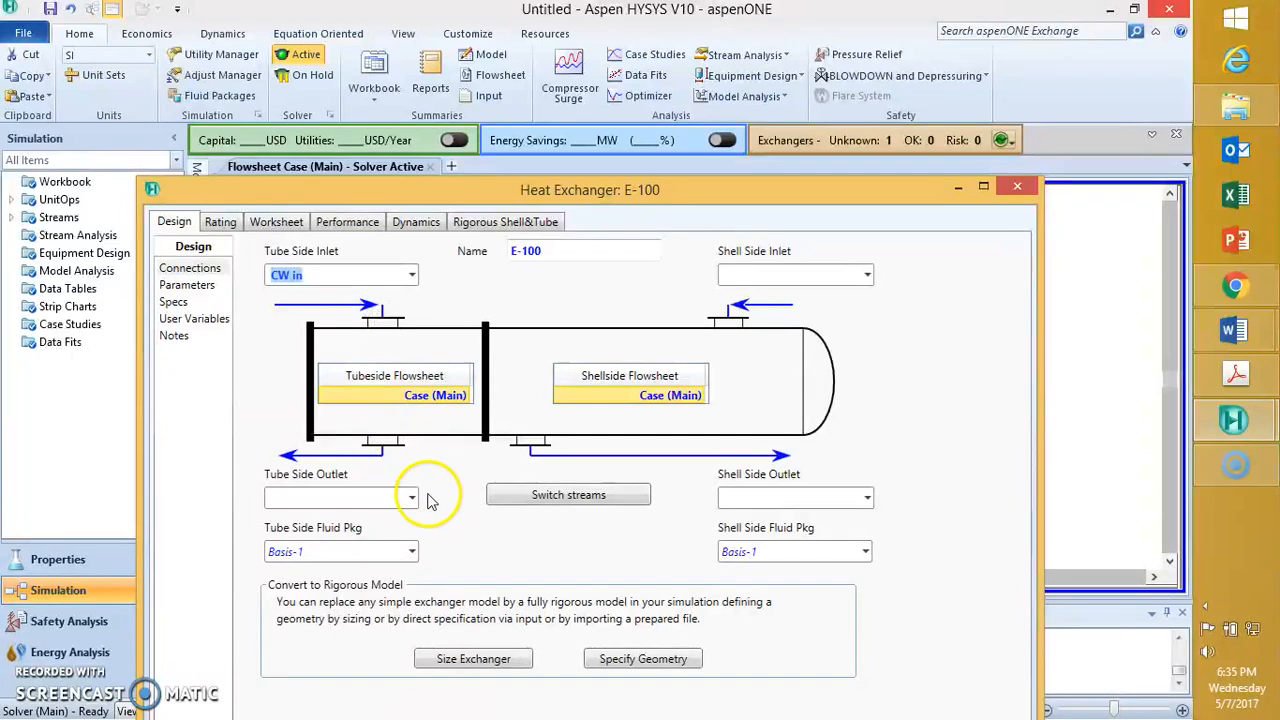
click(411, 497)
click(411, 498)
click(411, 498)
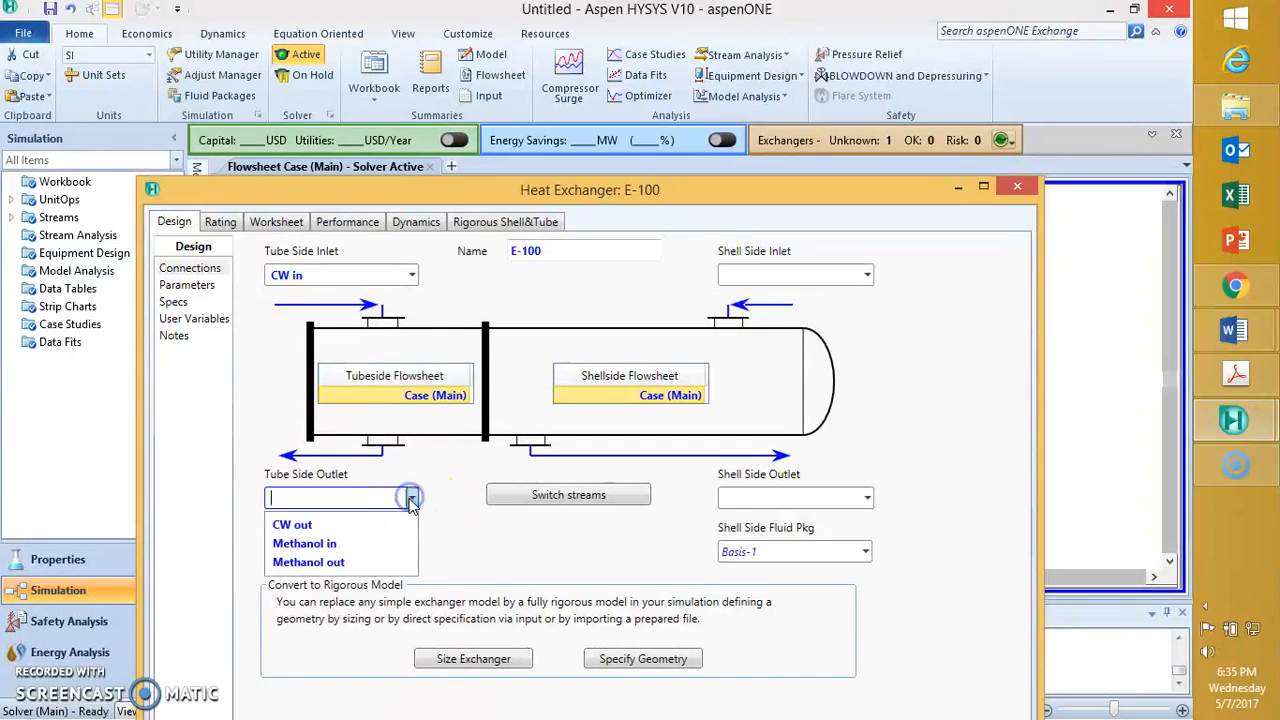
click(331, 530)
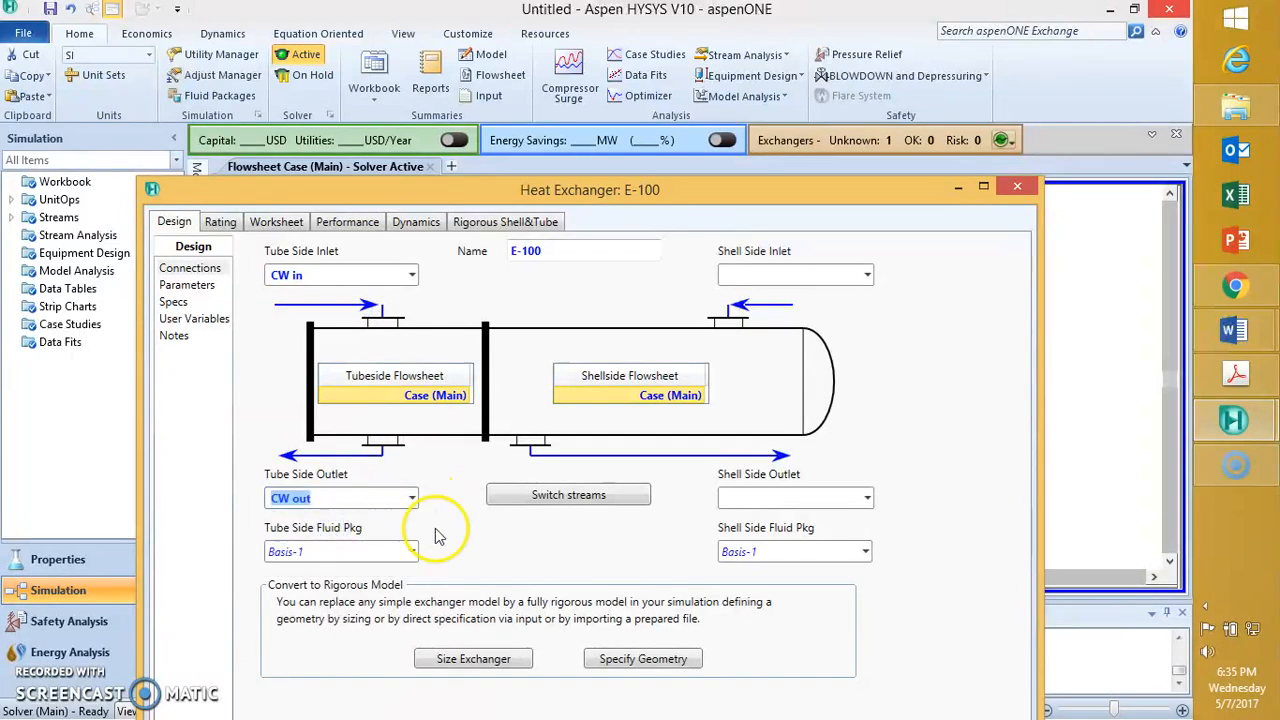
- Assign Methanol in as the heat exchanger's shell side inlet and Methanol out as its shell side outlet
click(866, 276)
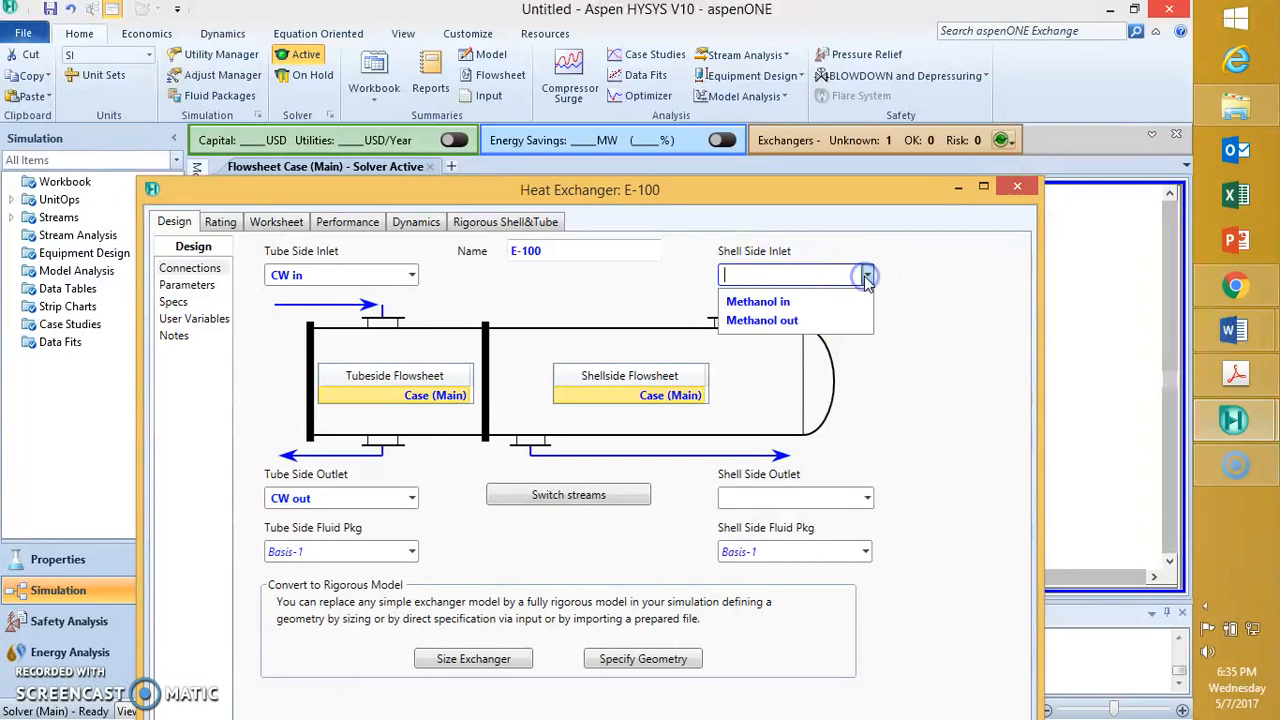
click(837, 300)
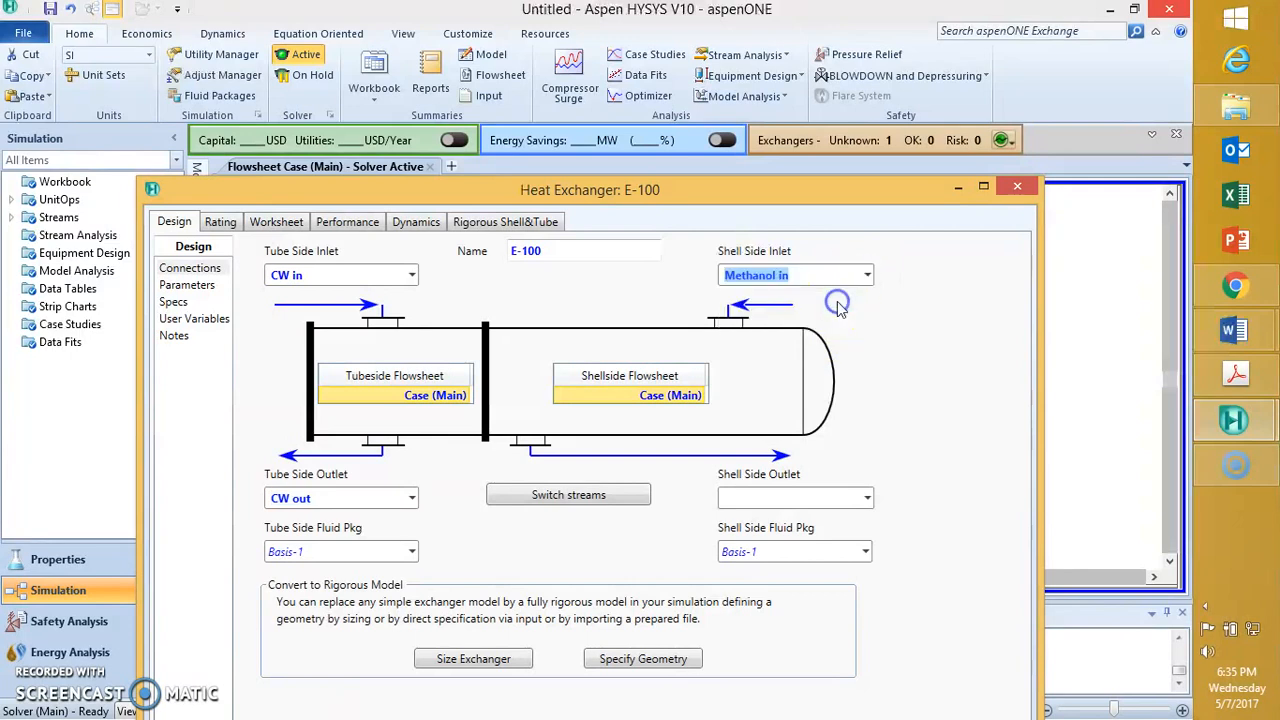
click(869, 498)
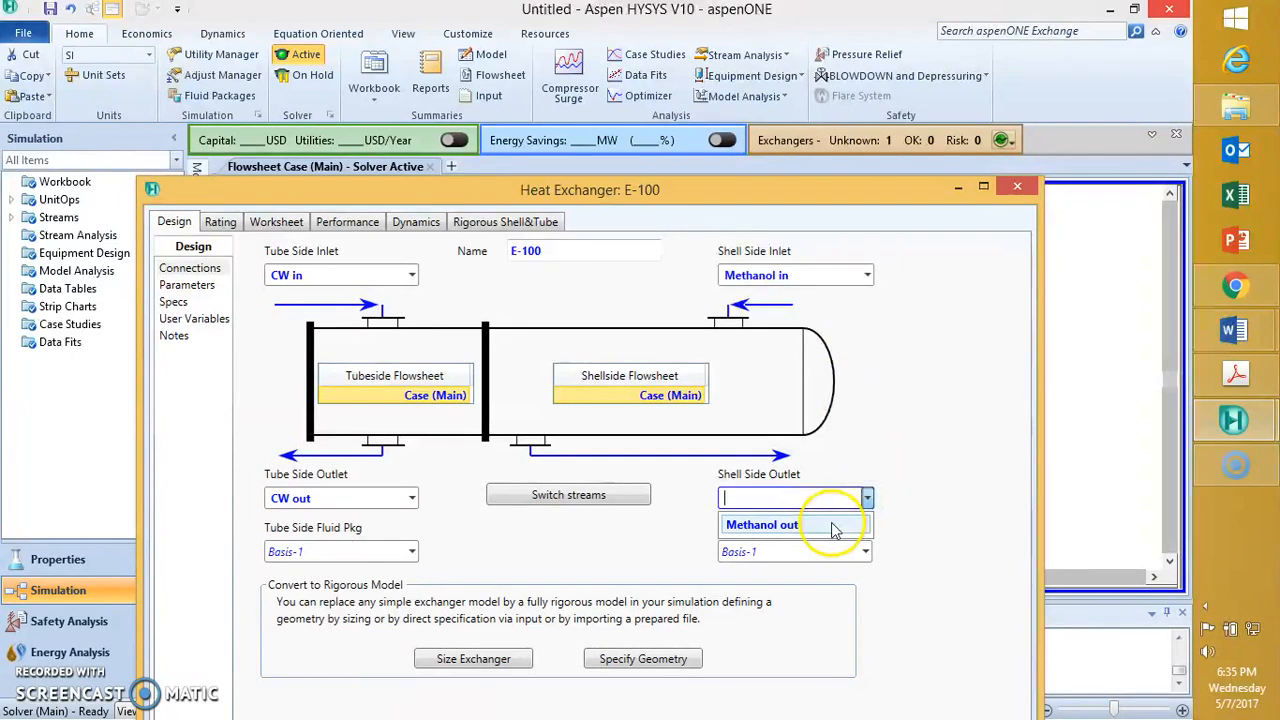
click(830, 523)
drag(560, 190, 582, 106)
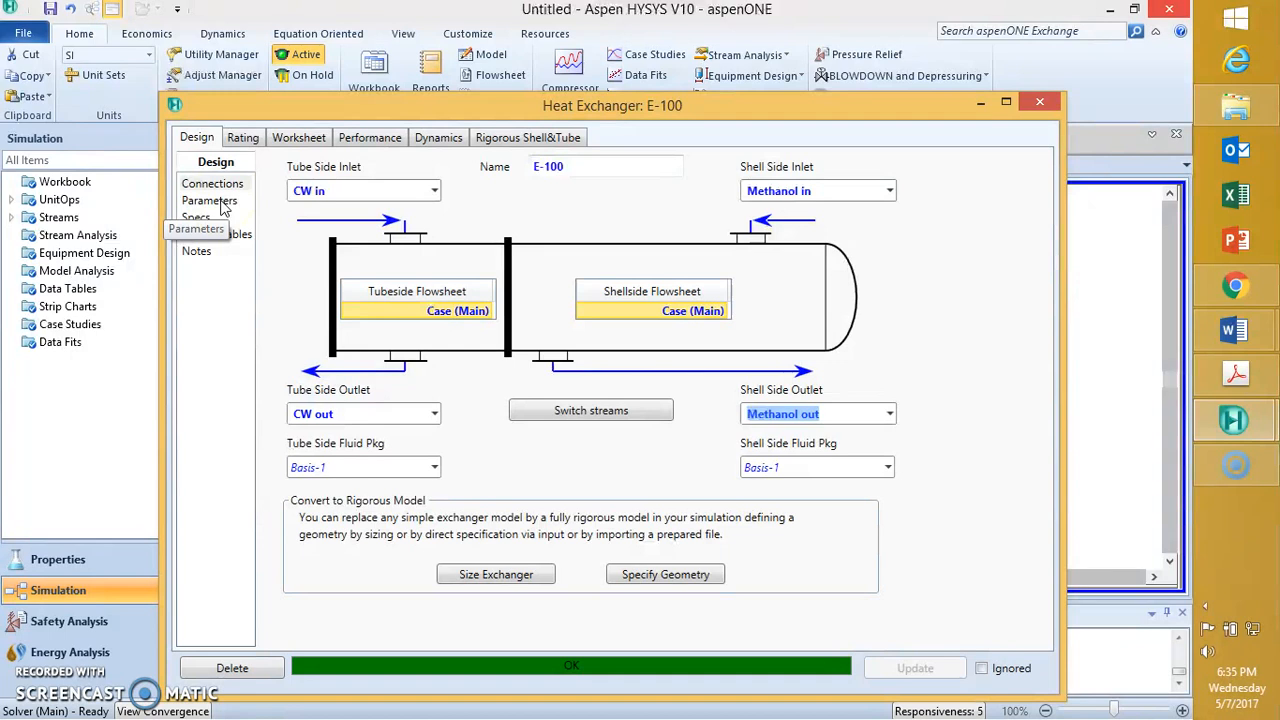
- Review the exchanger's performance and stream conditions, and compare the cooling water mass flow with the hand calculation in the Word document
click(318, 142)
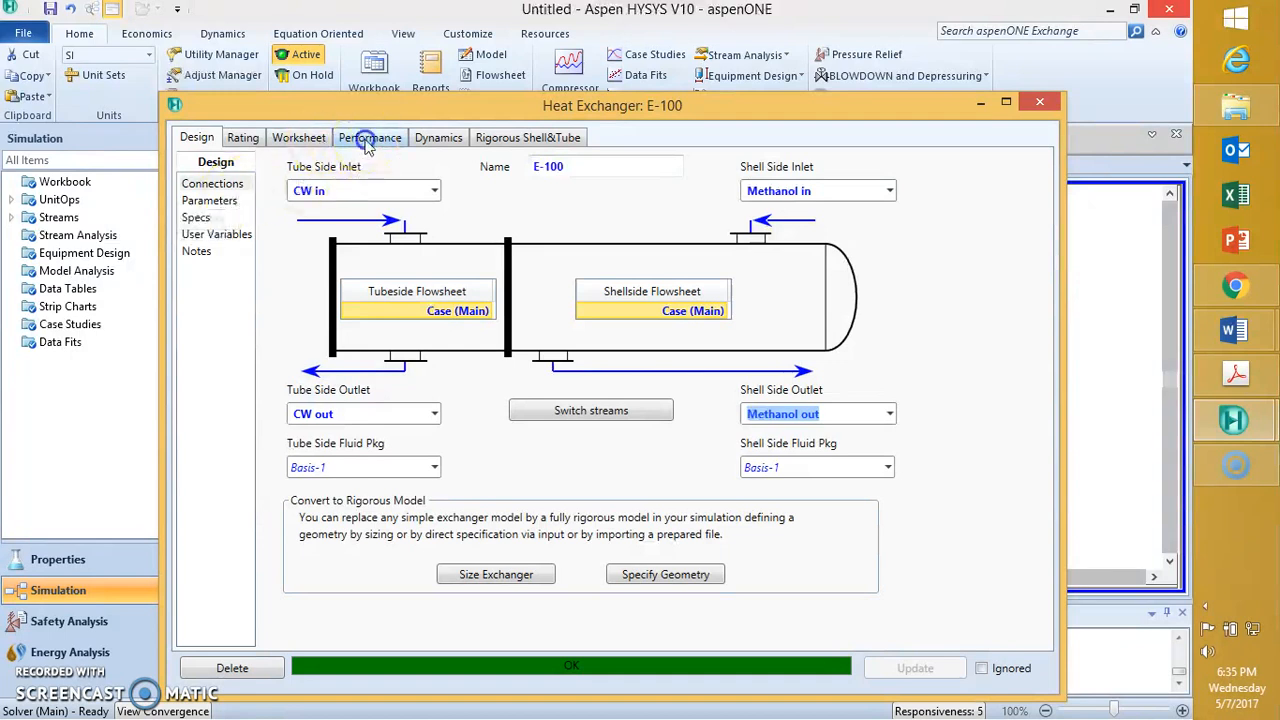
click(368, 142)
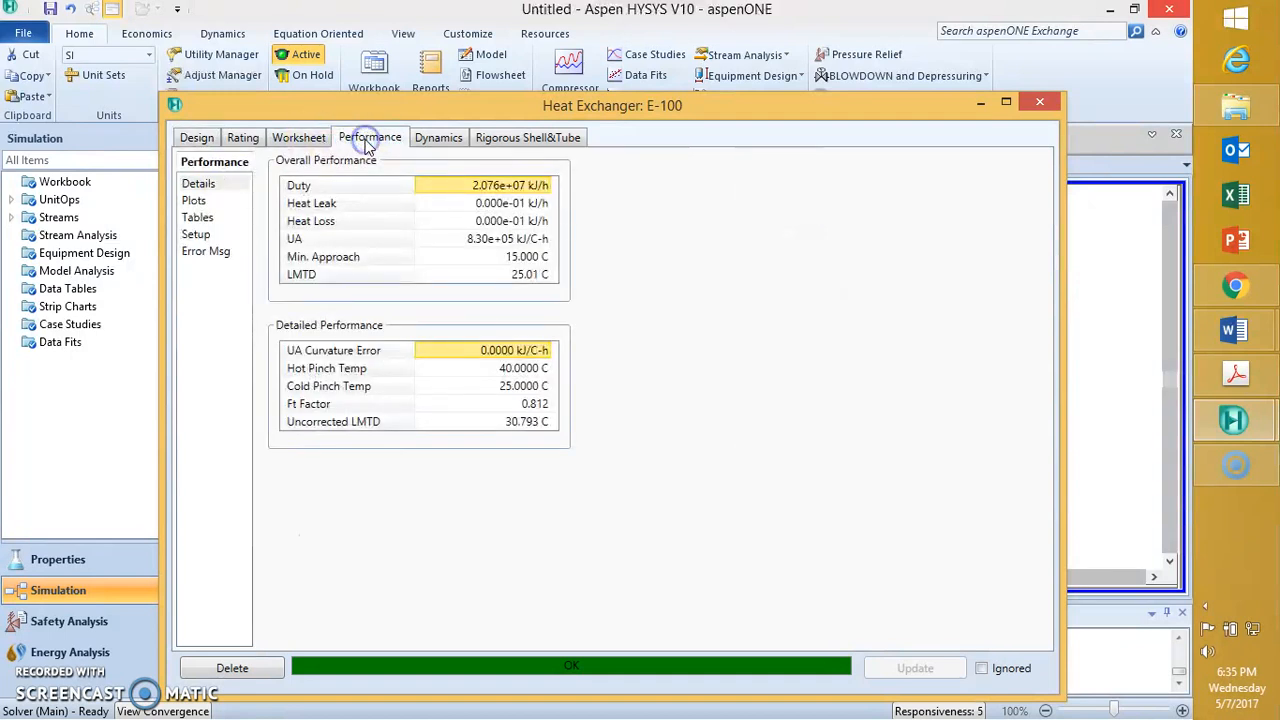
click(312, 138)
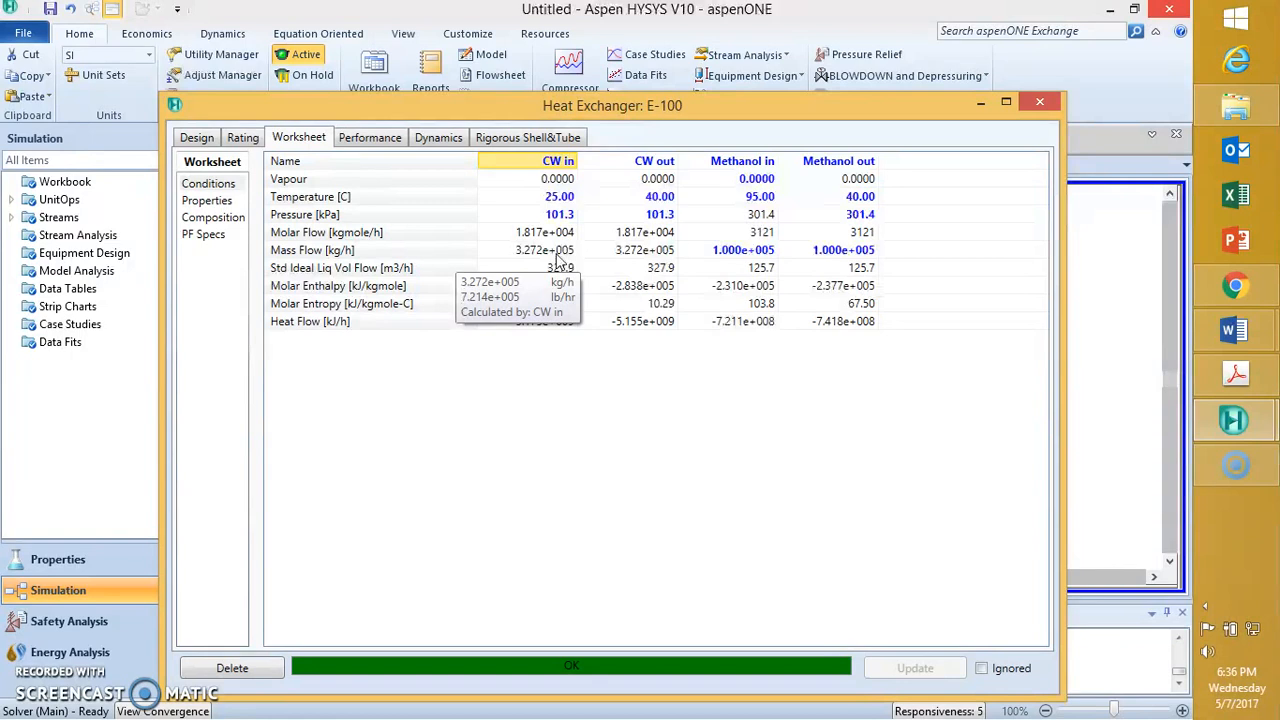
click(1232, 345)
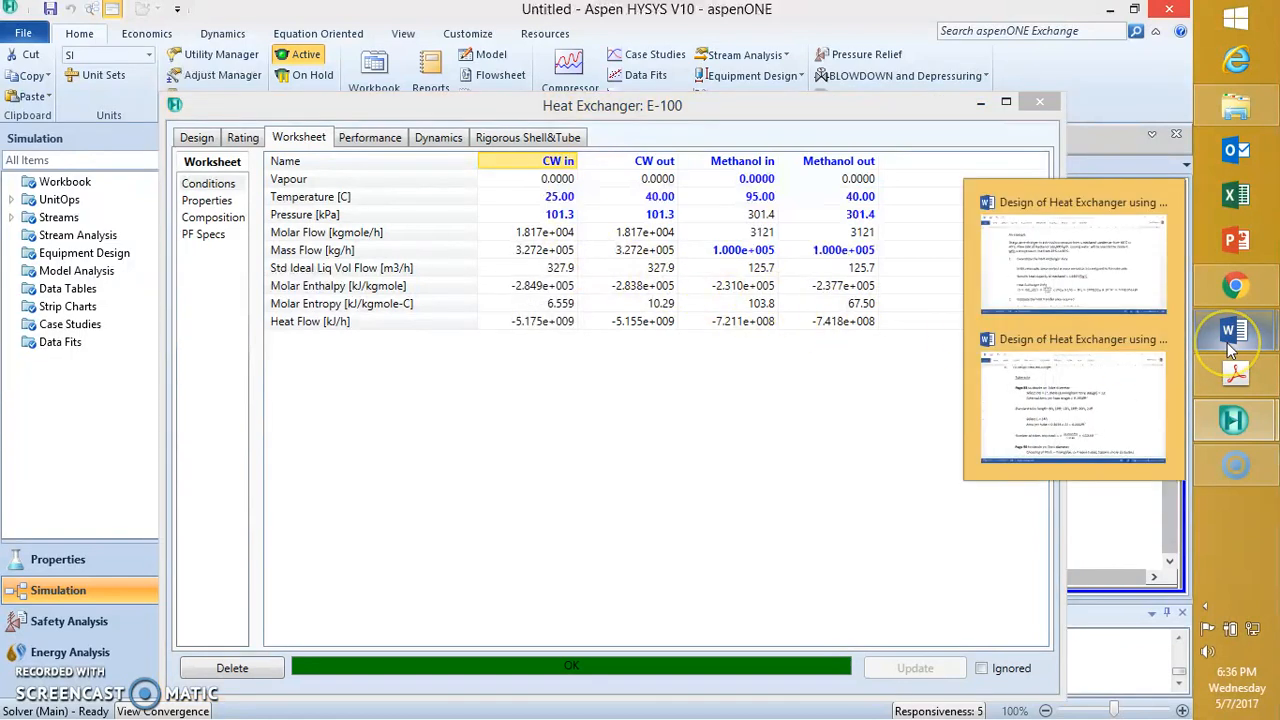
click(1125, 390)
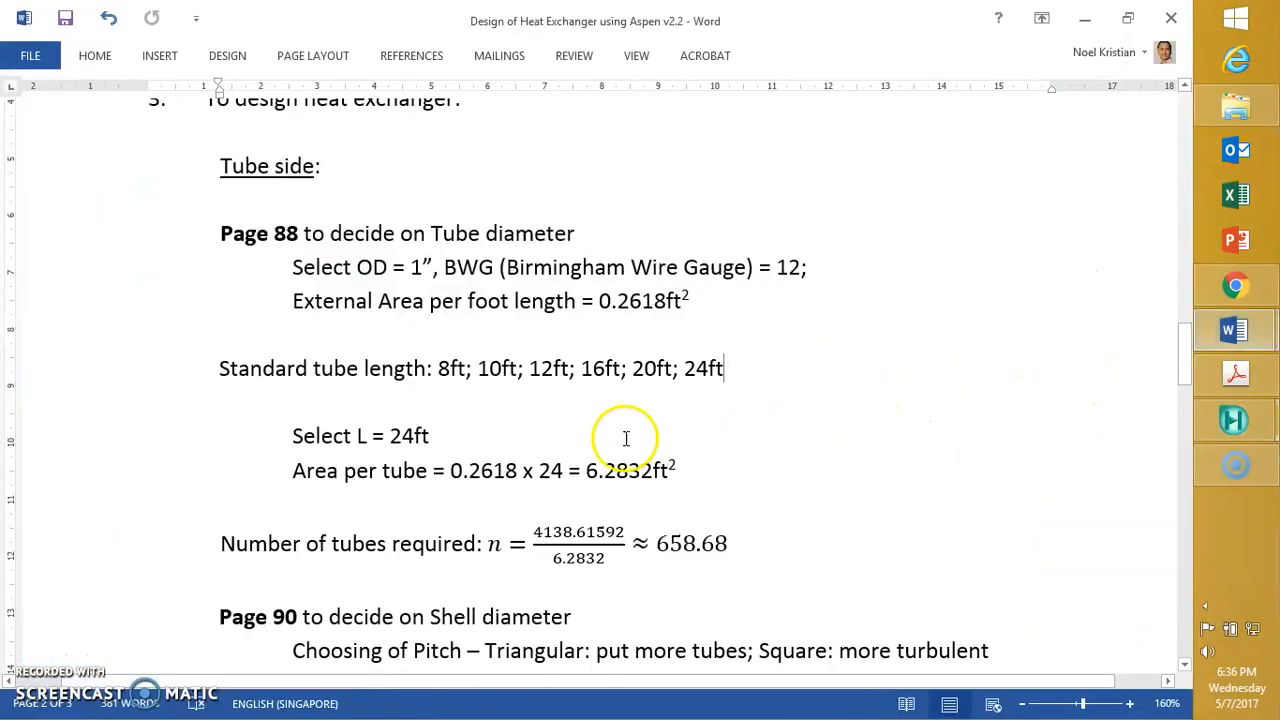
drag(1188, 382, 1183, 163)
scroll(920, 371, down, 5)
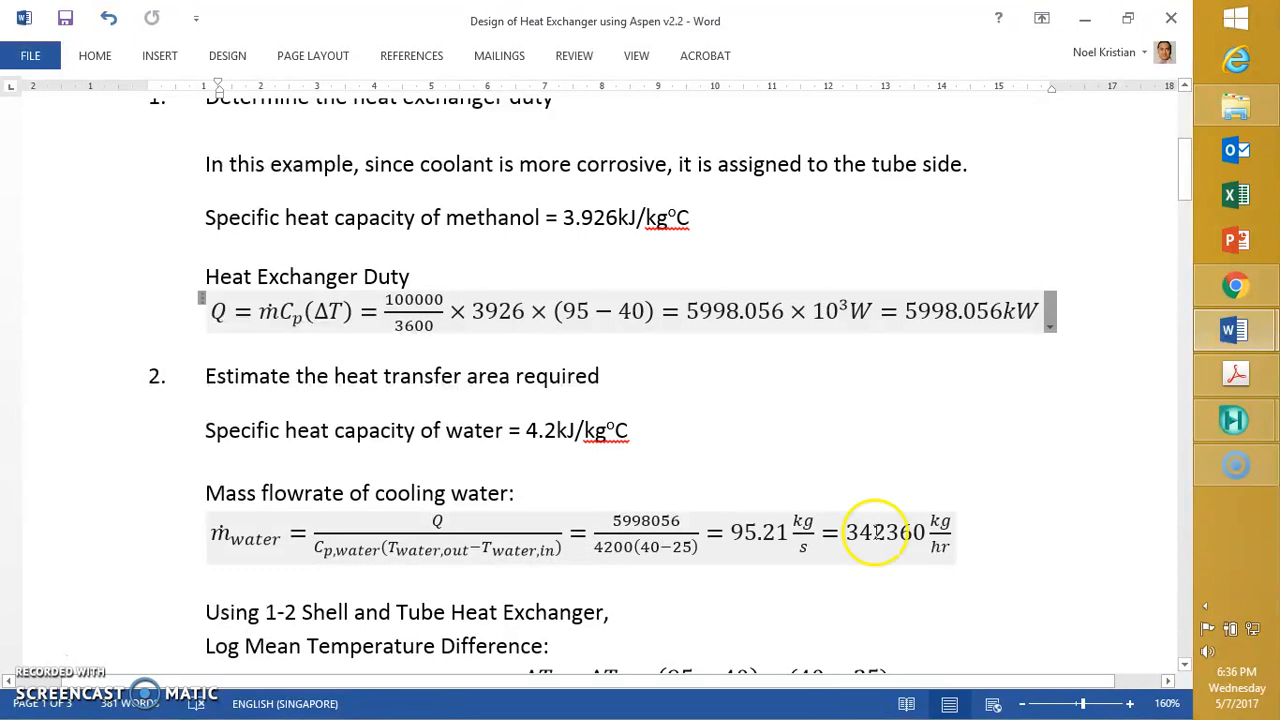
key(alt+Tab)
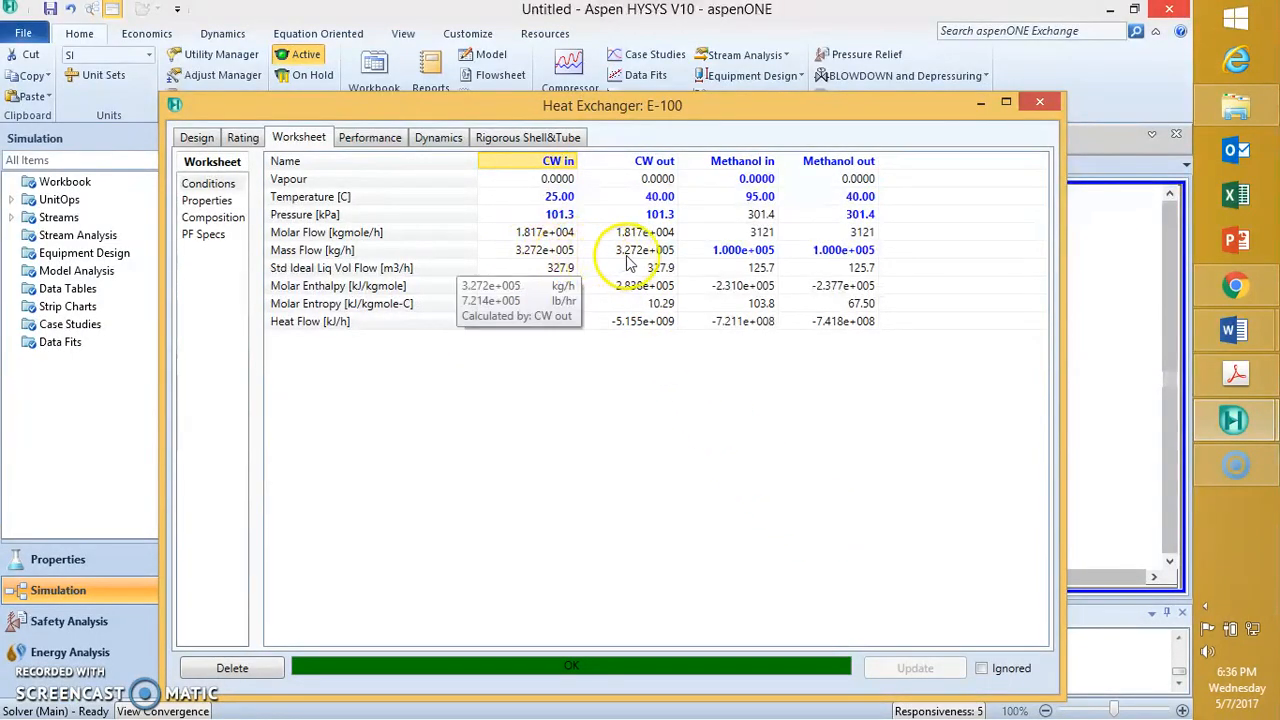
- Compare the exchanger's calculated duty with the hand-calculated duty in the Word document, then examine the LMTD and Ft factor in HYSYS
click(362, 140)
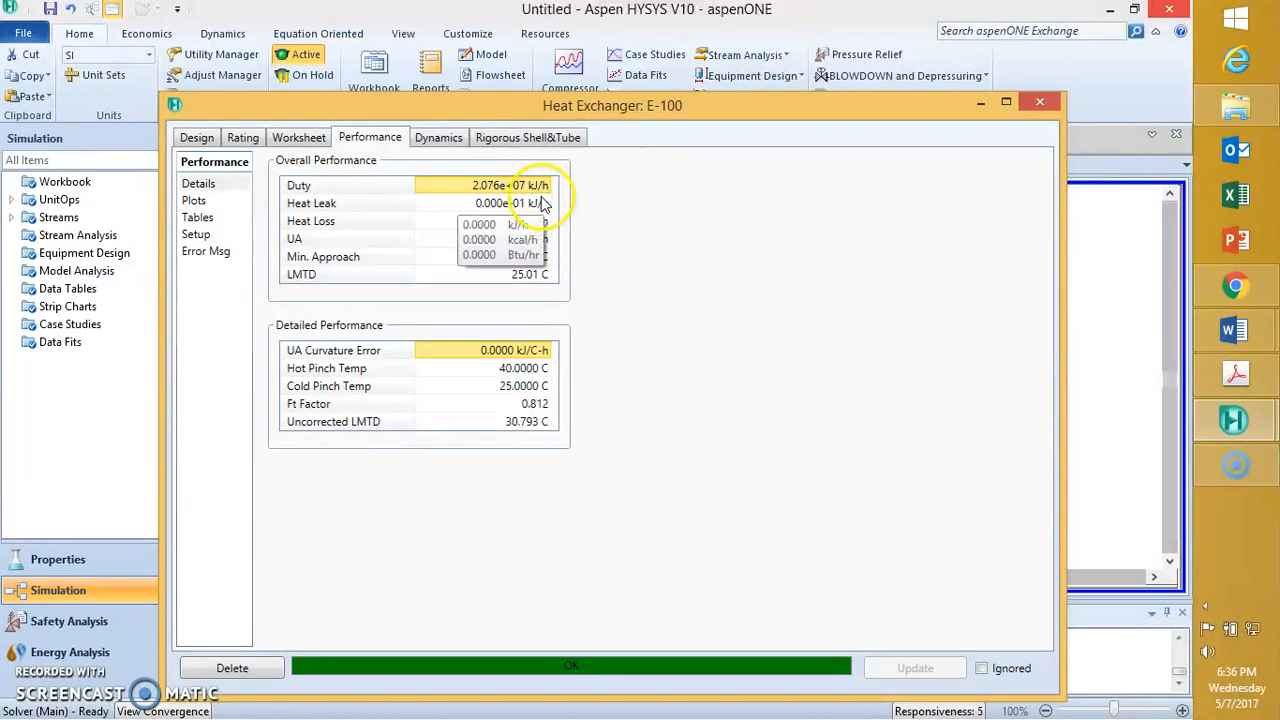
key(alt+Tab)
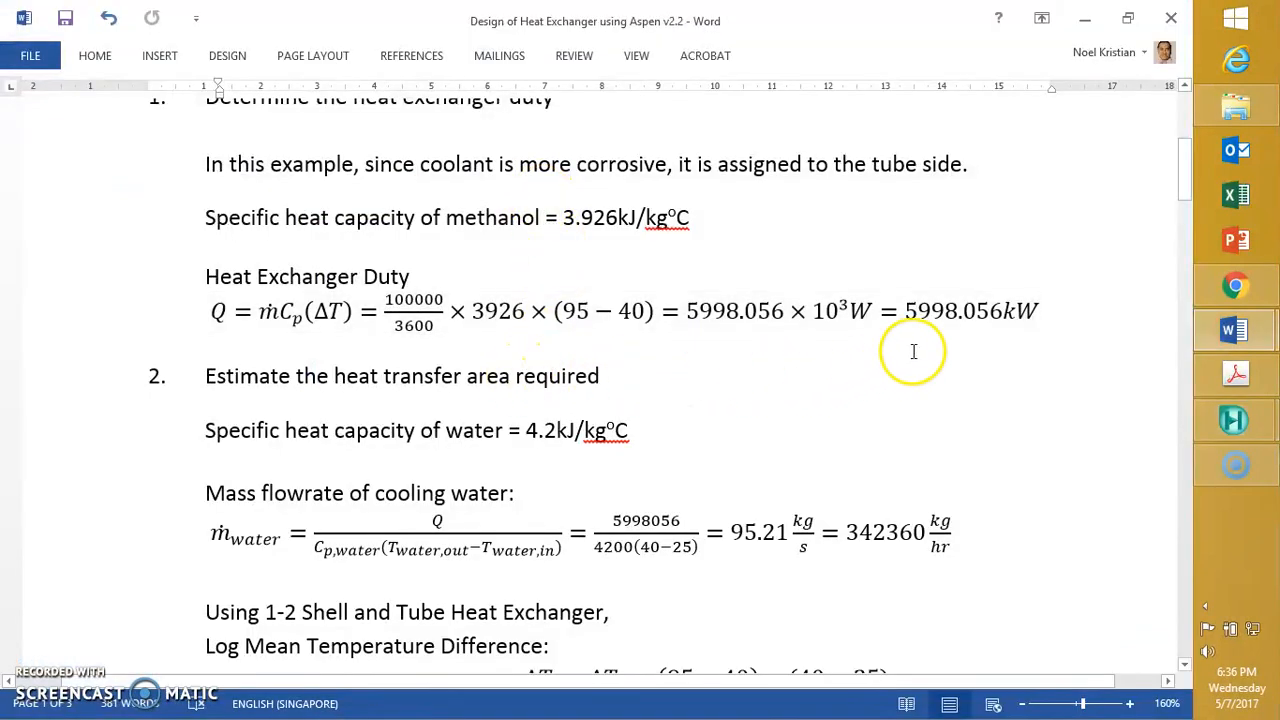
click(960, 318)
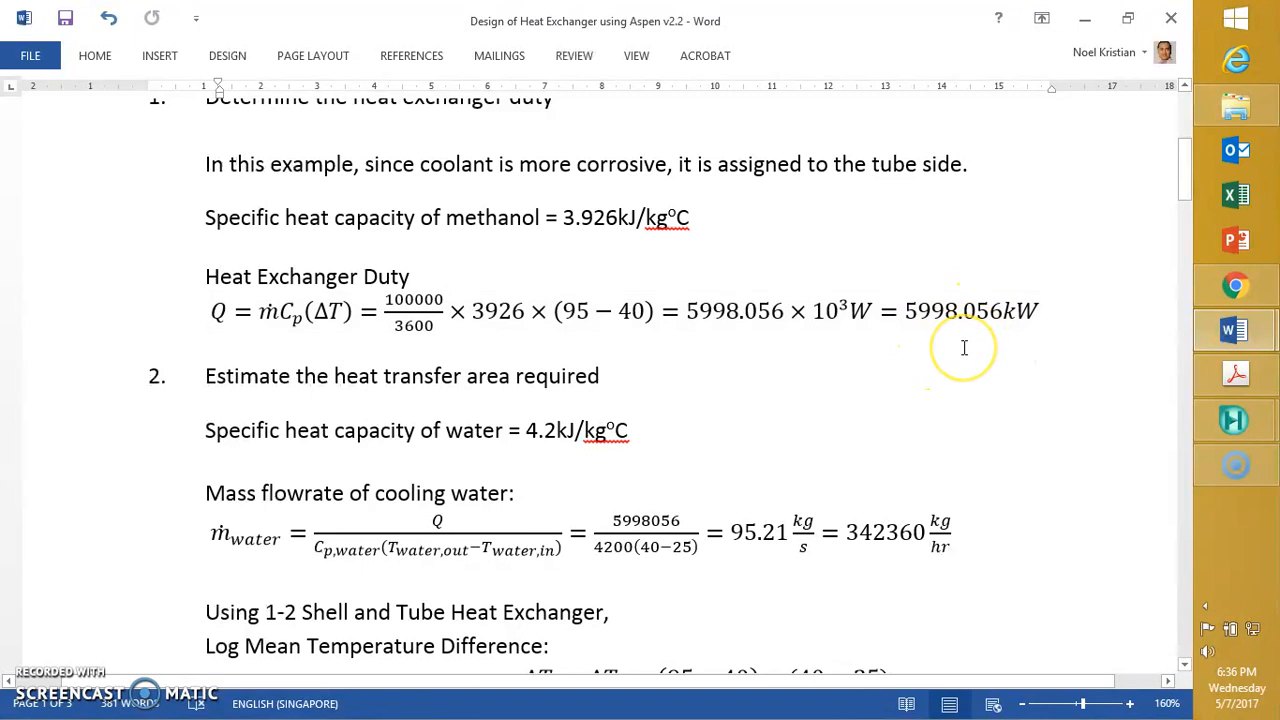
key(alt+Tab)
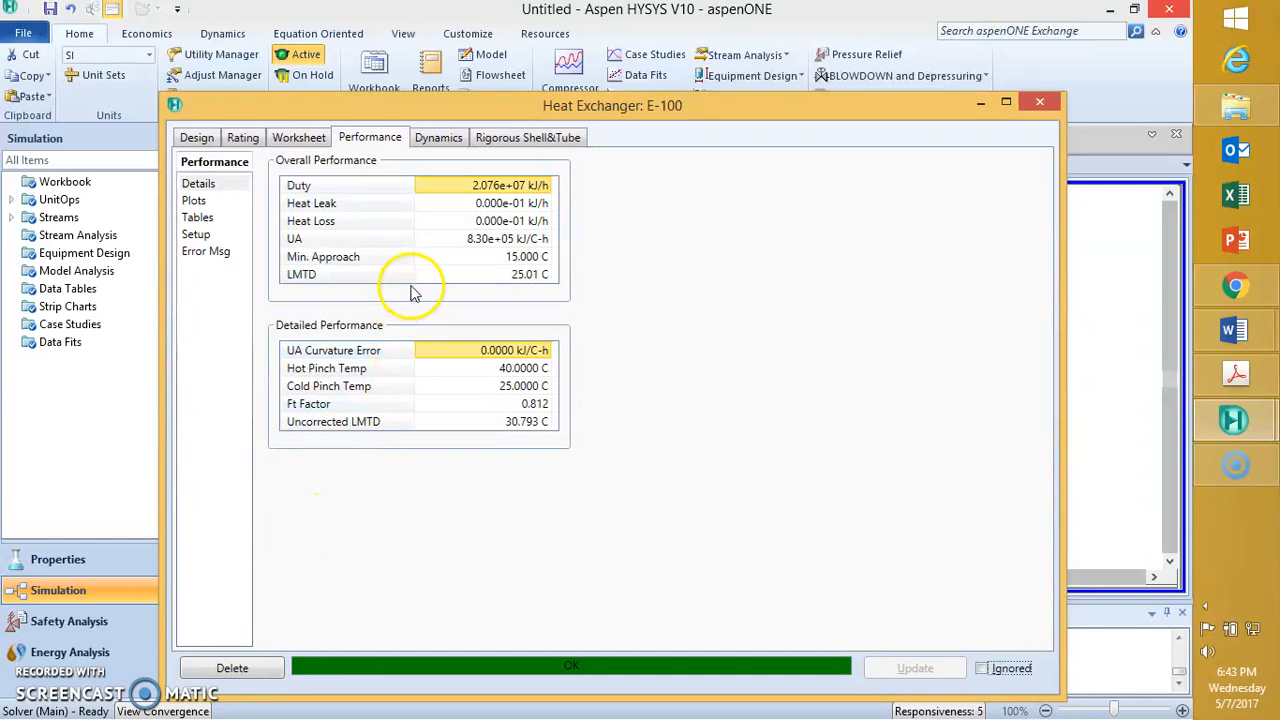
mouse_move(420, 282)
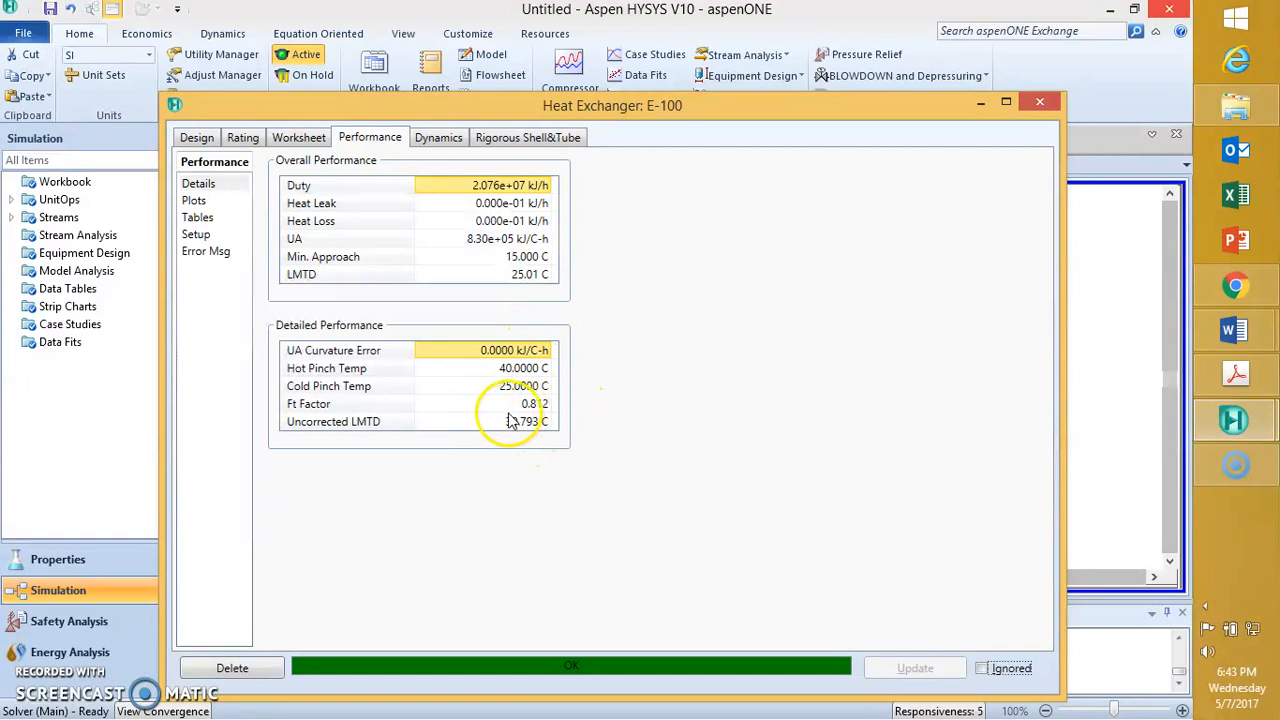
- Check the exchanger's tube and shell pass parameters, then compare its LMTD and Ft factor with the hand calculation in the Word document
click(197, 138)
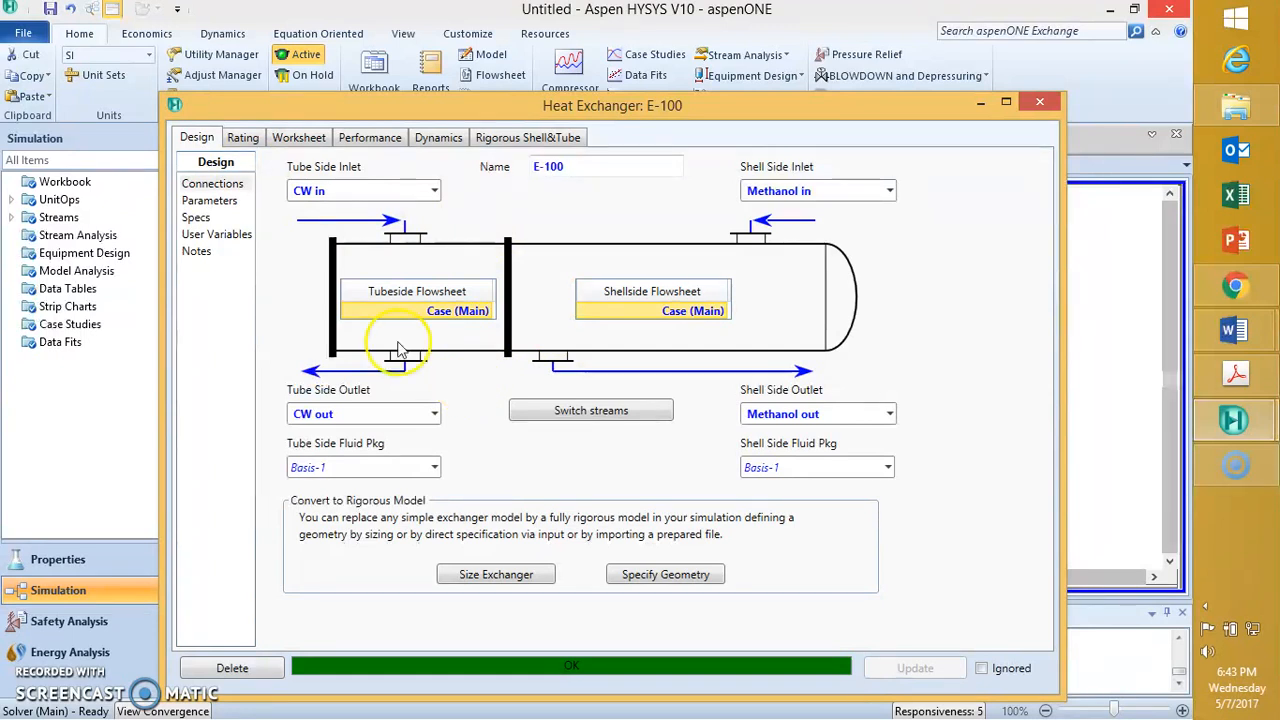
click(230, 203)
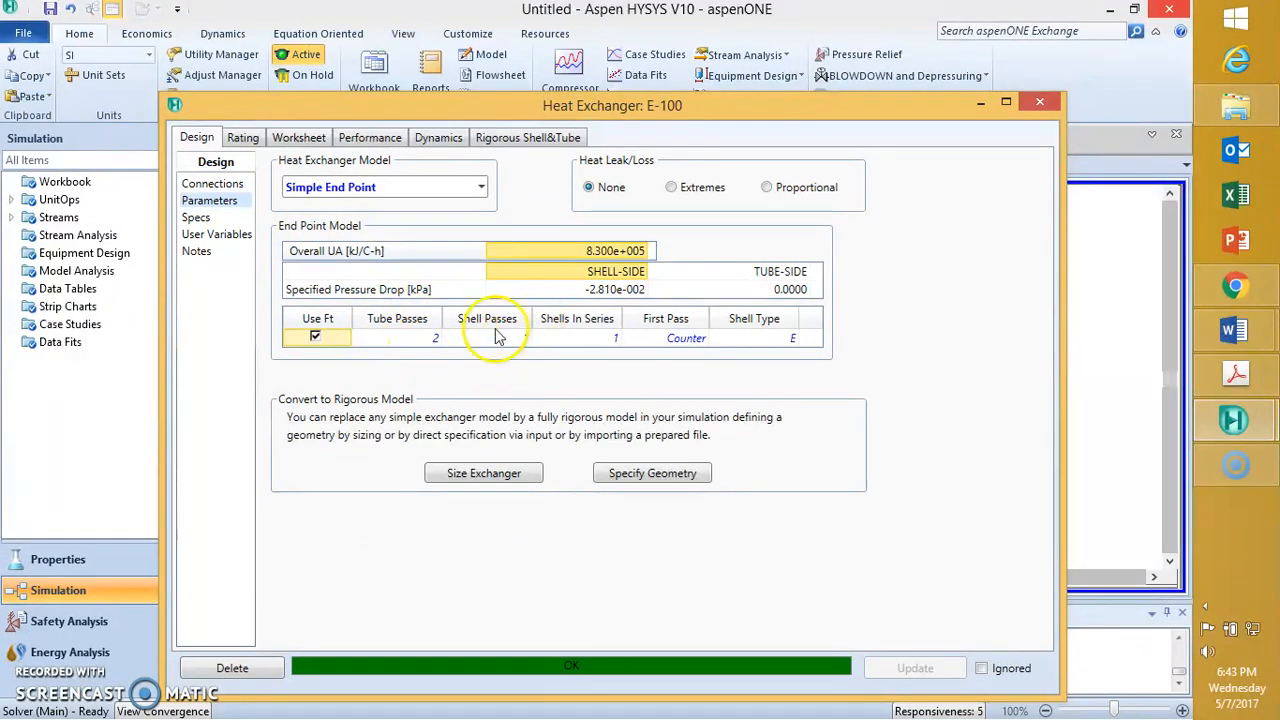
click(367, 140)
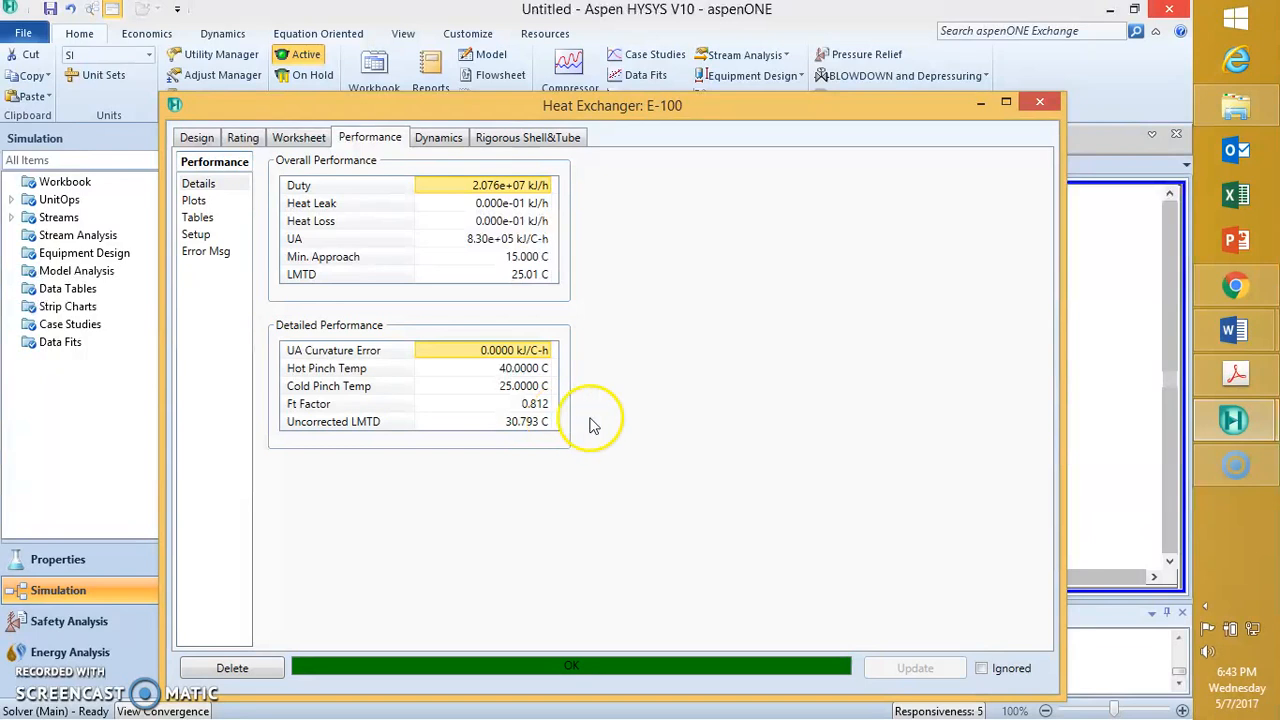
click(1233, 330)
click(1108, 395)
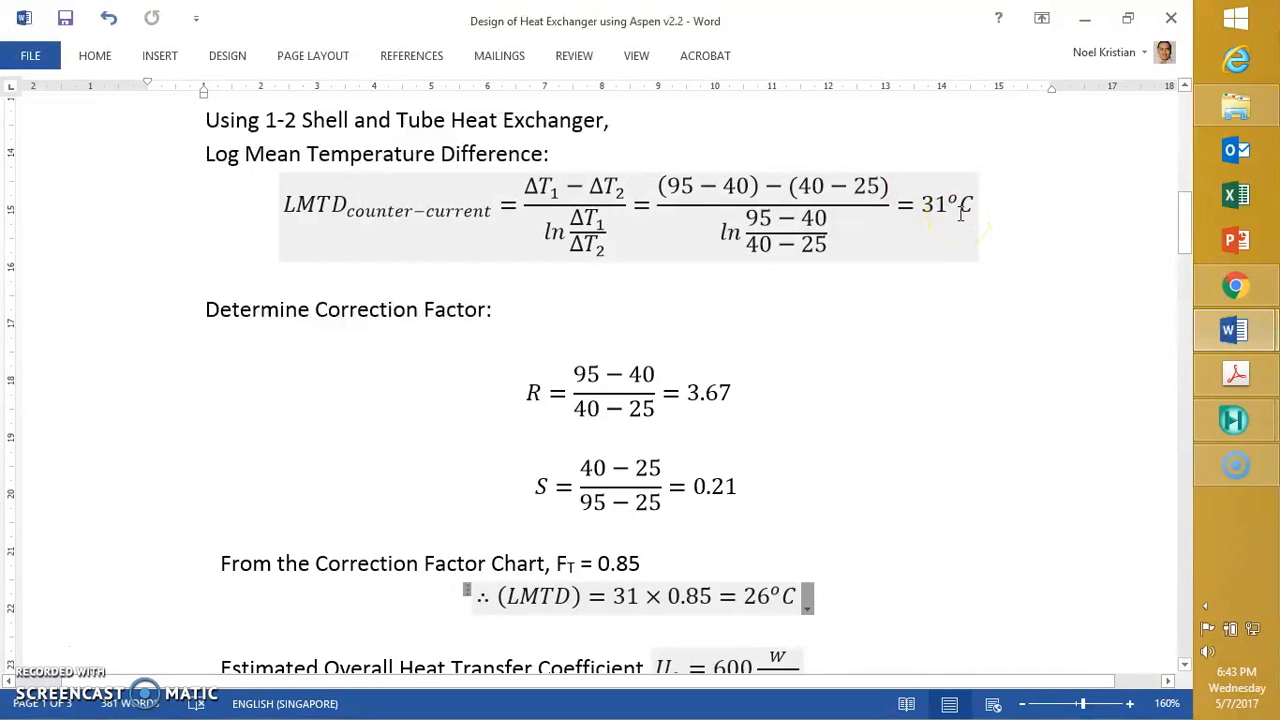
key(alt+Tab)
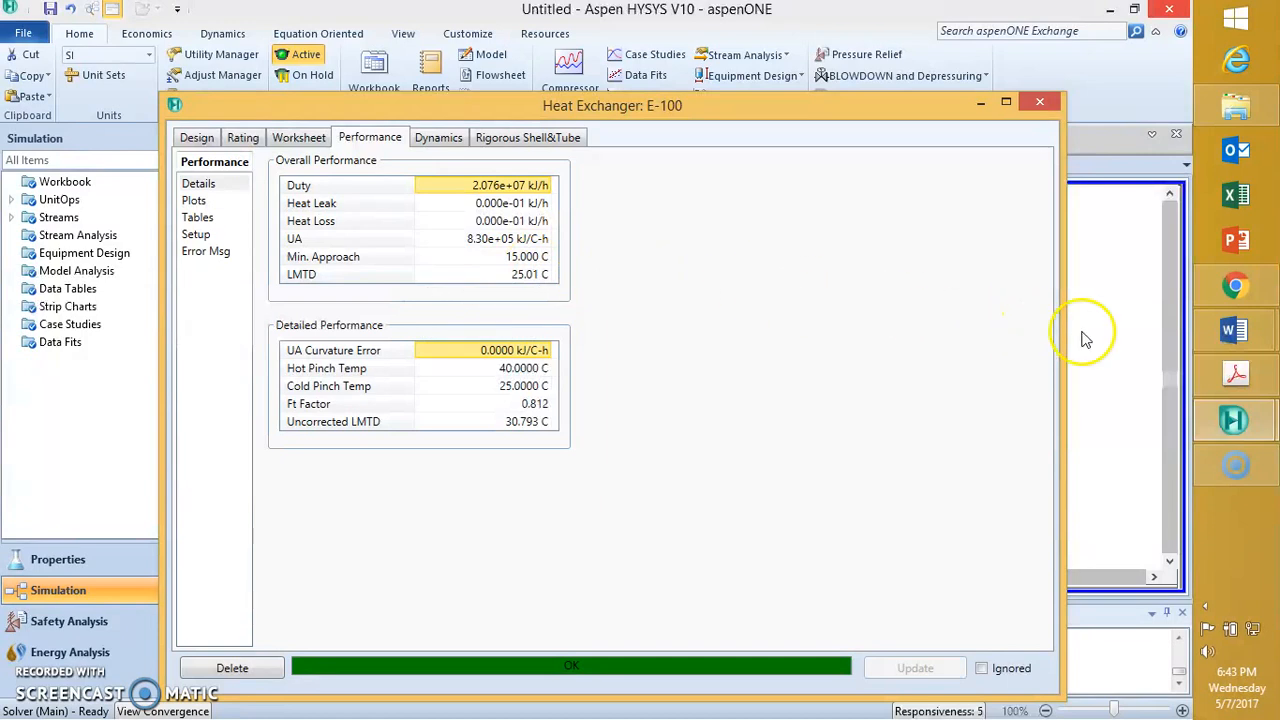
mouse_move(1233, 330)
click(1100, 380)
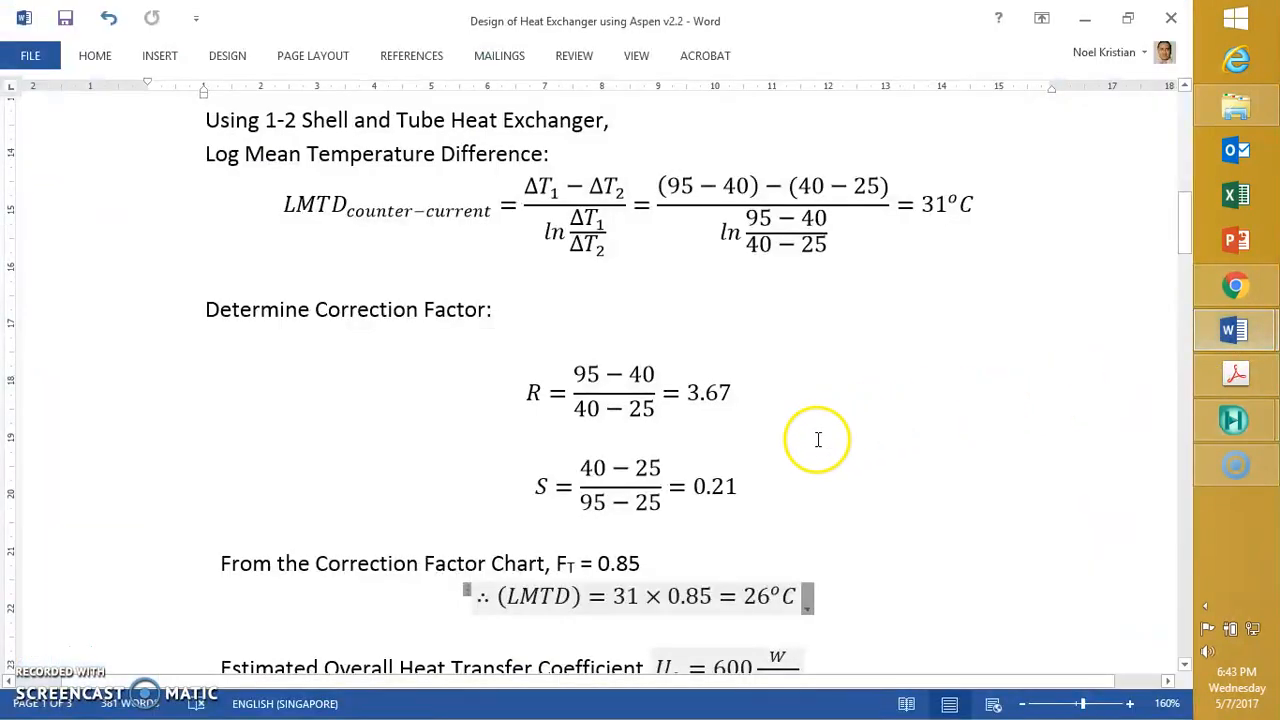
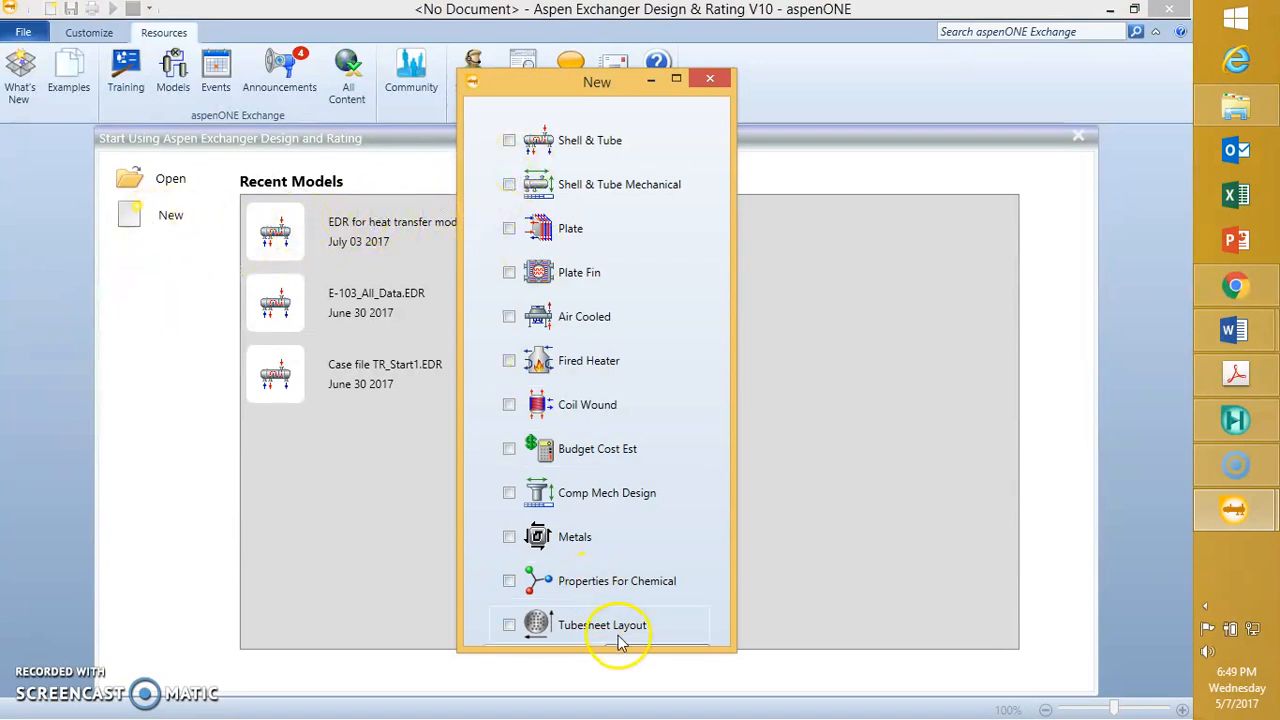
- Create a new Shell & Tube case in Aspen Exchanger Design & Rating
drag(609, 651, 616, 688)
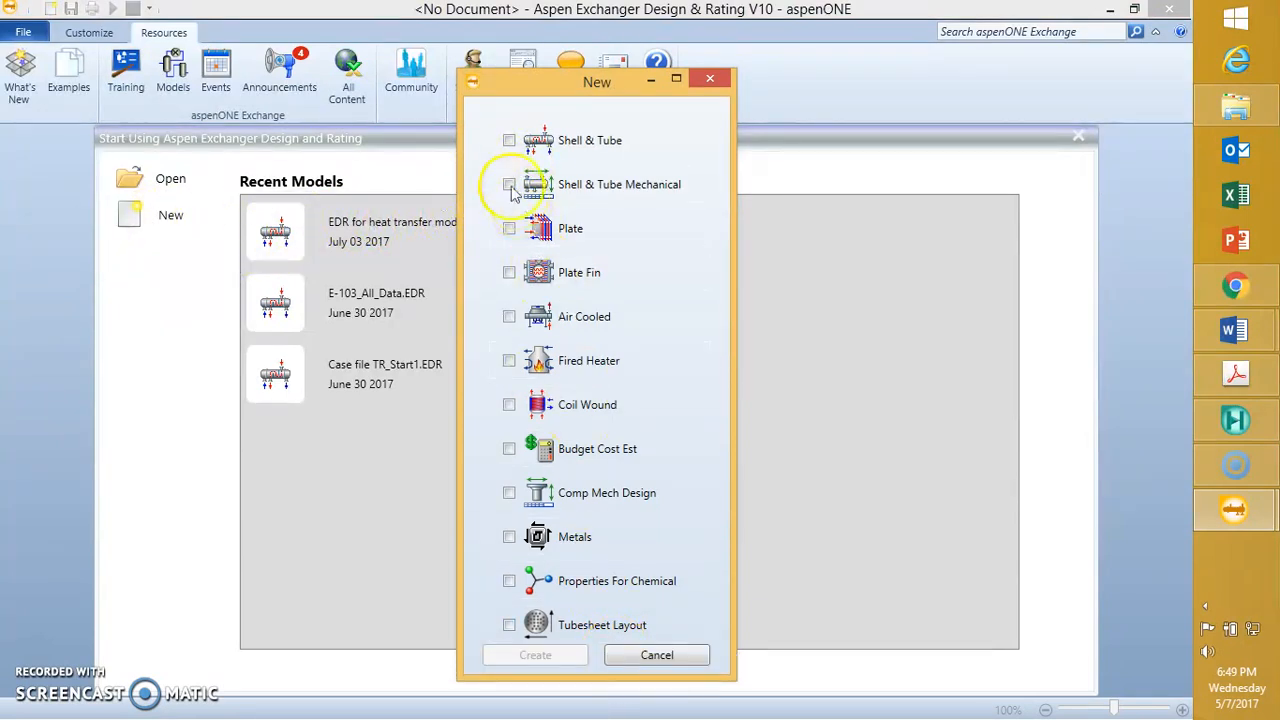
click(510, 141)
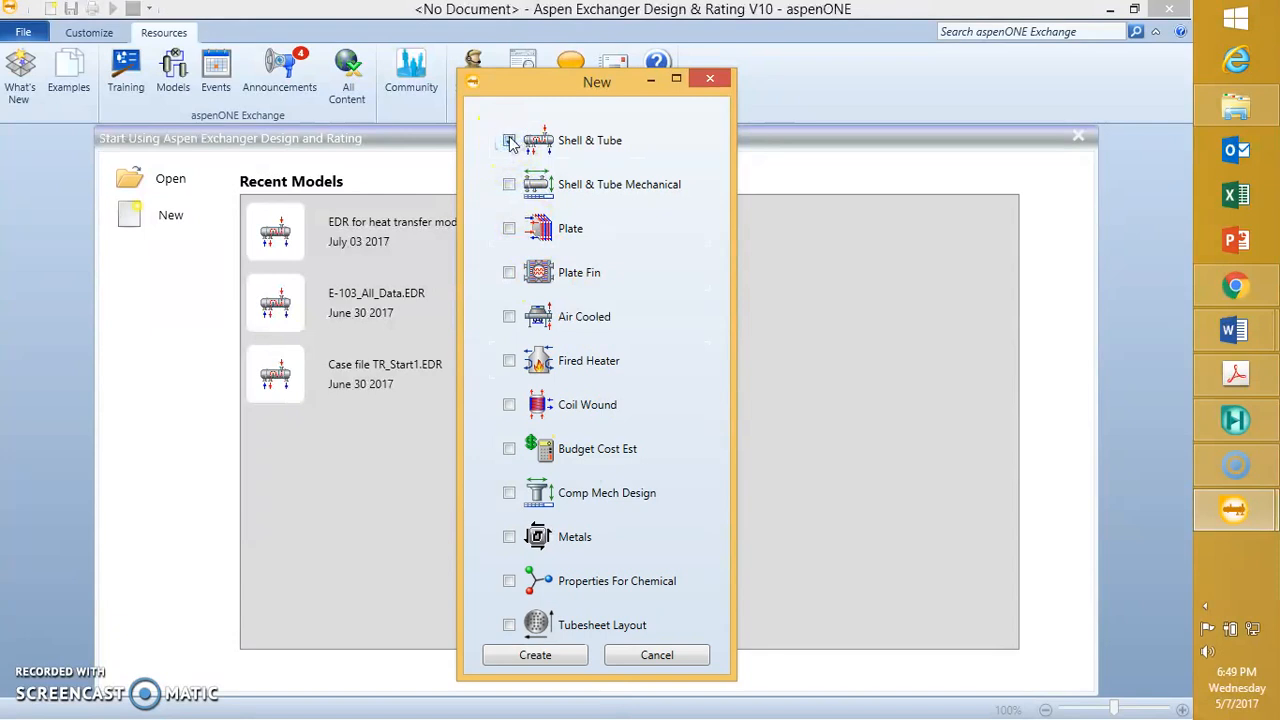
click(550, 657)
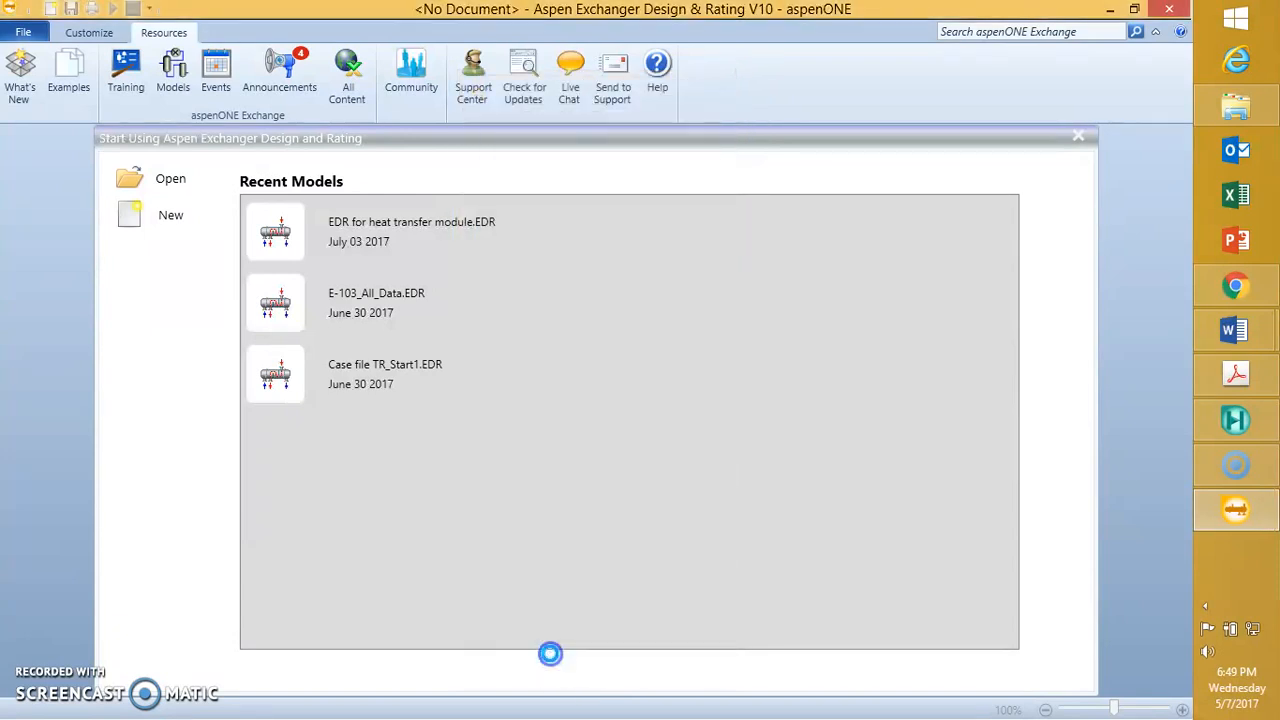
click(708, 406)
click(708, 406)
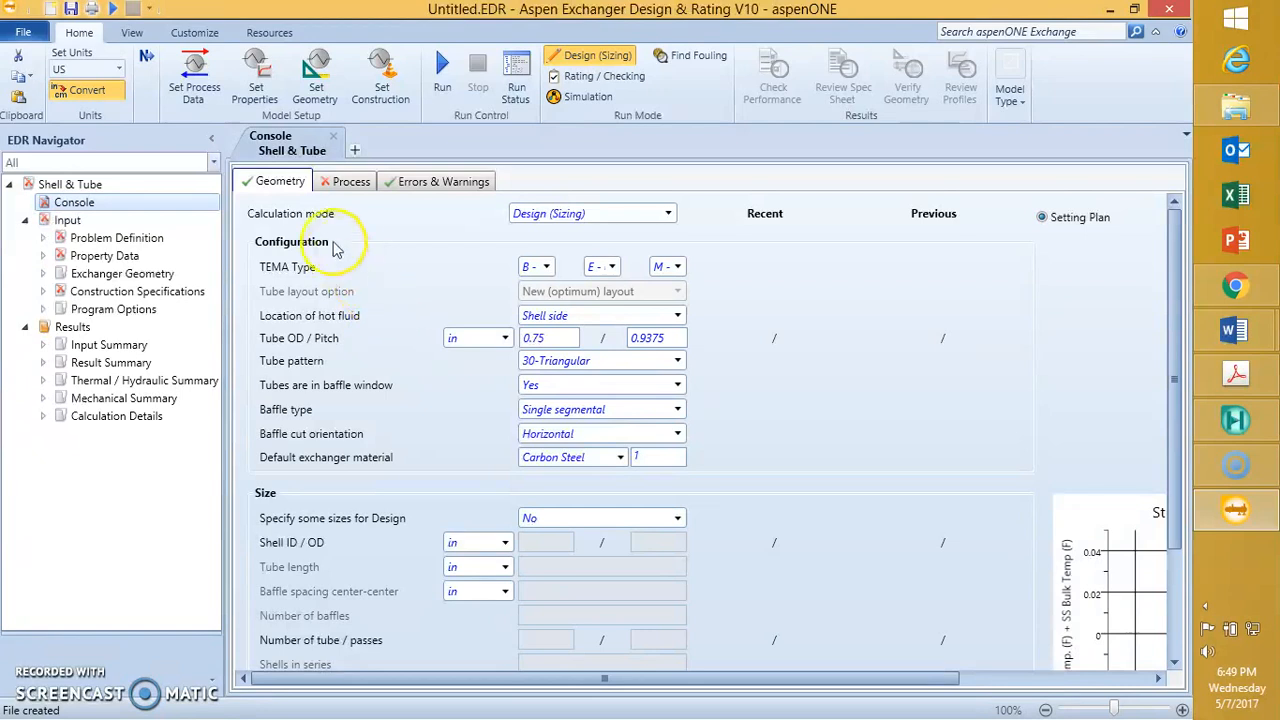
- Import exchanger E-100 from the desktop Aspen HYSYS V10 case Tutorial EDR, with methanol on the hot side and CW on the cold side
click(23, 33)
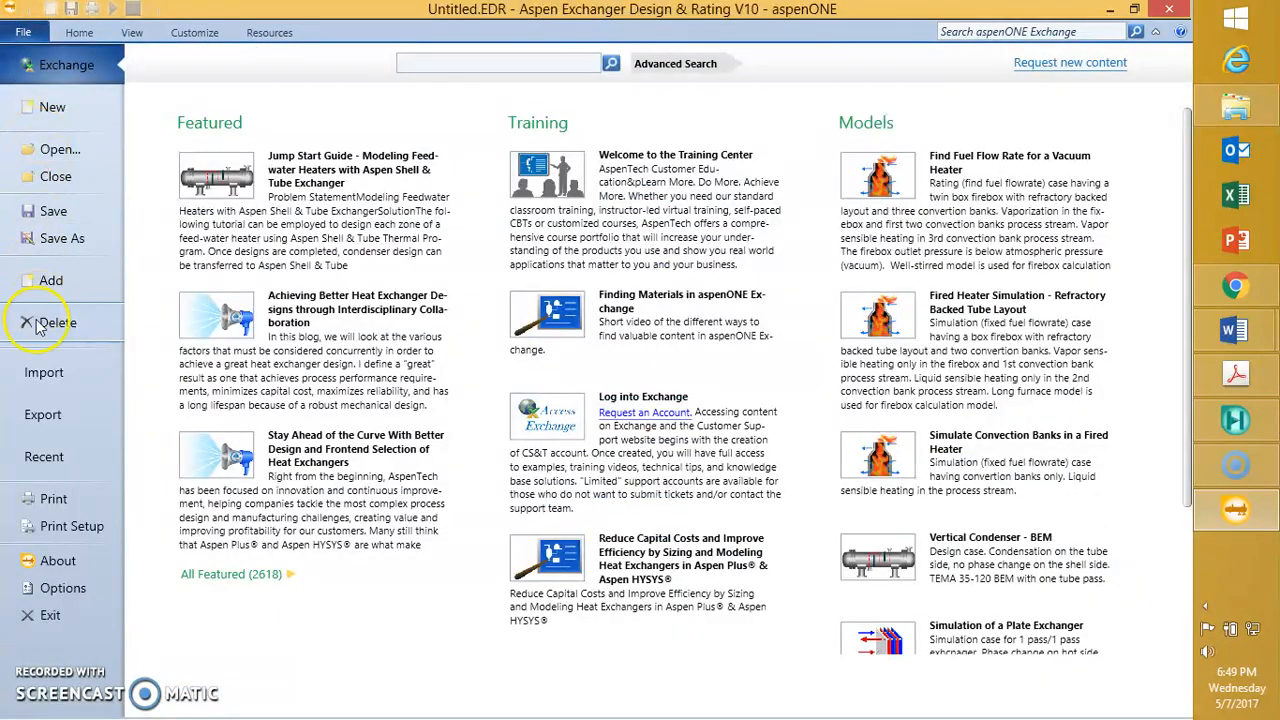
click(40, 376)
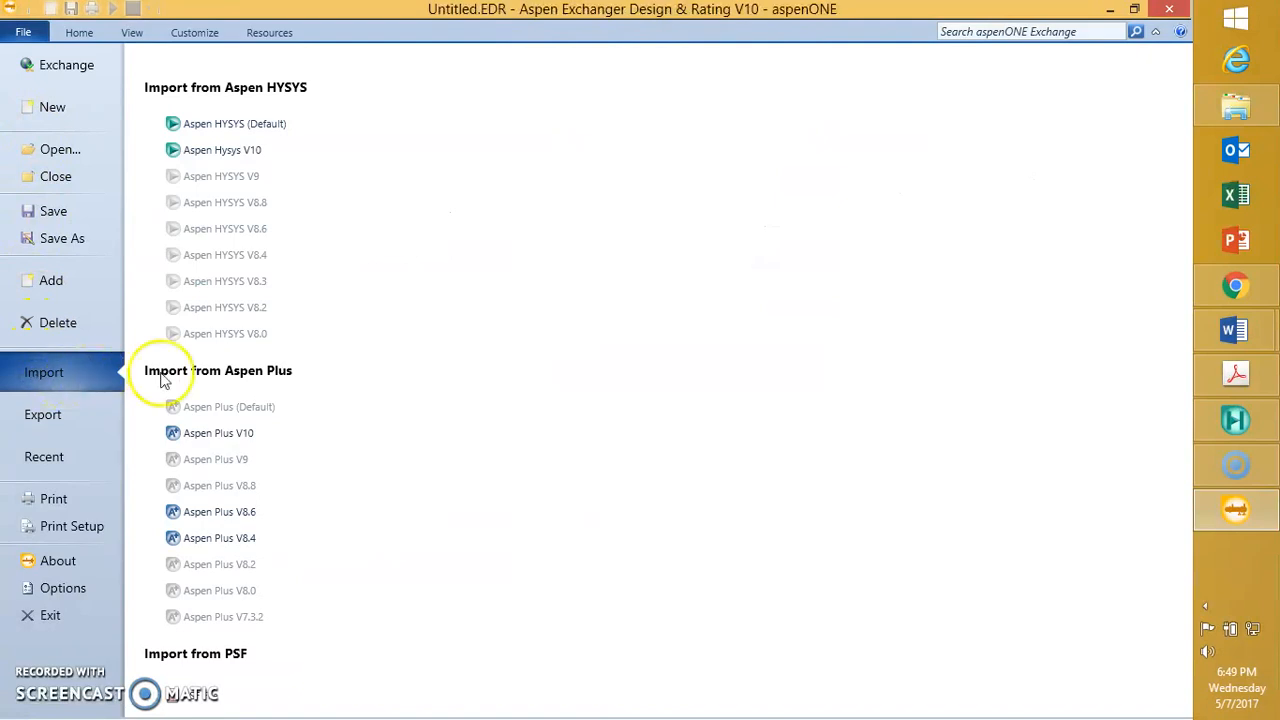
click(243, 160)
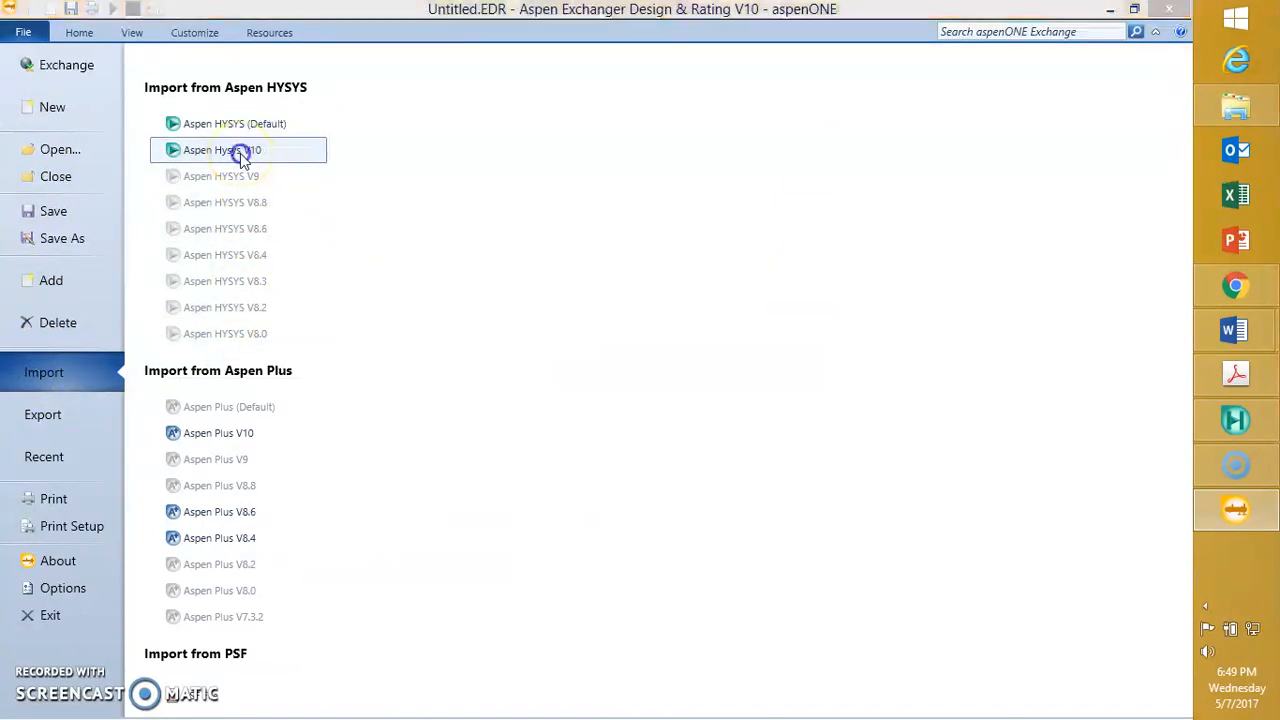
click(92, 142)
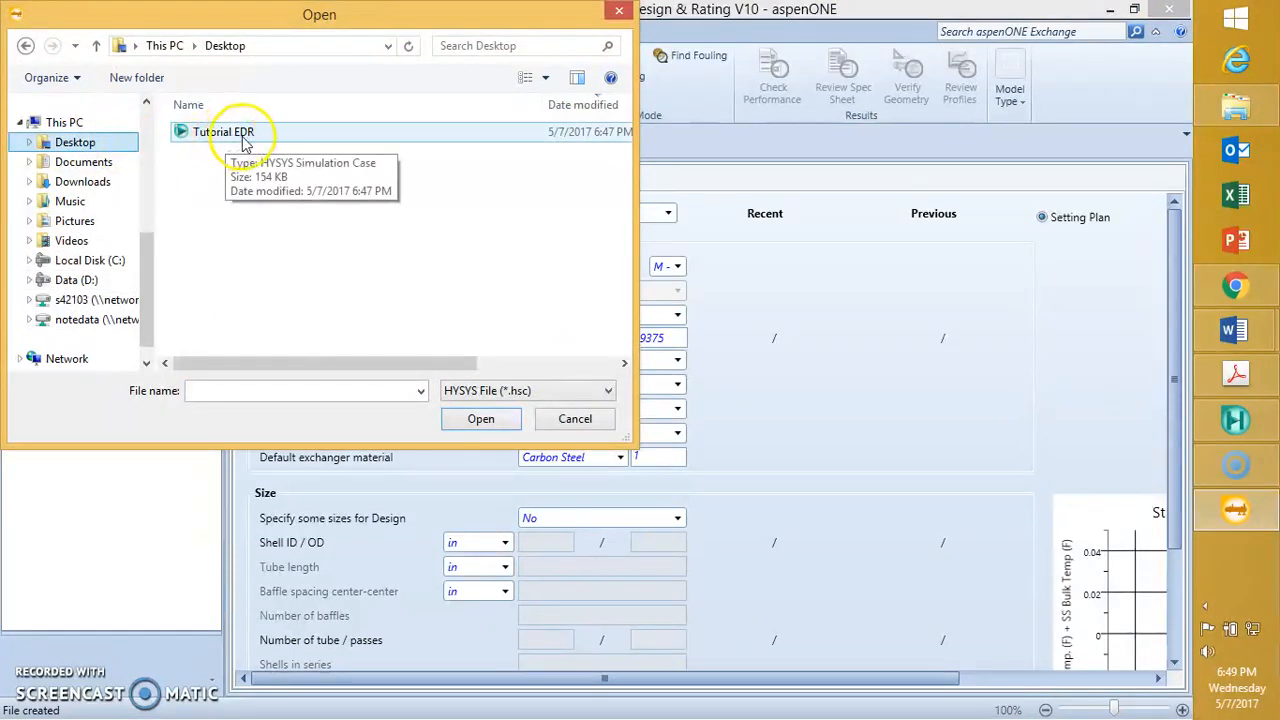
click(228, 137)
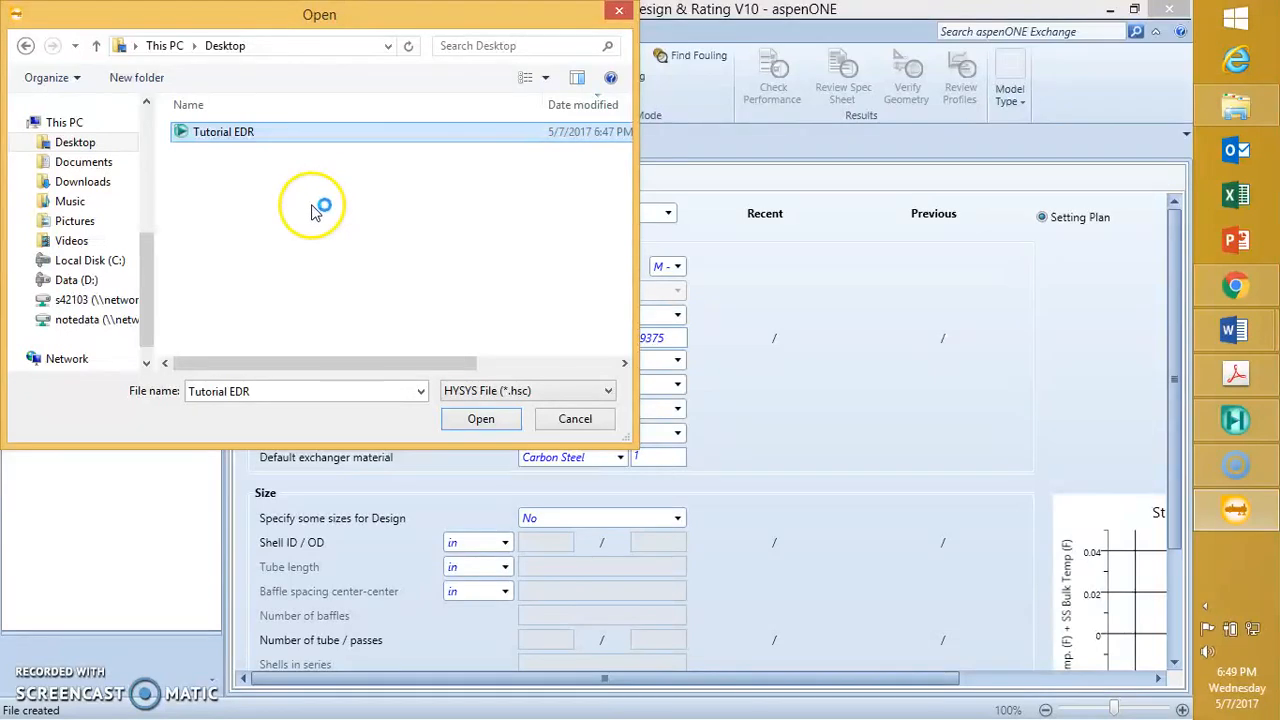
click(480, 426)
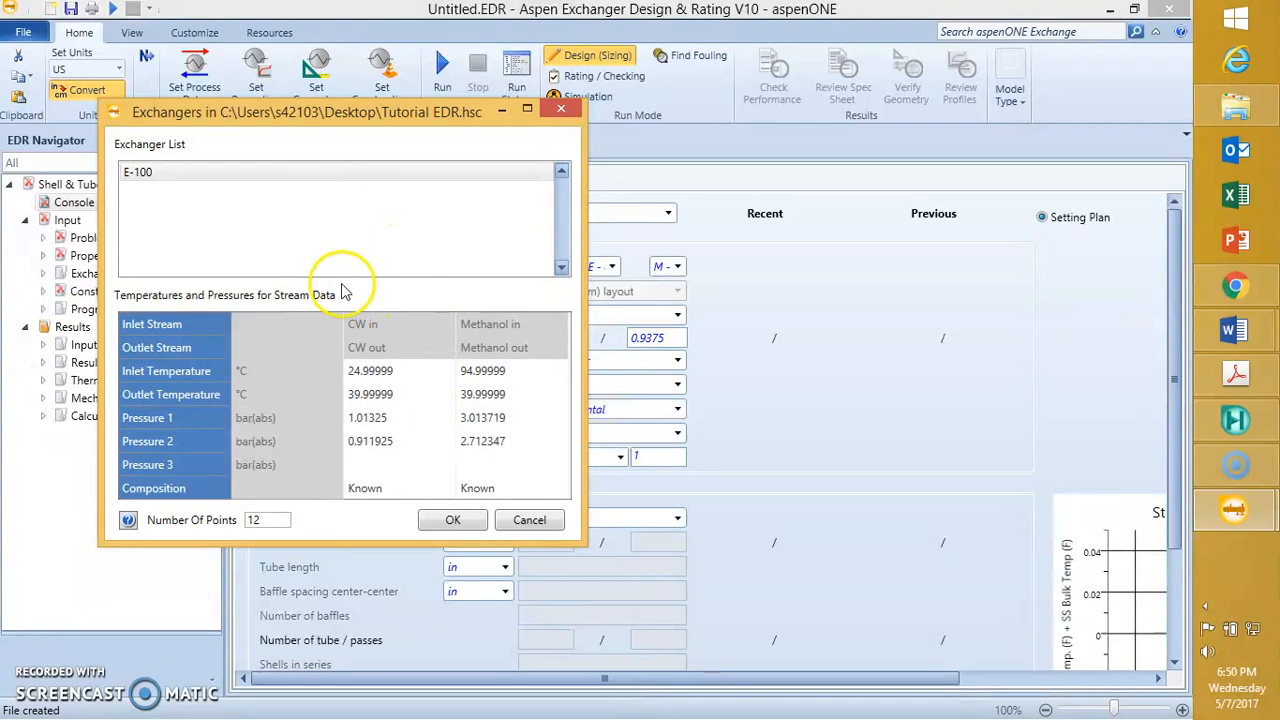
click(462, 521)
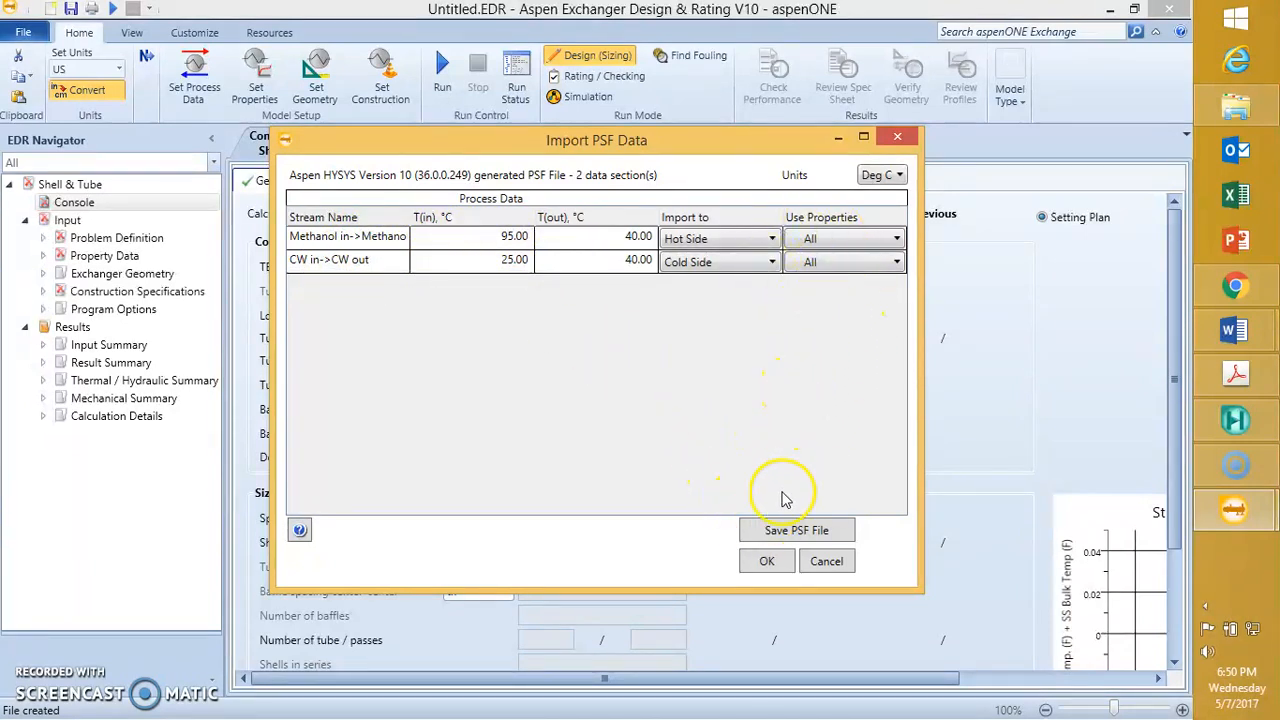
click(767, 561)
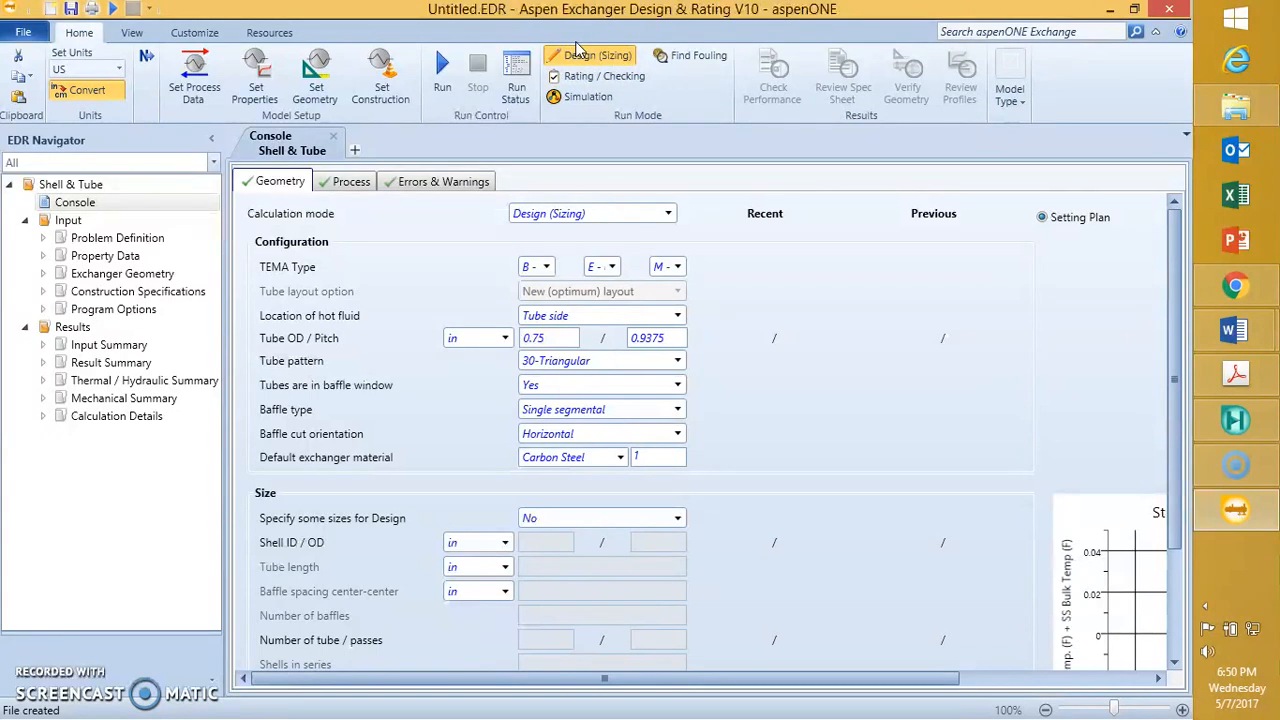
- Switch the calculation mode of the shell and tube case to Rating / Checking
click(610, 80)
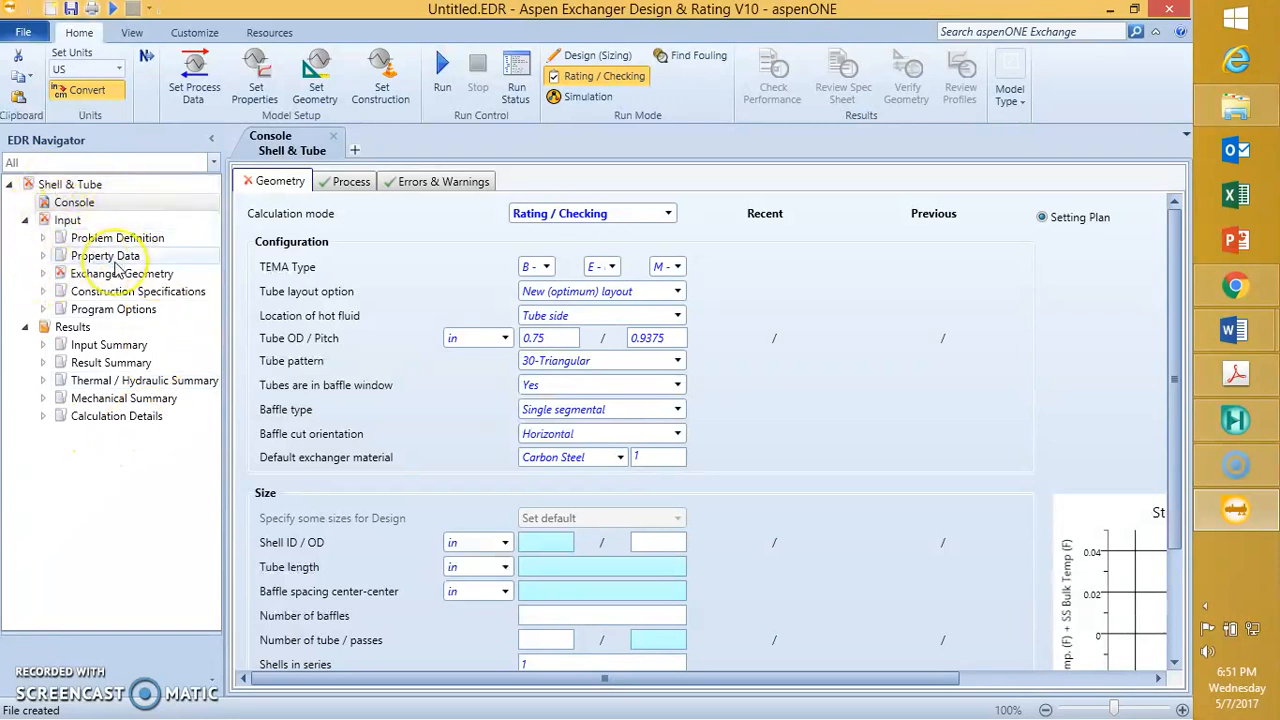
click(68, 220)
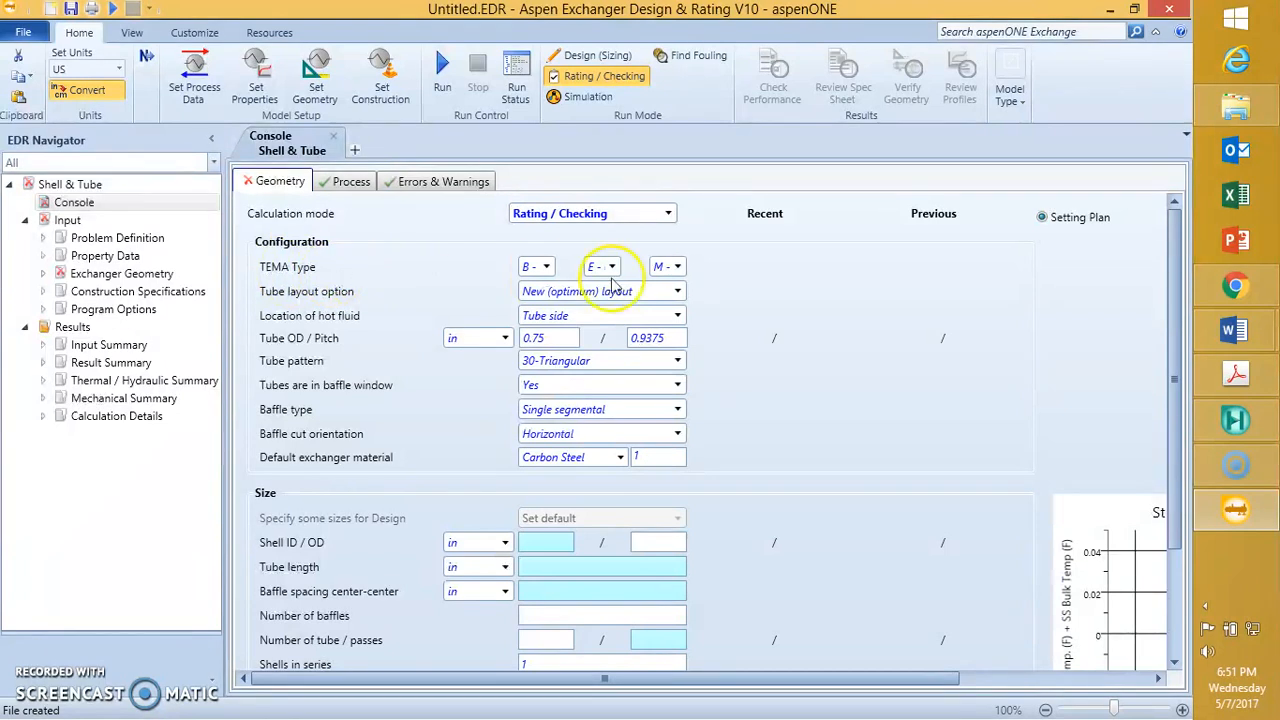
- Look up the heat exchanger TEMA type in the Word design document and return to the exchanger case
mouse_move(1210, 335)
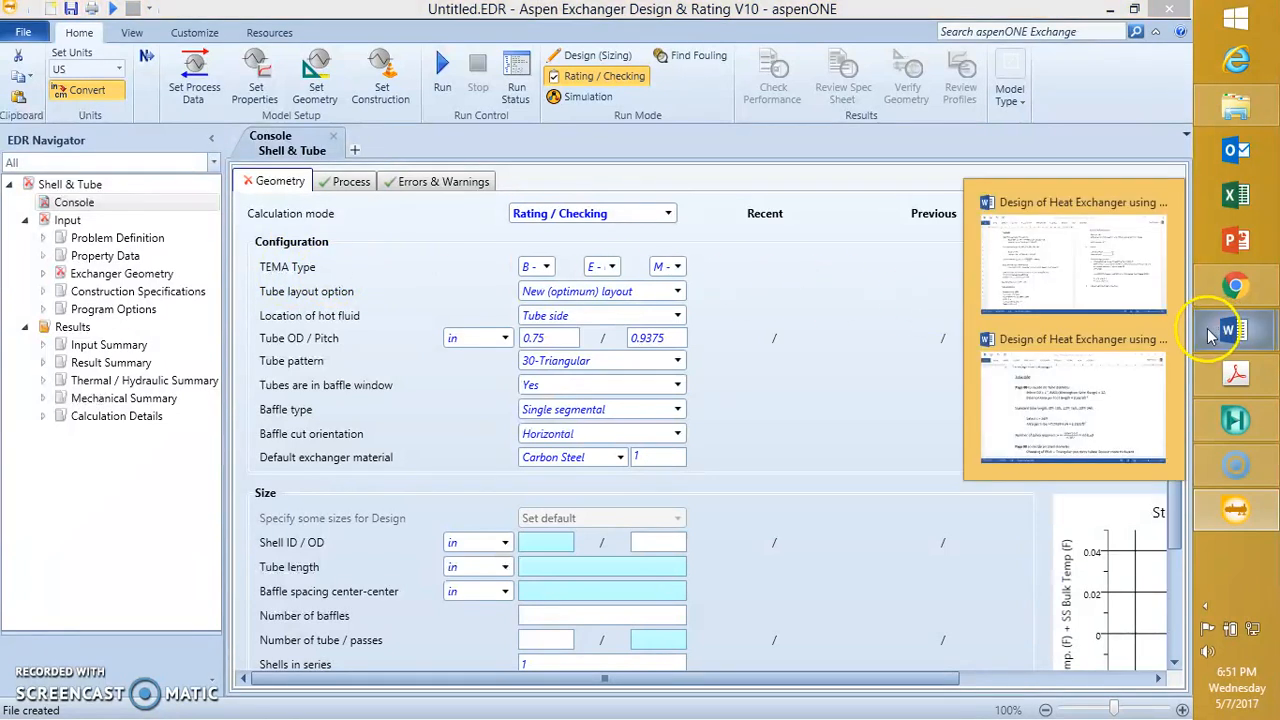
click(1131, 386)
click(723, 414)
scroll(720, 407, down, 3)
scroll(720, 407, down, 3)
click(511, 358)
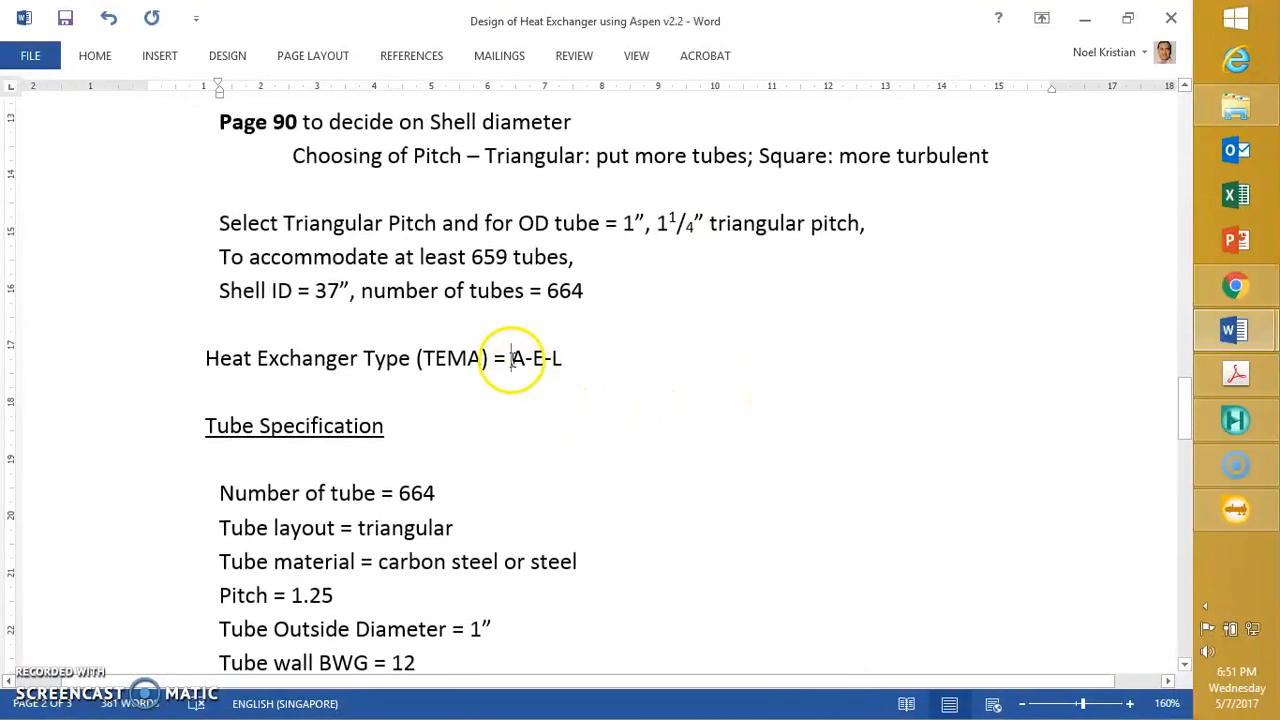
drag(511, 358, 560, 359)
click(652, 386)
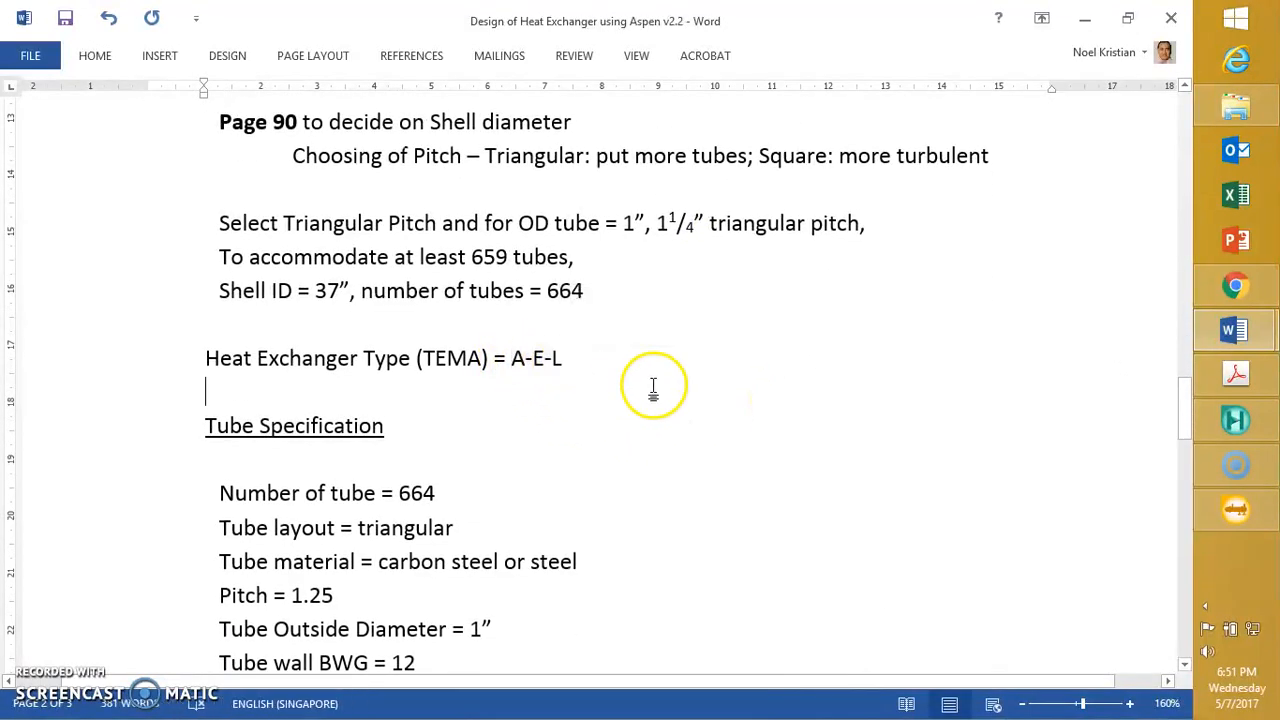
key(alt+Tab)
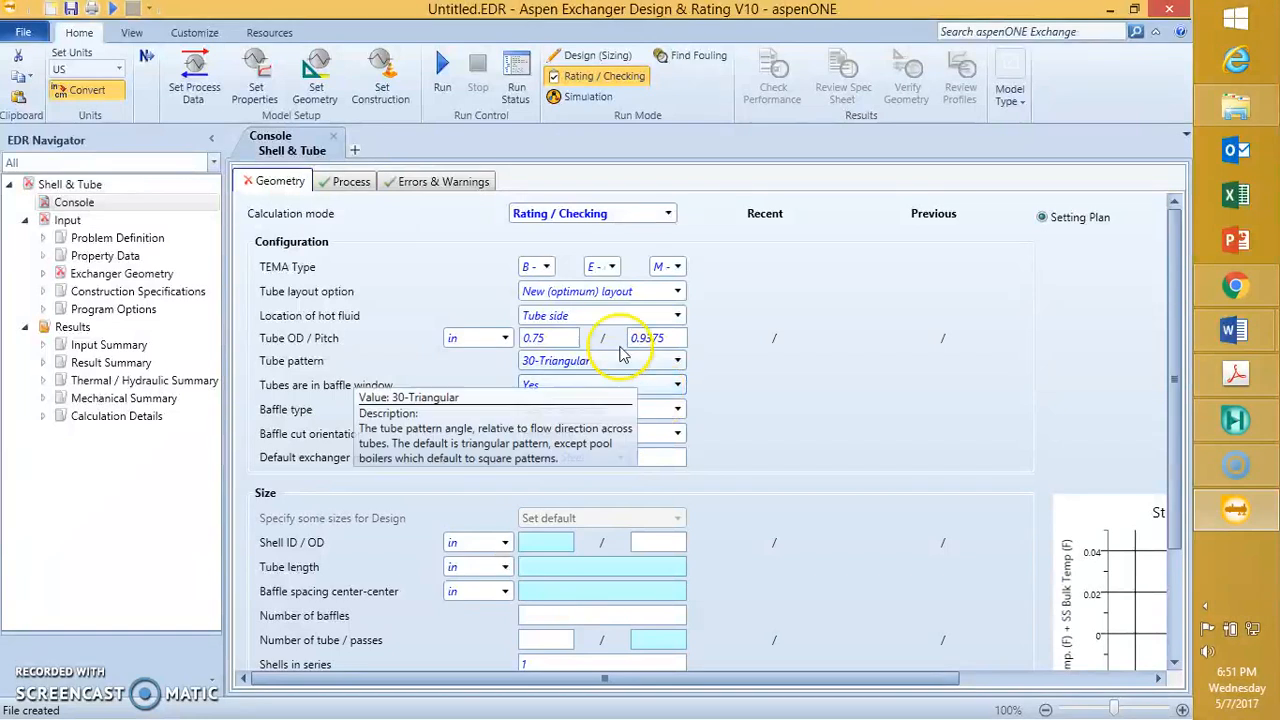
- Set the exchanger's TEMA type to A-E-L, with a one pass shell and a removable channel with flat cover at the rear
click(549, 270)
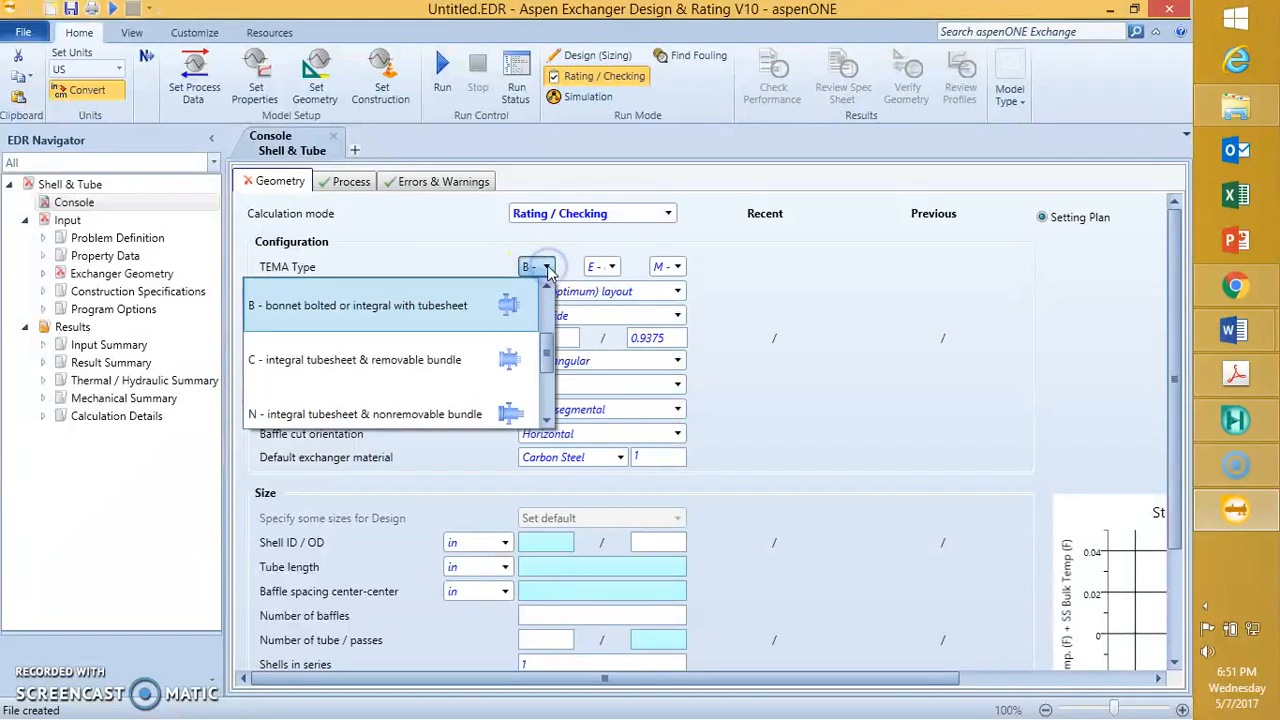
scroll(555, 305, up, 1)
click(466, 359)
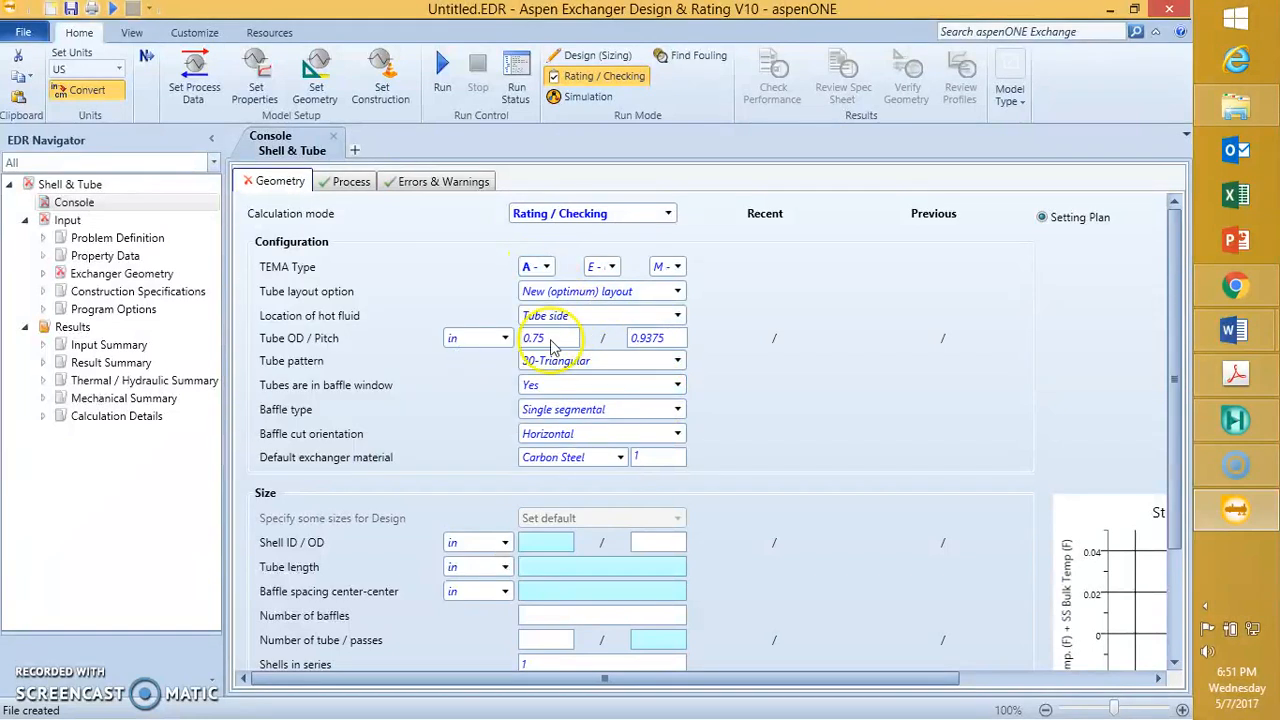
click(613, 267)
scroll(585, 300, up, 1)
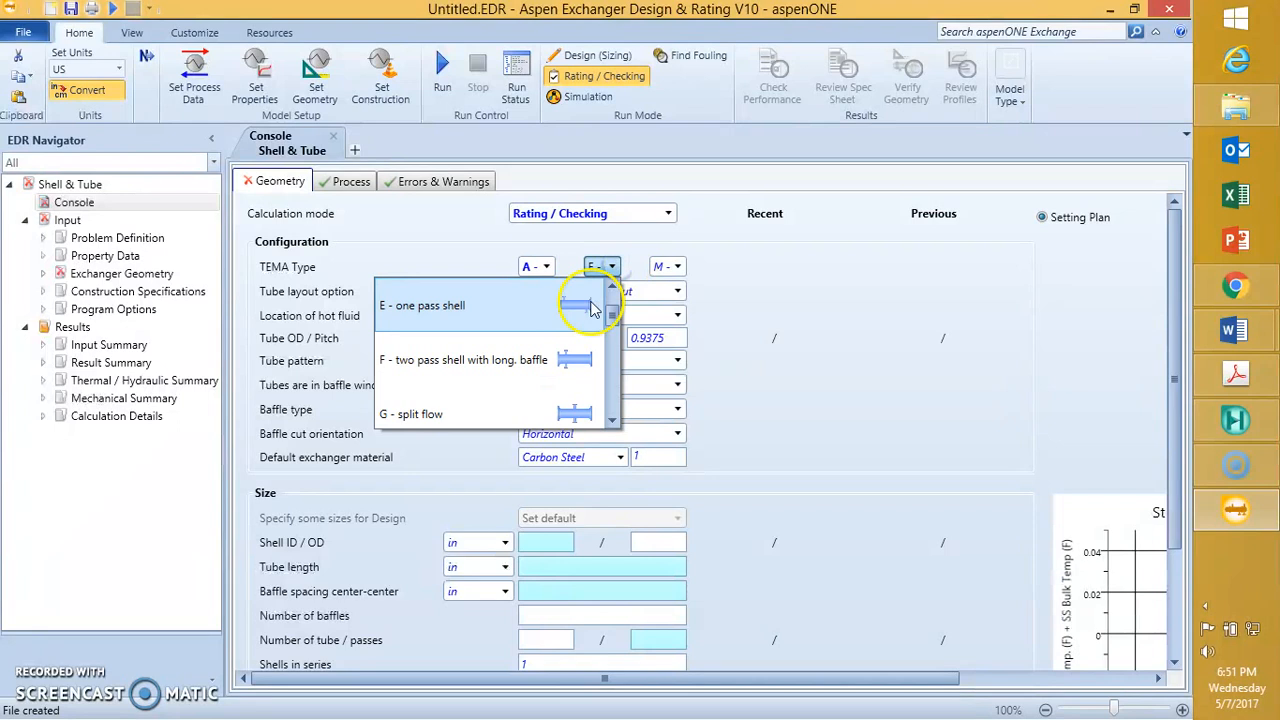
click(538, 306)
click(676, 267)
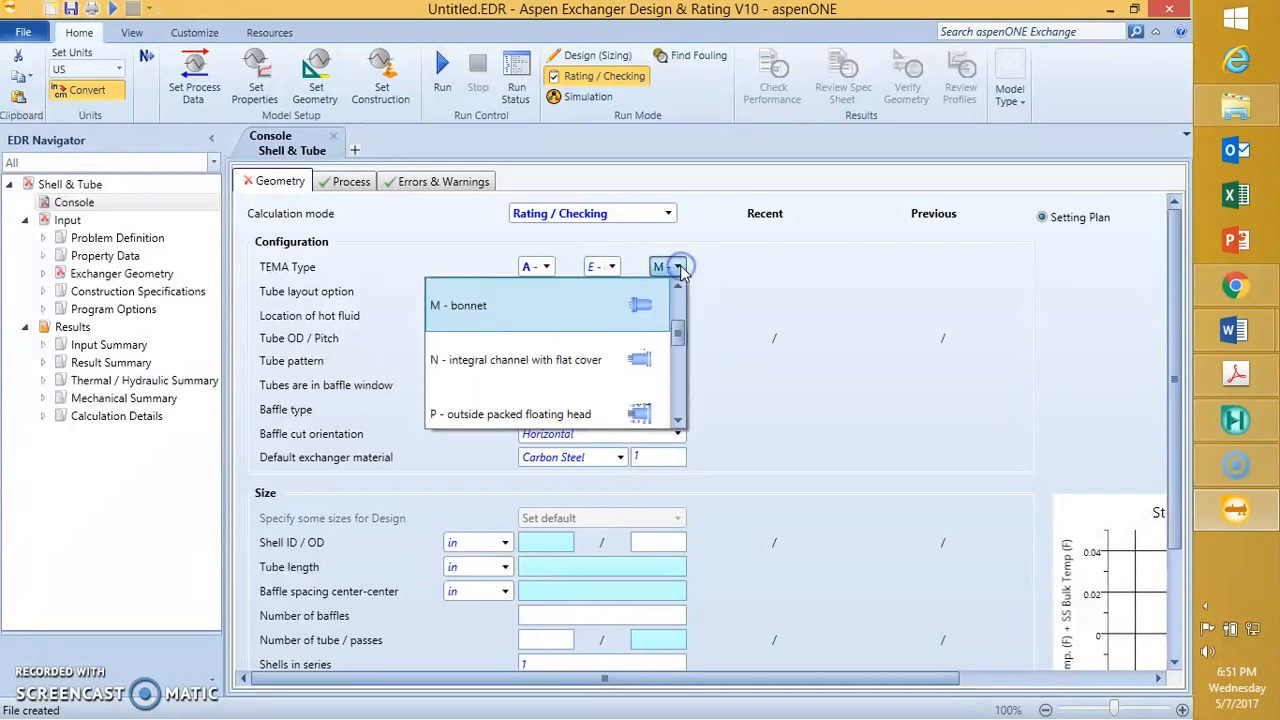
scroll(680, 341, up, 1)
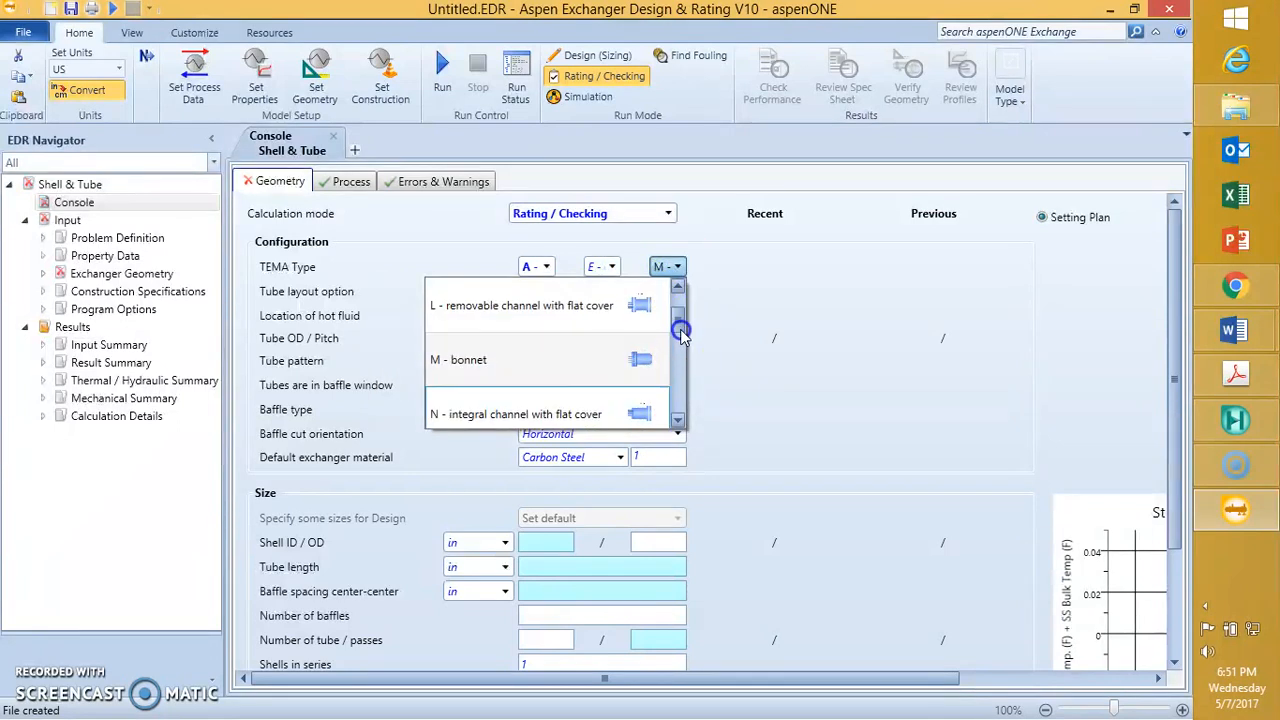
click(609, 322)
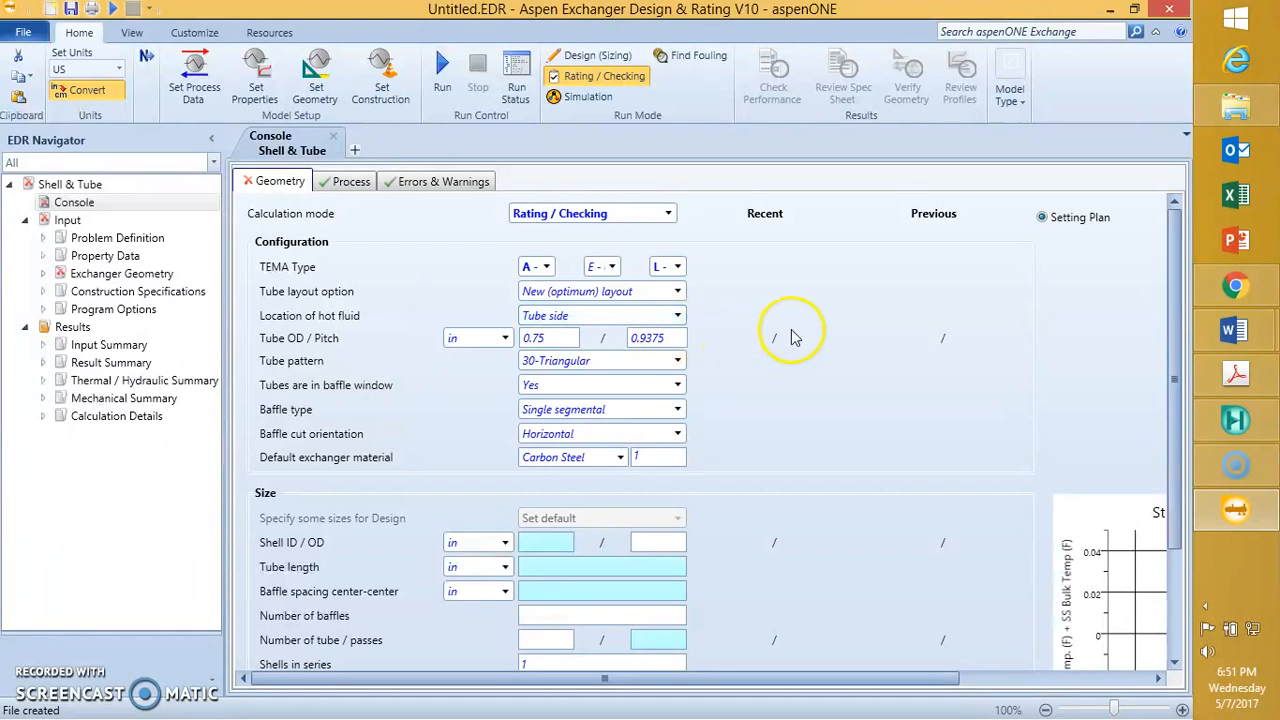
- Set the tube layout option to Use existing layout and the location of hot fluid to Shell side
click(678, 292)
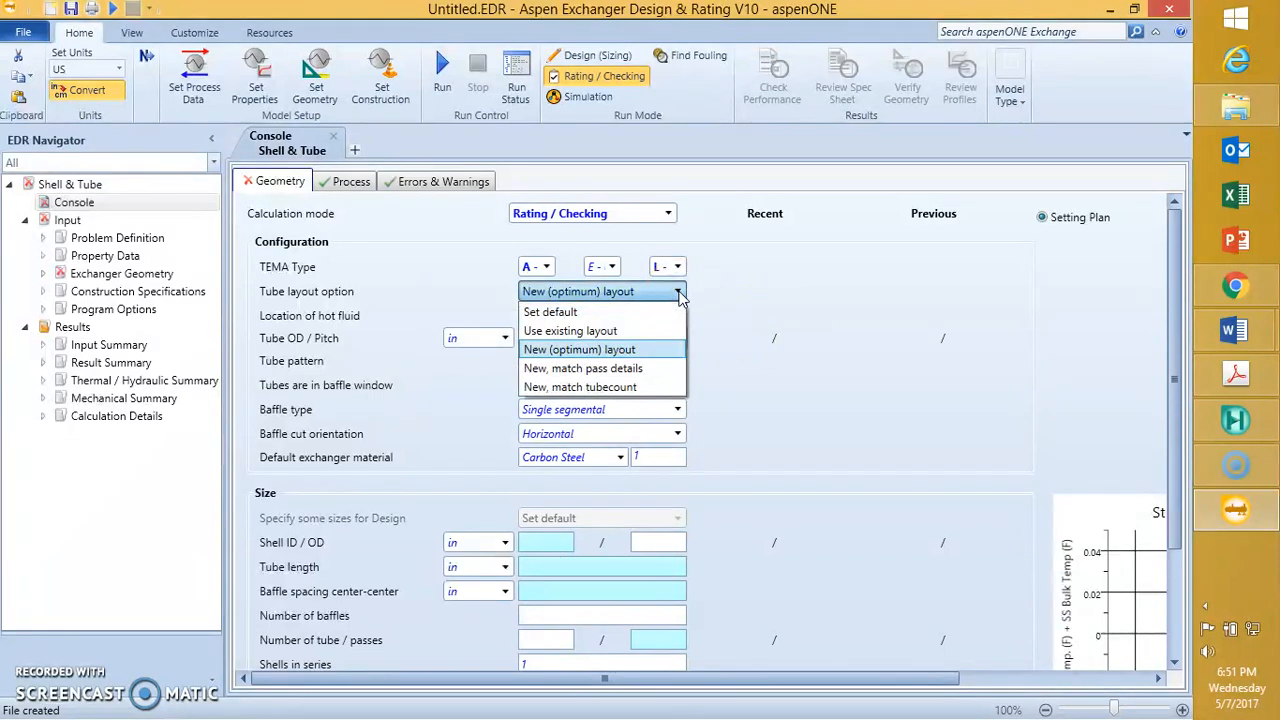
click(662, 331)
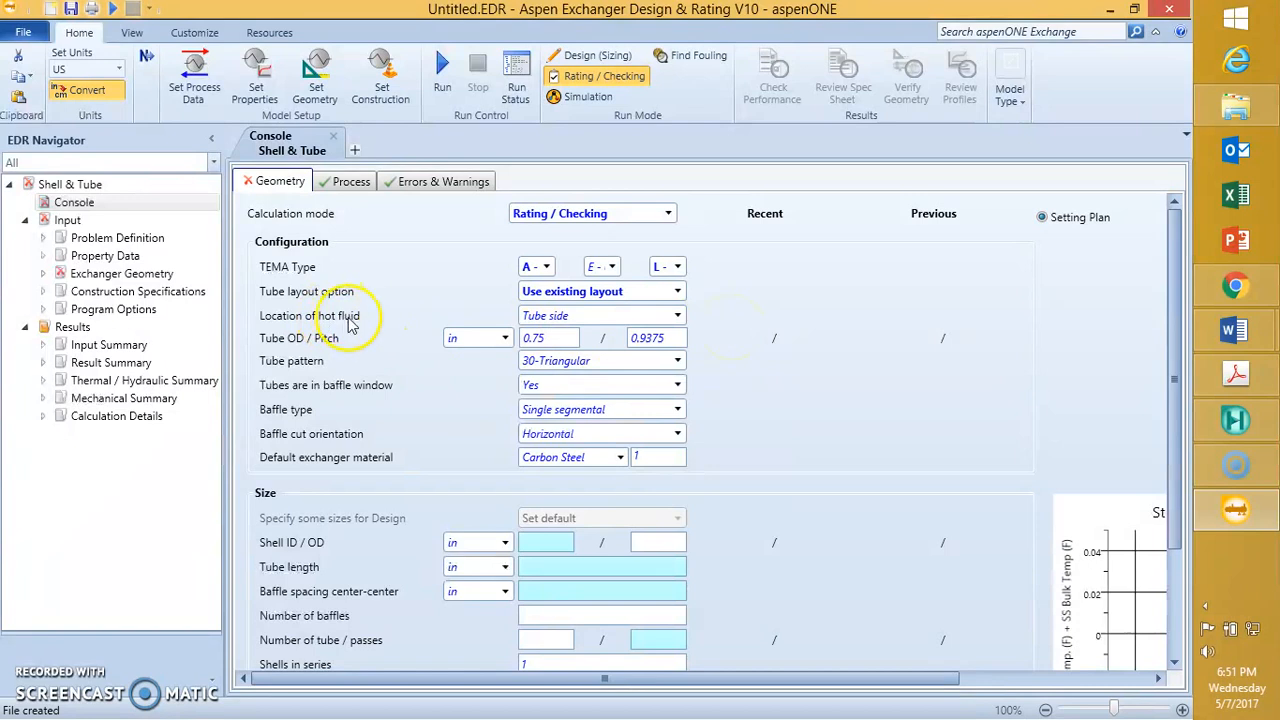
click(667, 317)
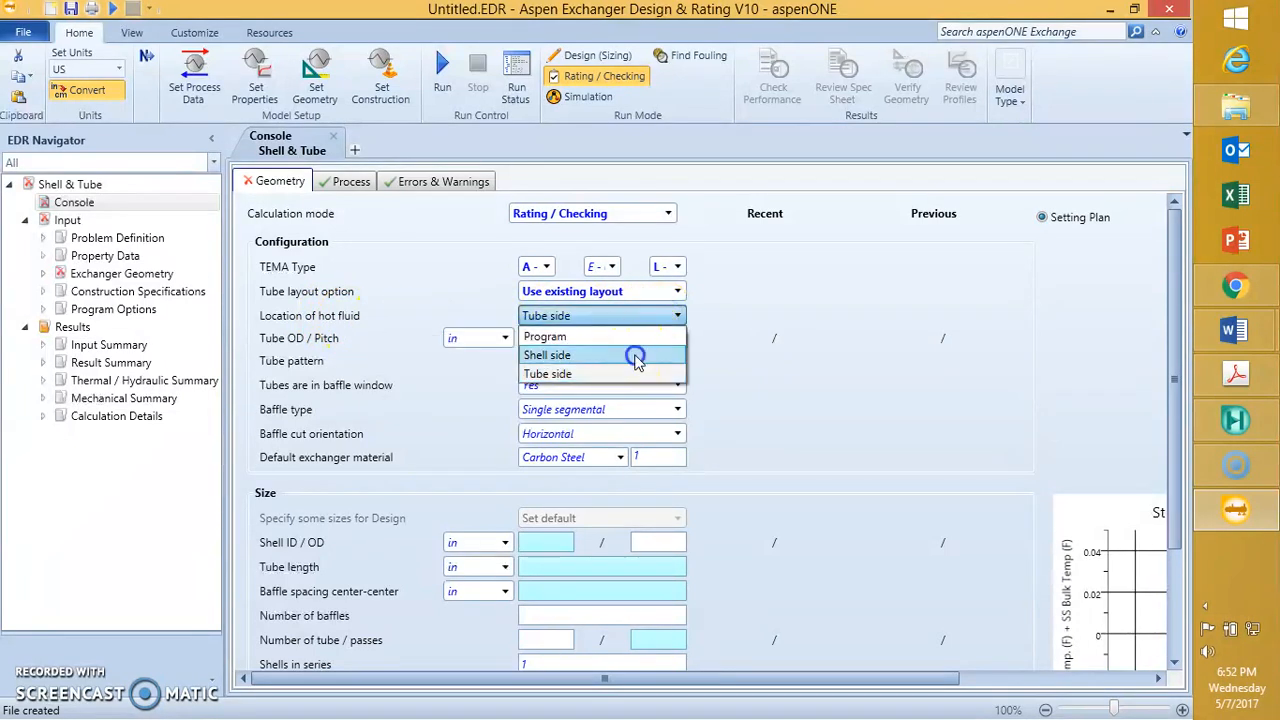
click(636, 357)
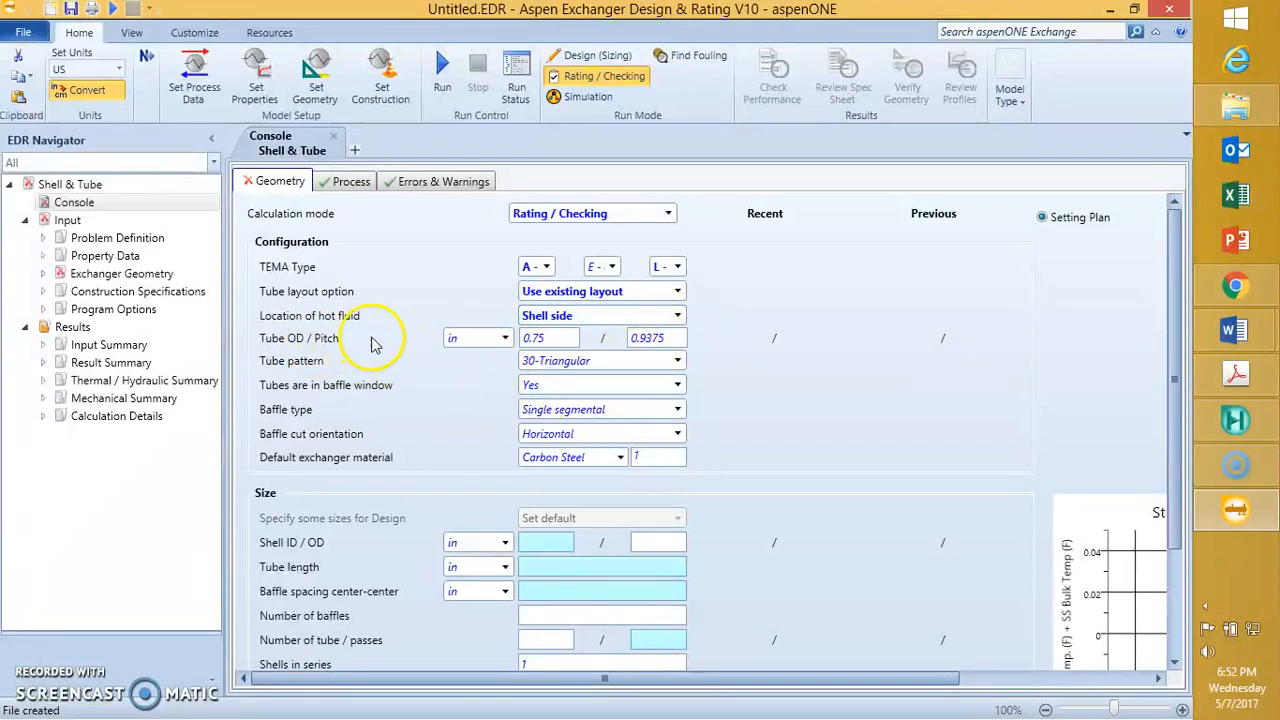
- Look up the tube outside diameter in the Word design document and set the exchanger's tube OD to 1 in
key(alt+Tab)
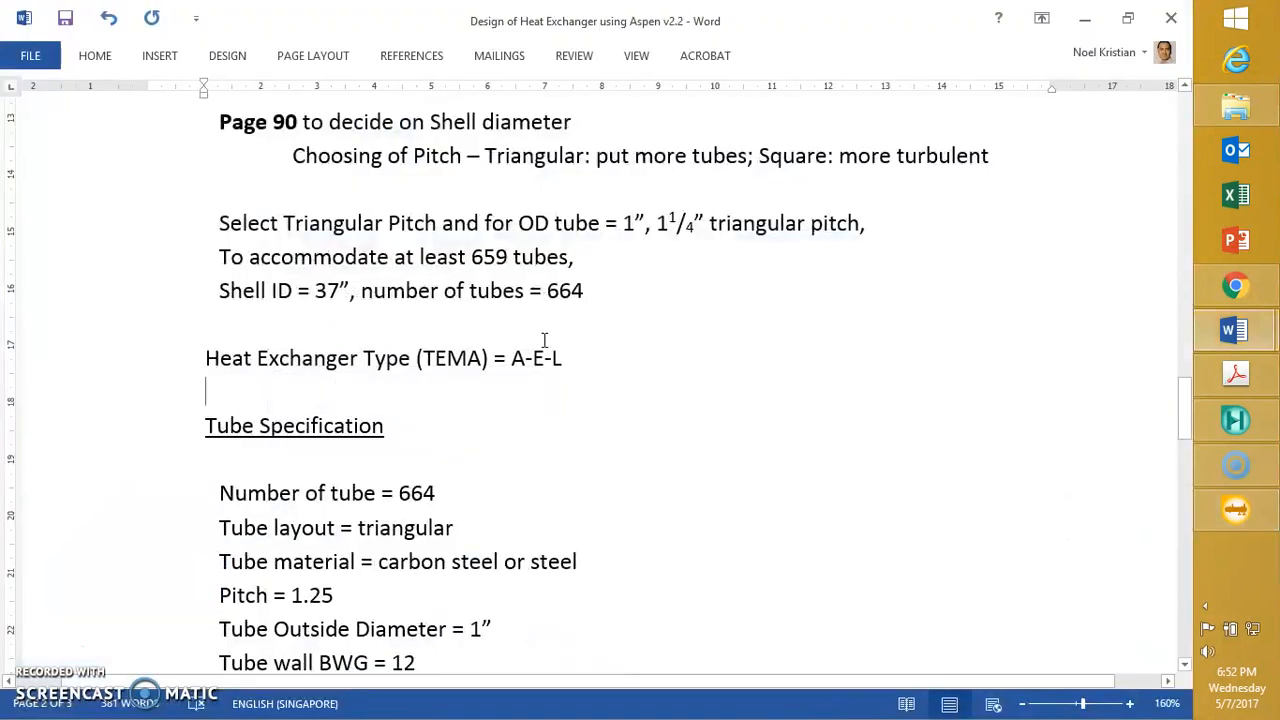
scroll(433, 488, down, 3)
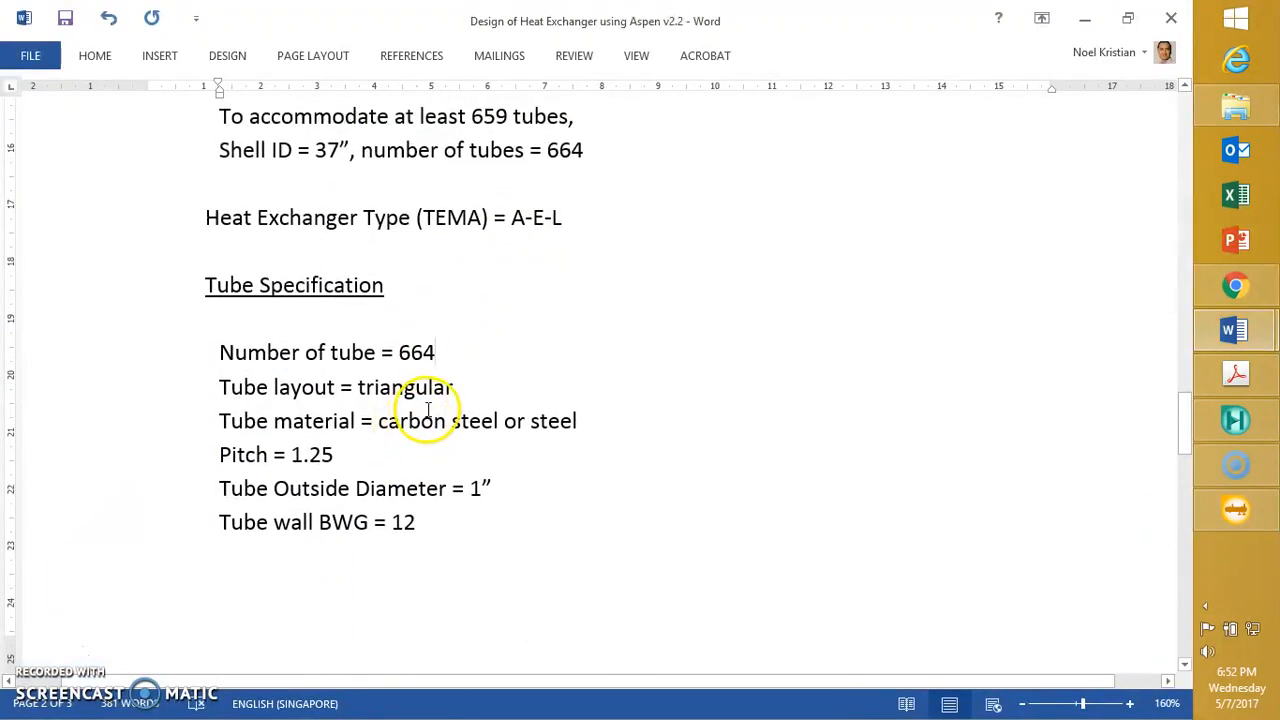
click(521, 492)
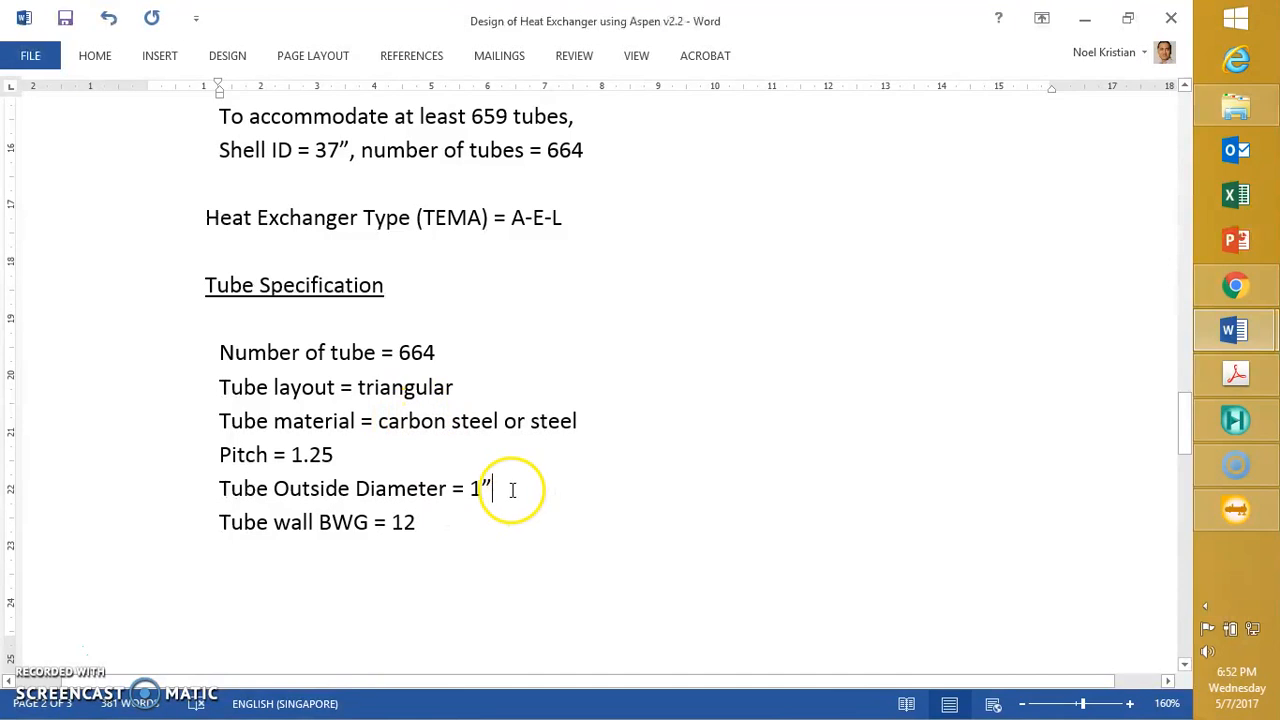
key(alt+Tab)
click(525, 338)
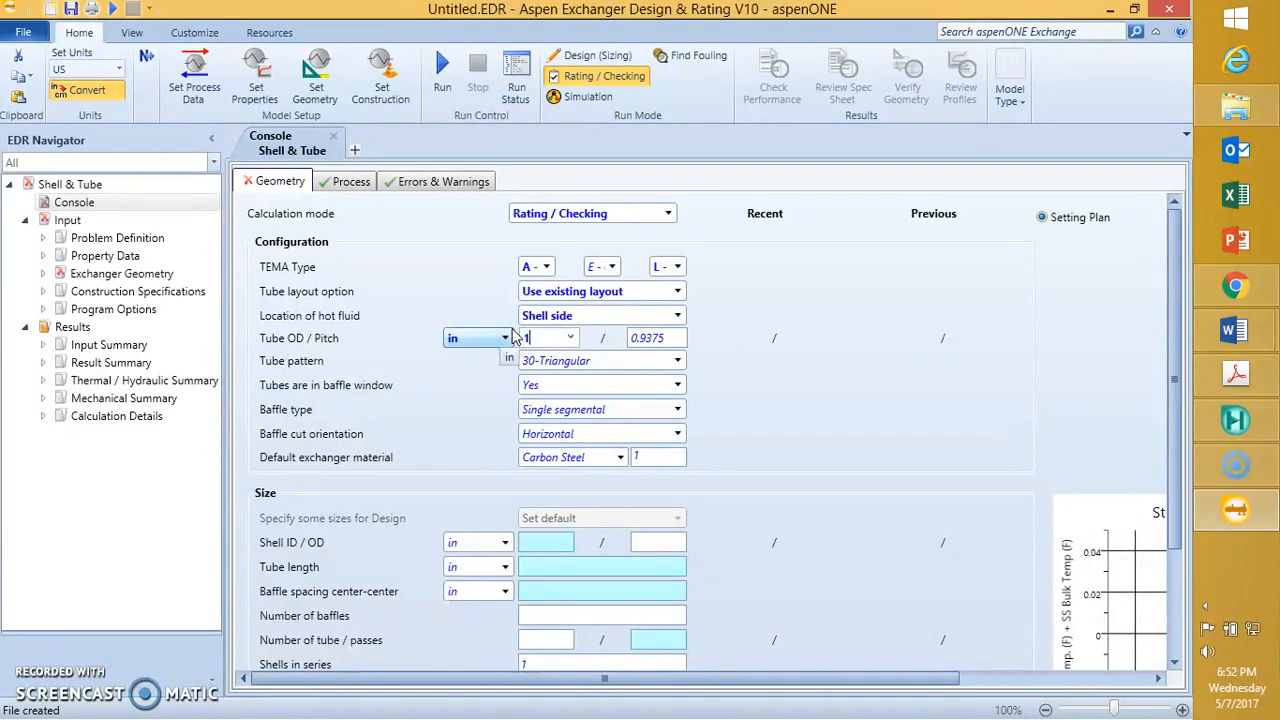
text(1)
click(726, 407)
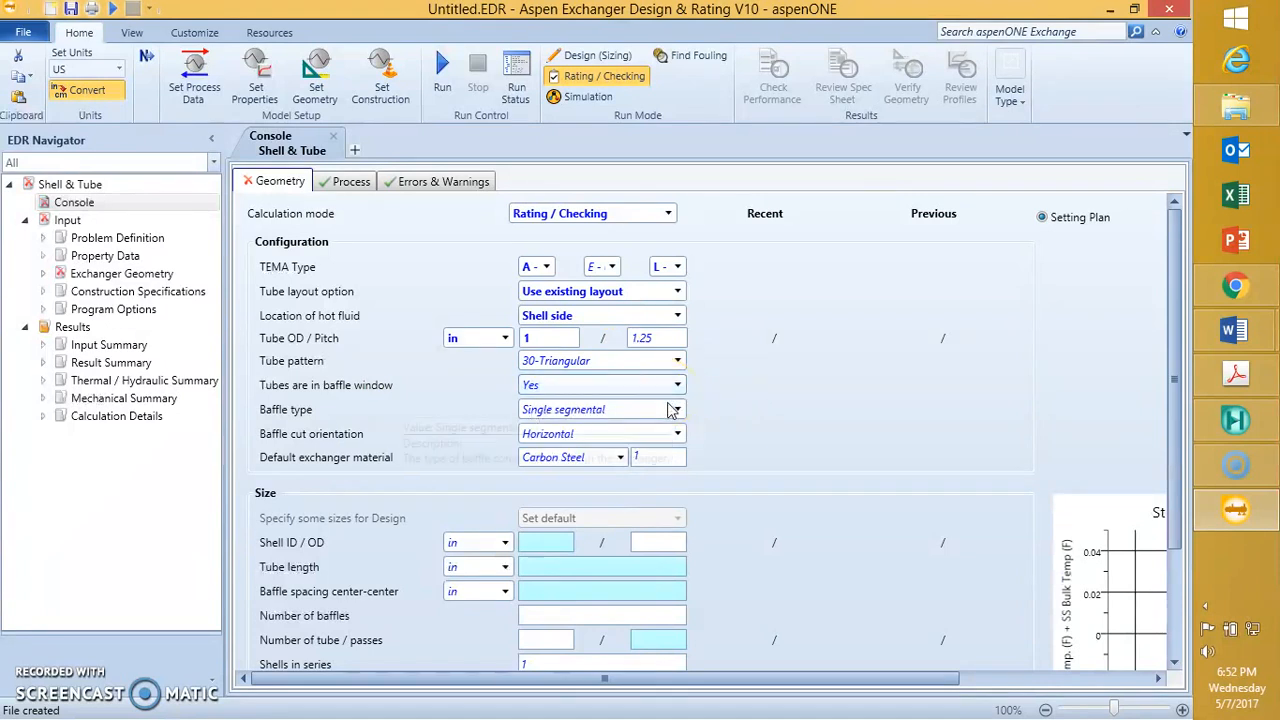
click(668, 440)
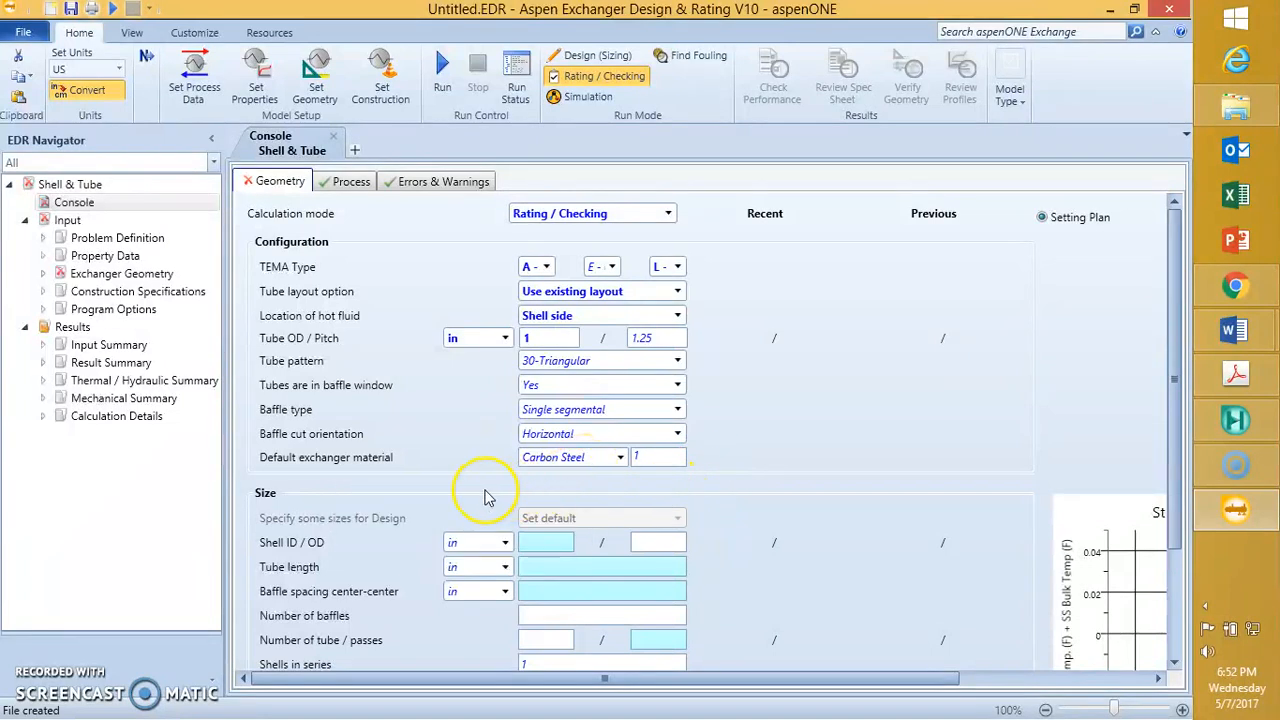
click(138, 280)
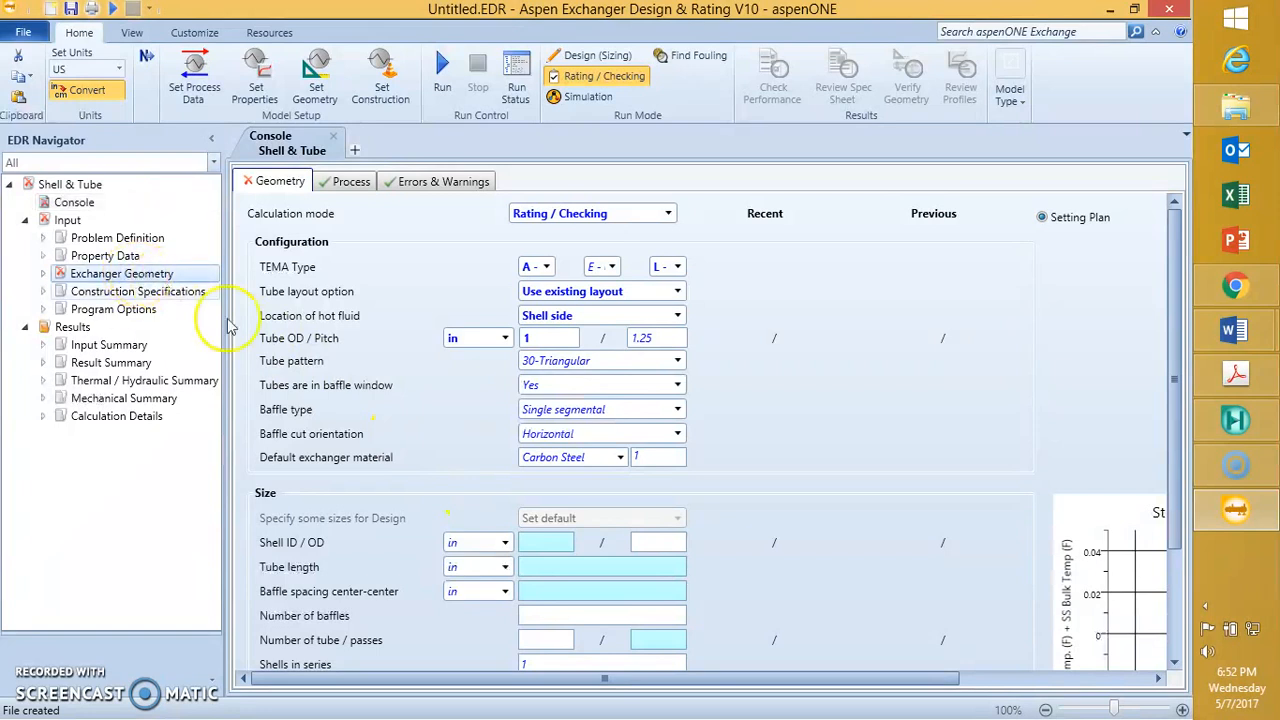
scroll(448, 460, down, 1)
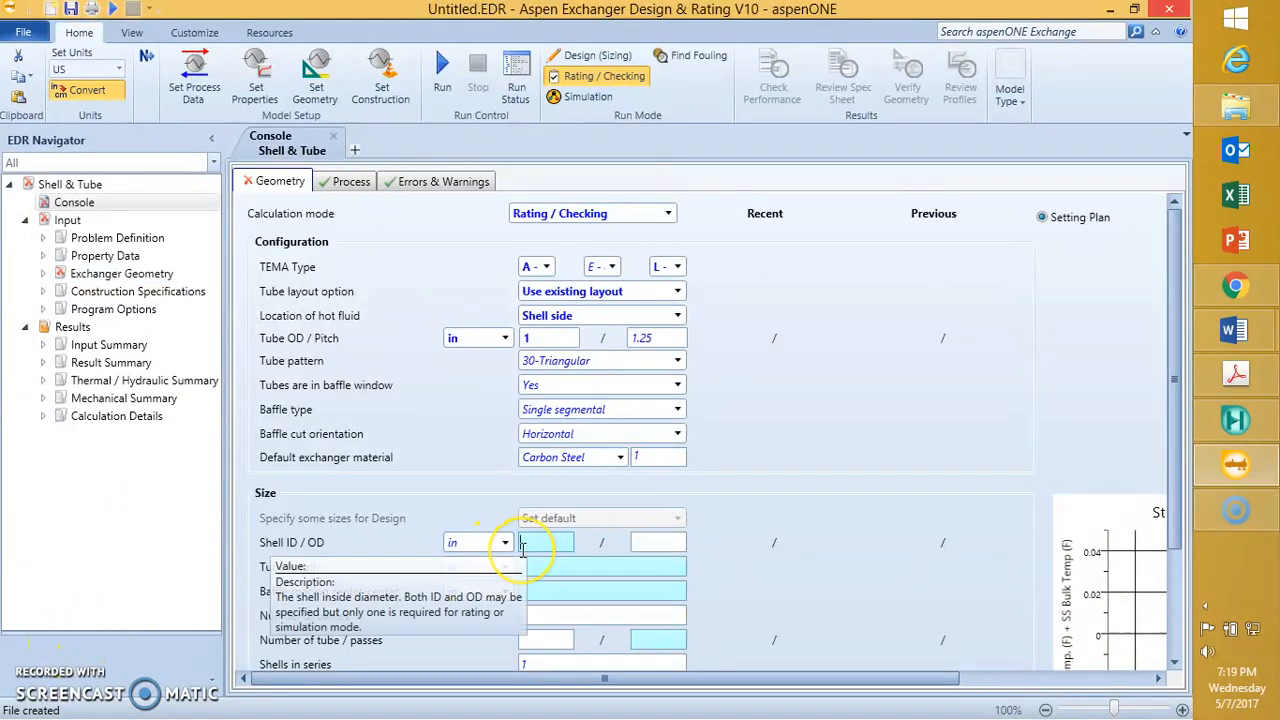
- Look up the shell inside diameter in the Word design document and set the exchanger's shell ID to 37 in
mouse_move(1232, 330)
click(1107, 391)
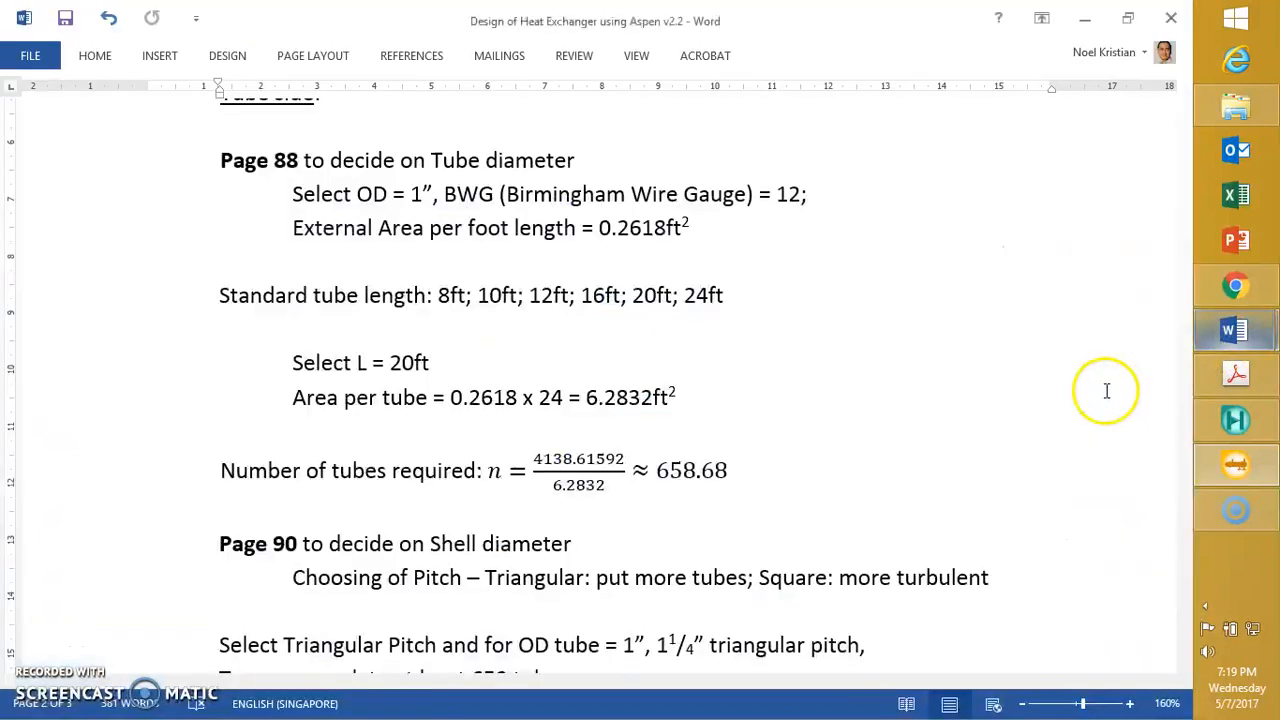
click(699, 538)
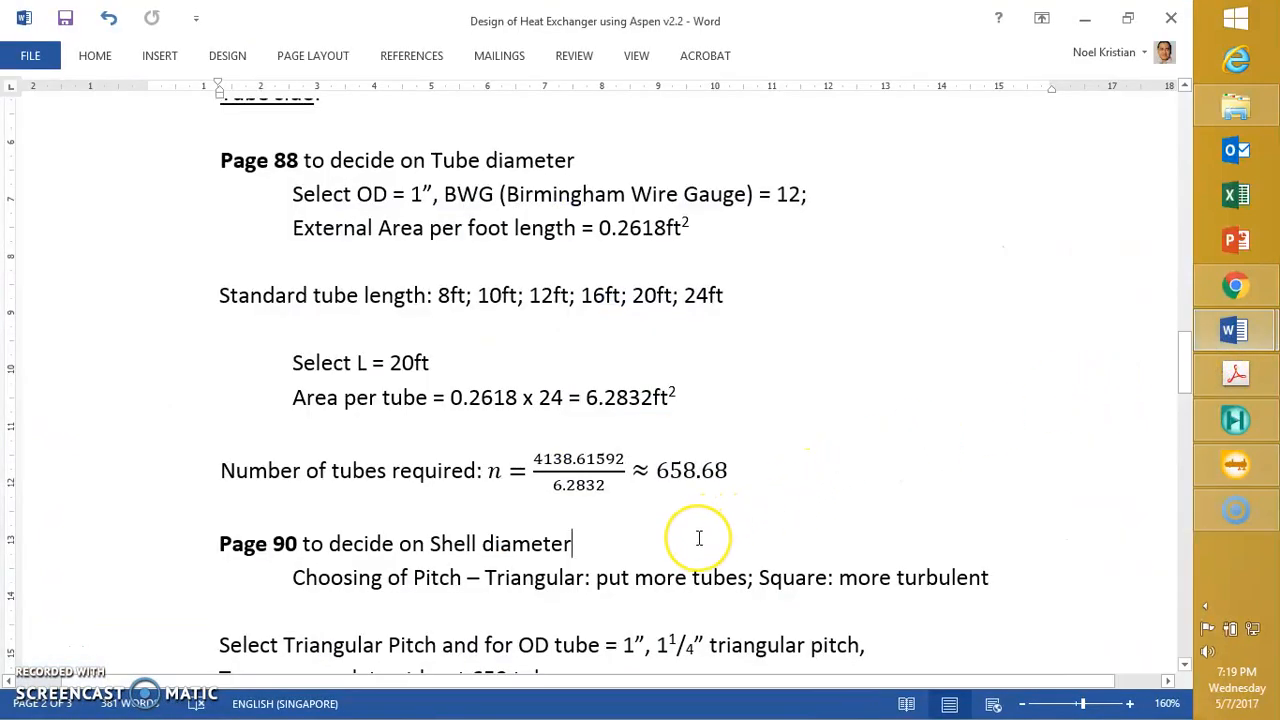
scroll(699, 535, down, 4)
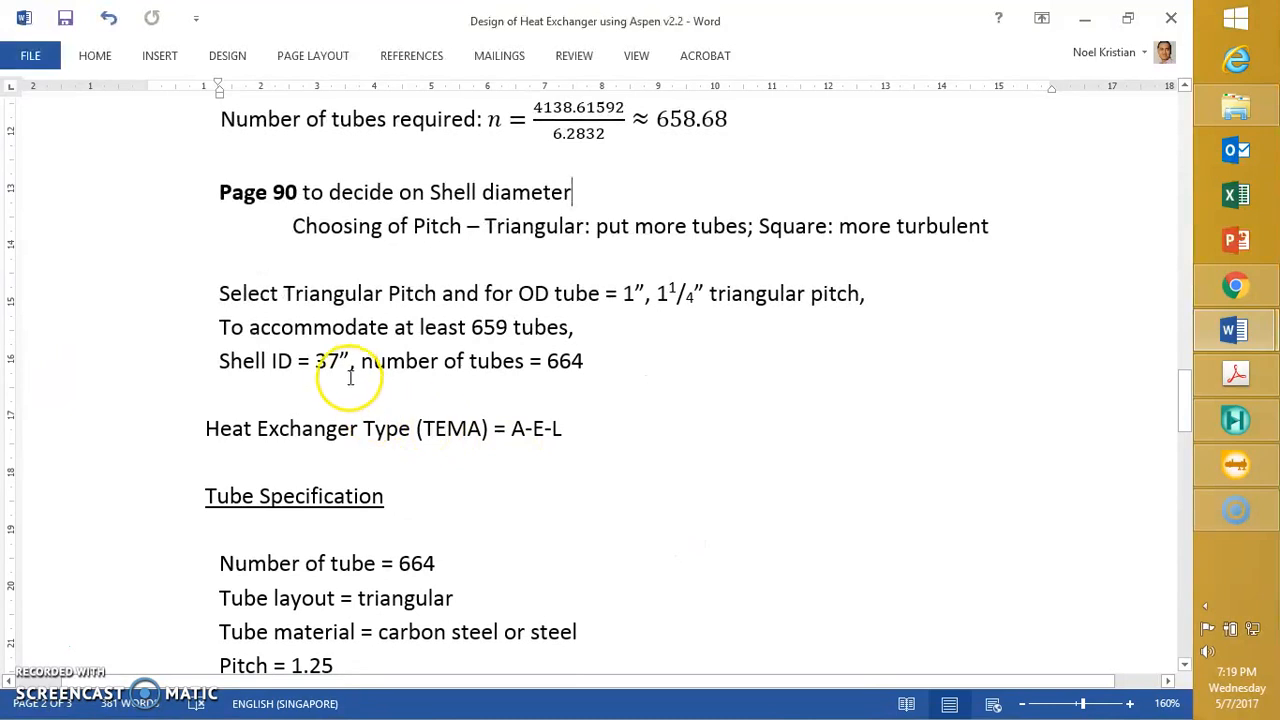
drag(349, 361, 272, 361)
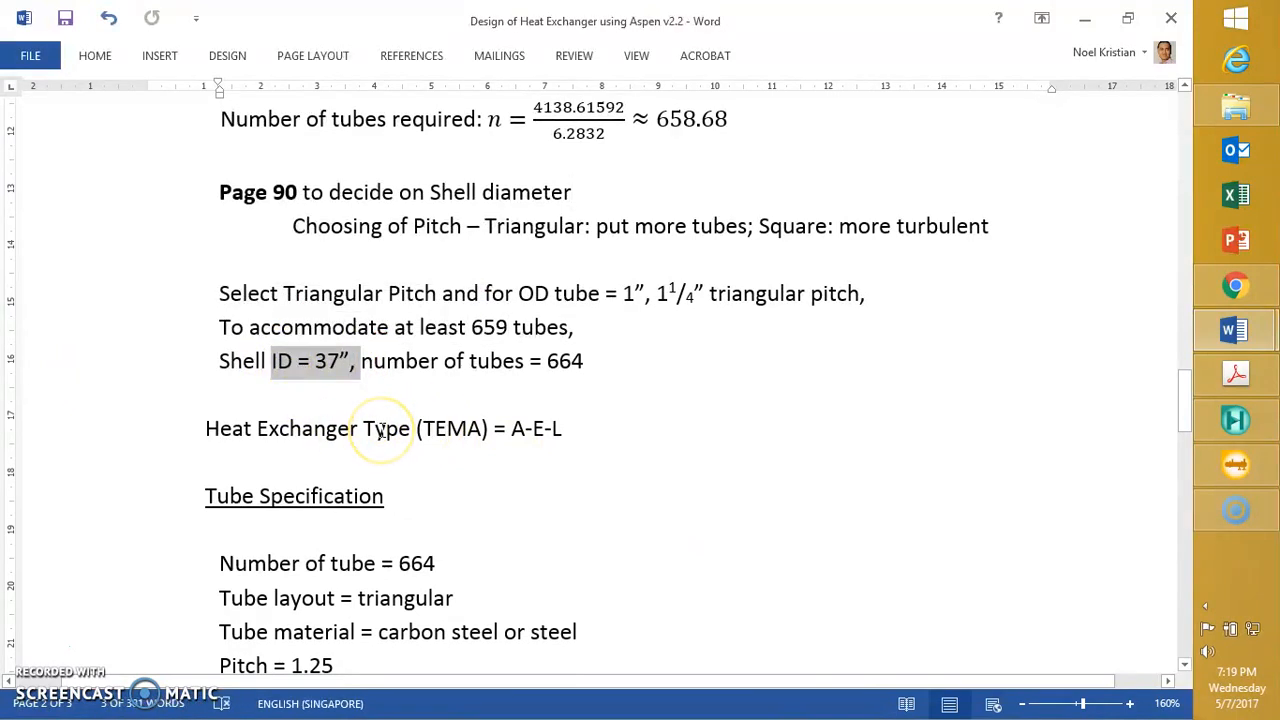
key(alt+Tab)
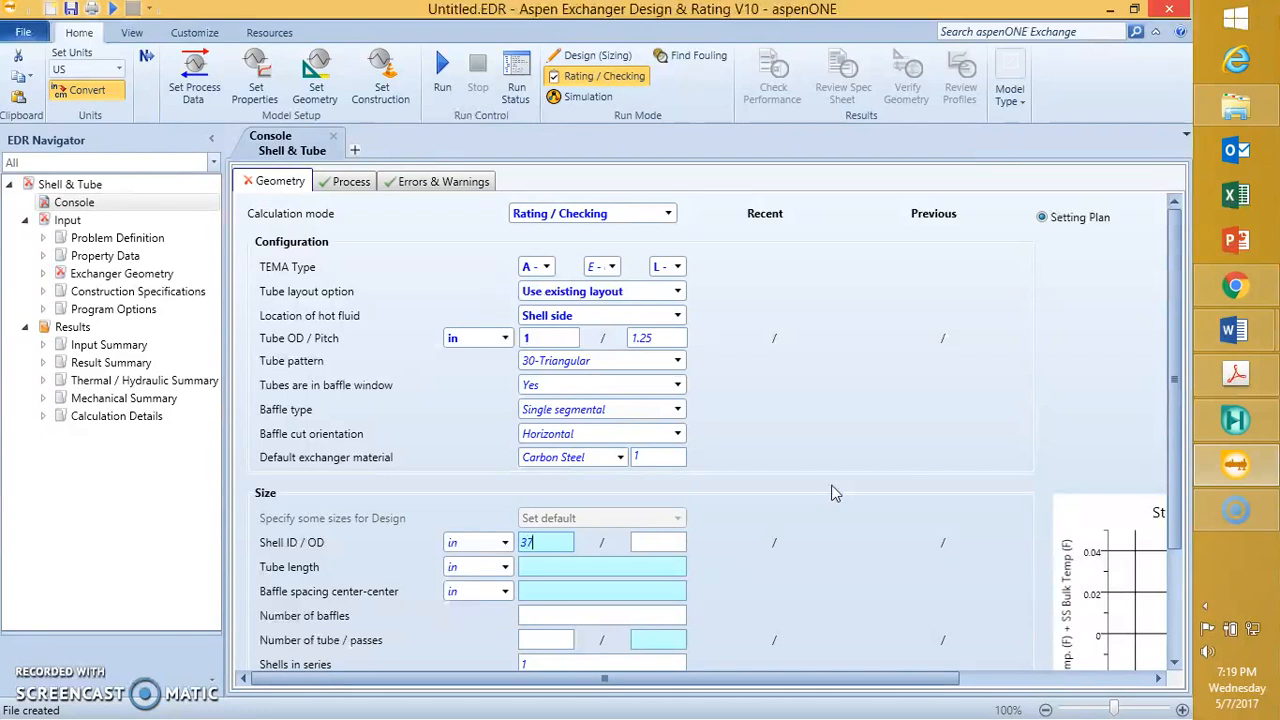
key(Tab)
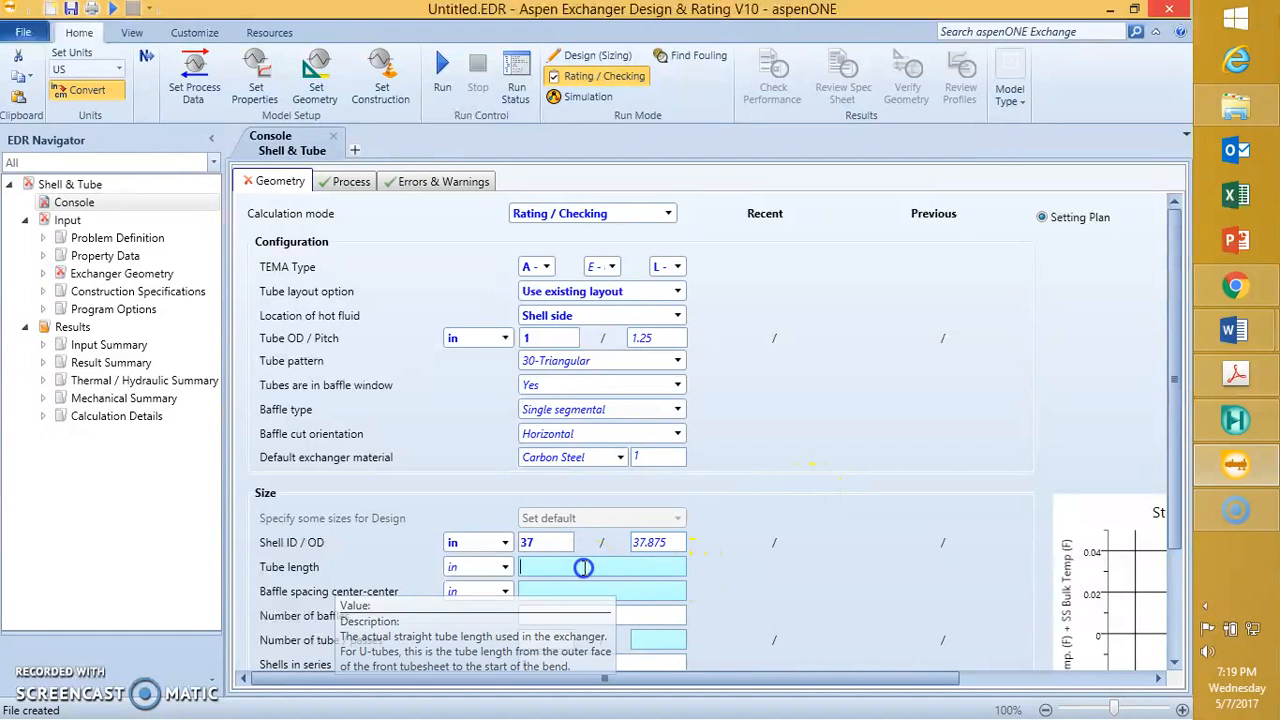
- Look up the selected tube length in the Word design document and set the exchanger's tube length to 20 ft
key(alt+Tab)
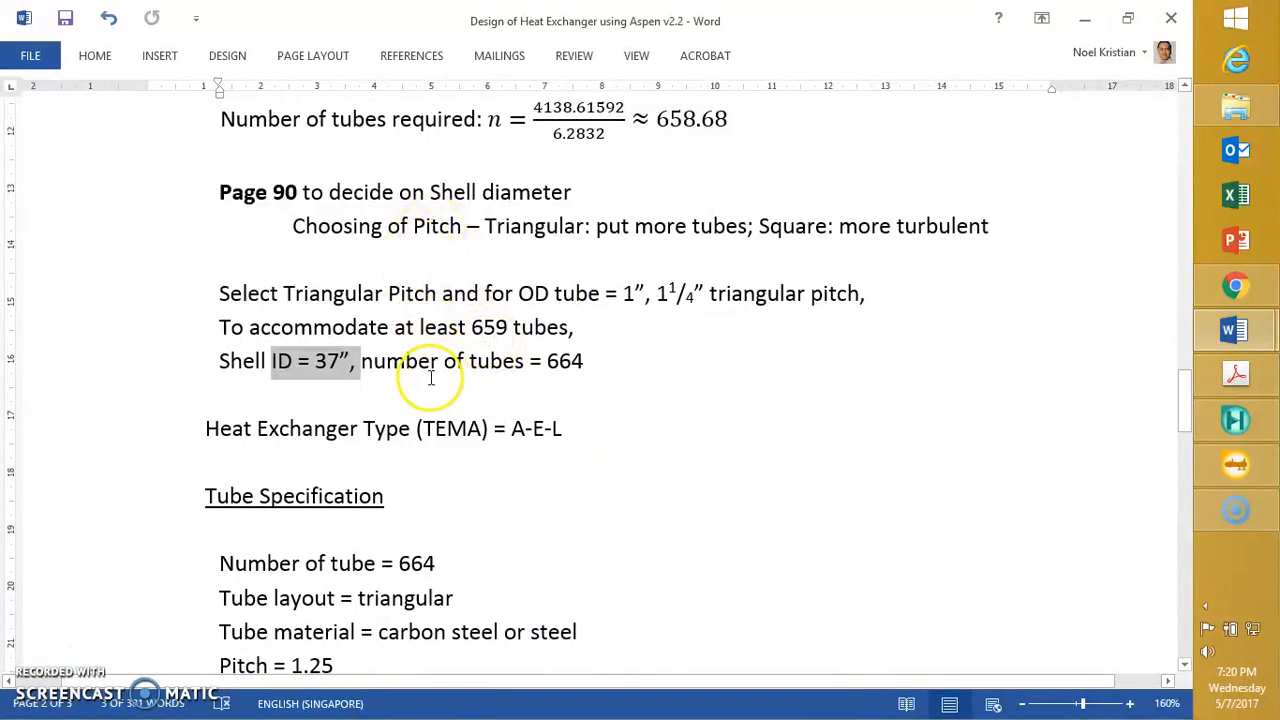
scroll(432, 340, up, 5)
double_click(418, 293)
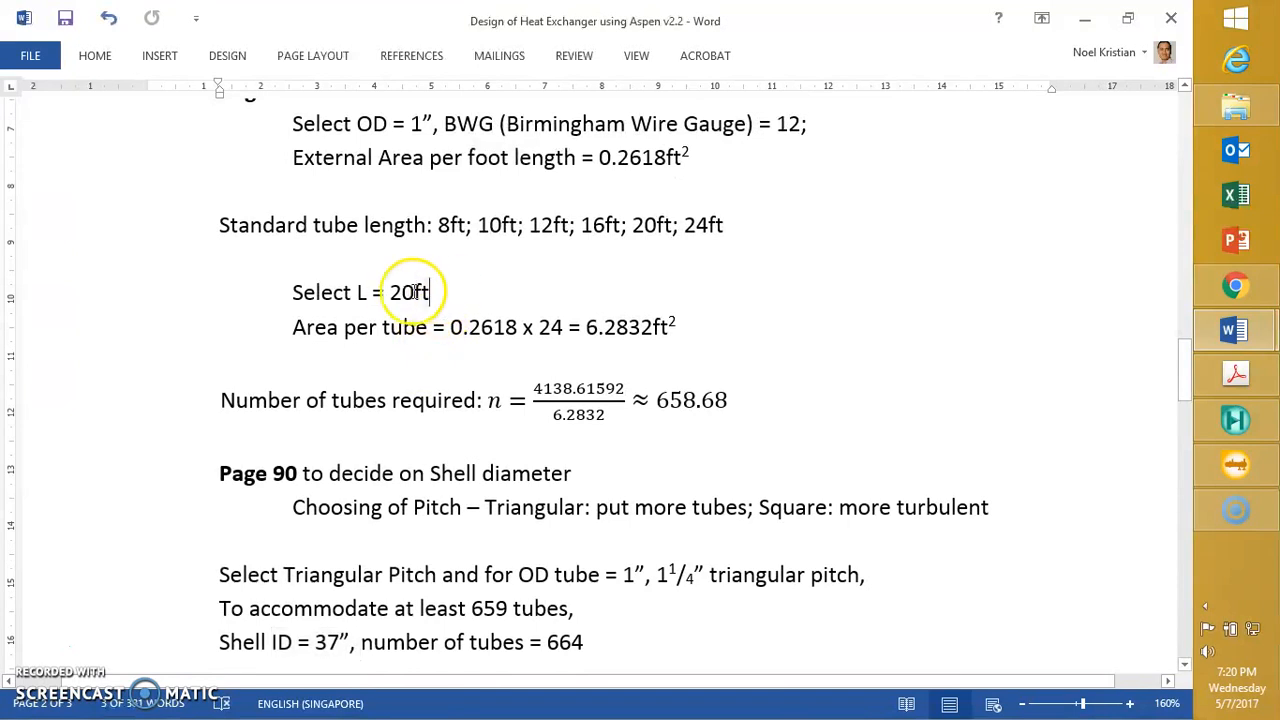
key(alt+Tab)
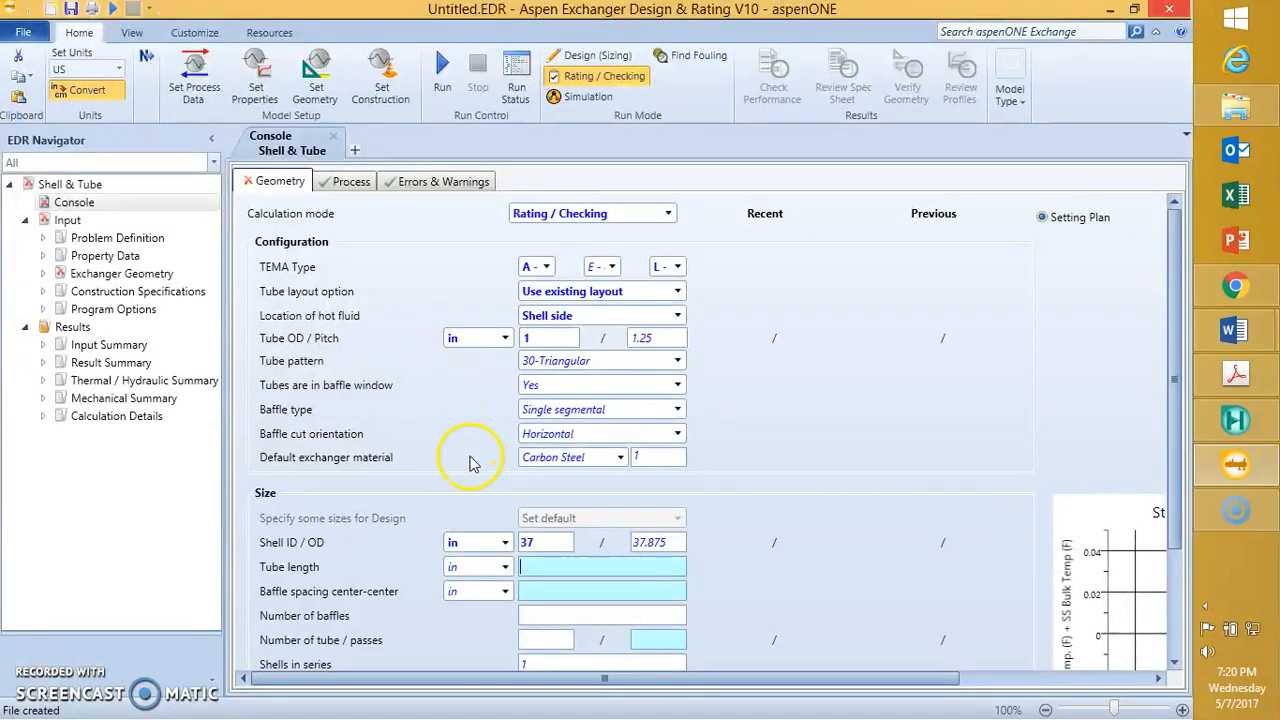
click(504, 567)
scroll(510, 510, up, 2)
click(463, 432)
click(551, 566)
text(2)
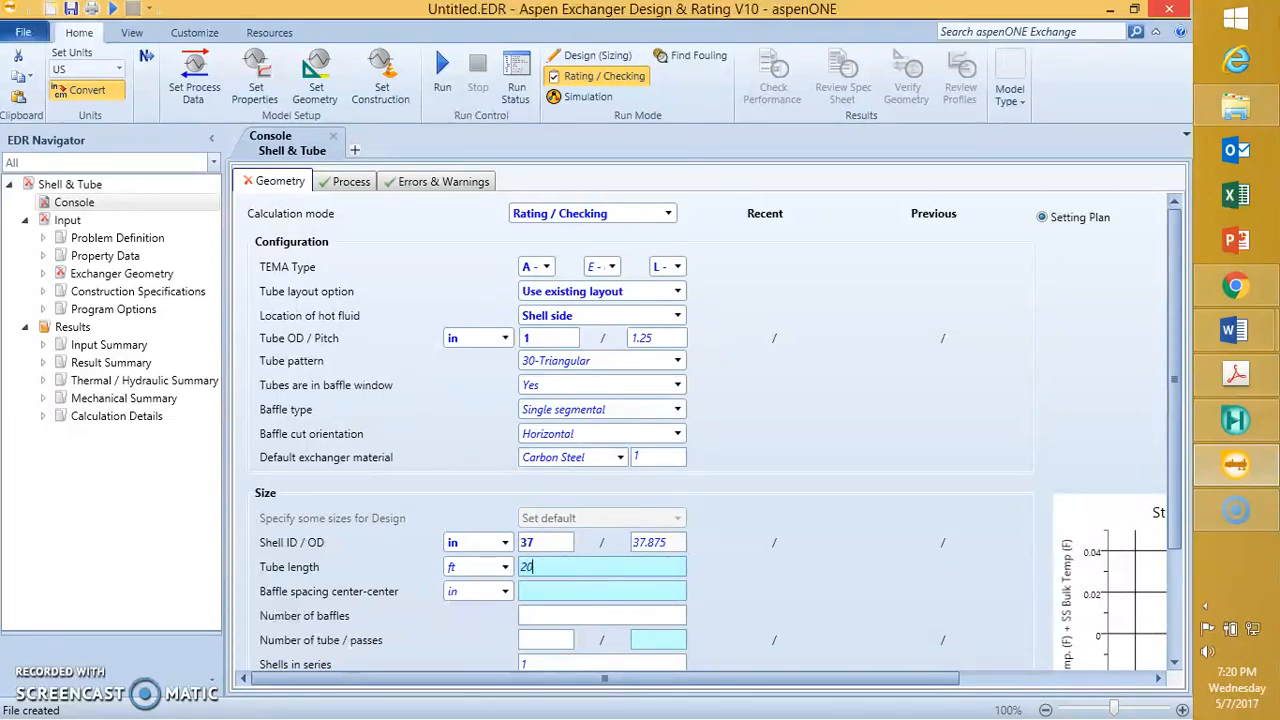
text(0)
key(Tab)
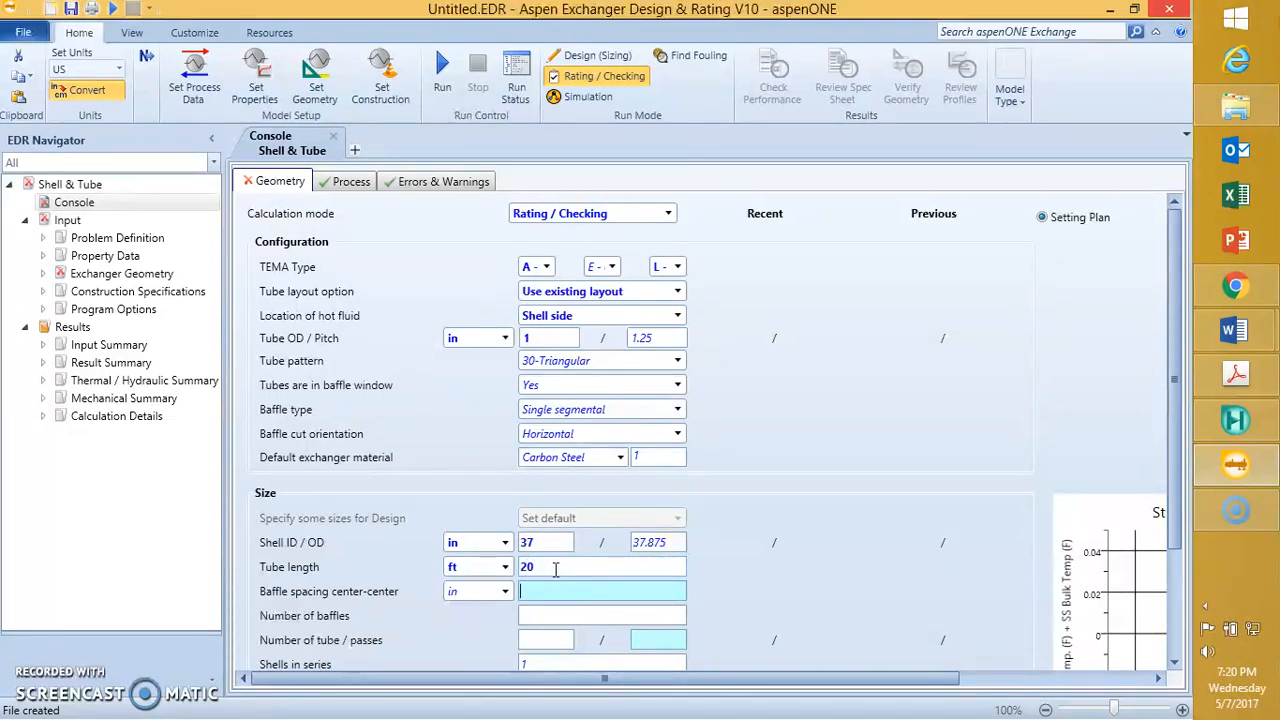
- Look up the baffle spacing in the Word design document and set the center-to-center baffle spacing to 16 in
key(alt+Tab)
click(531, 536)
scroll(531, 531, down, 7)
scroll(535, 535, down, 6)
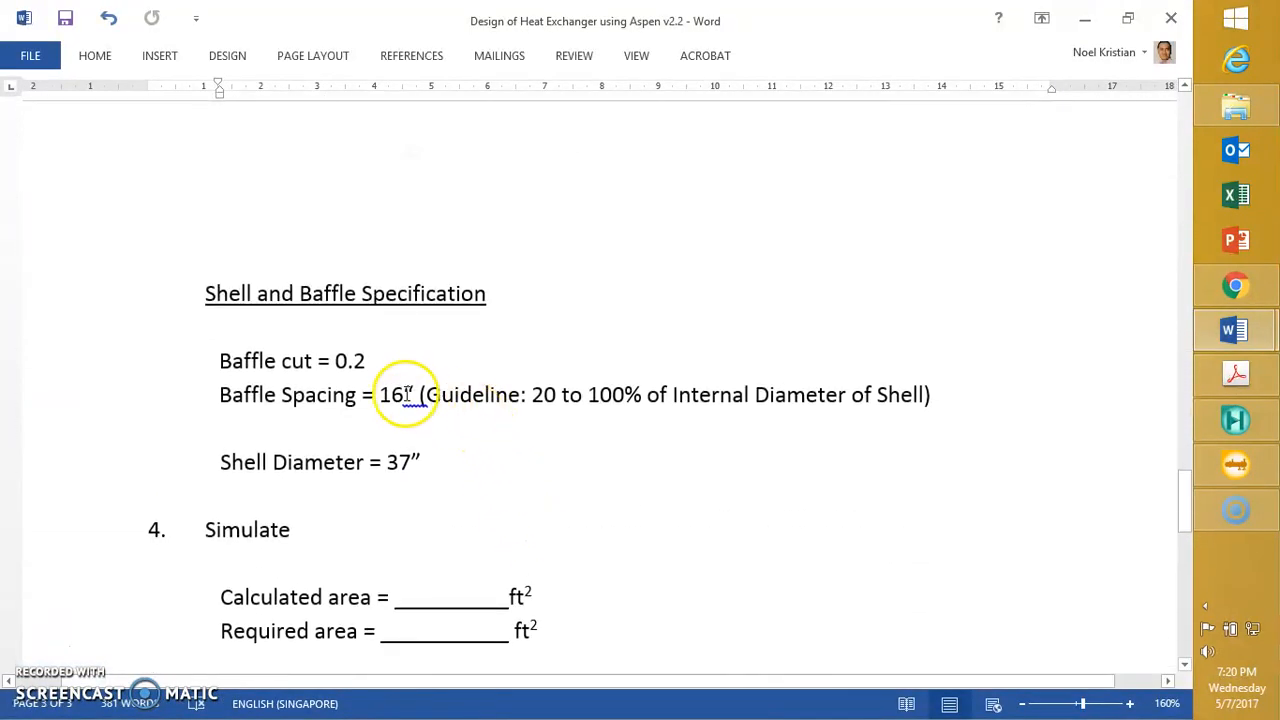
drag(413, 394, 385, 395)
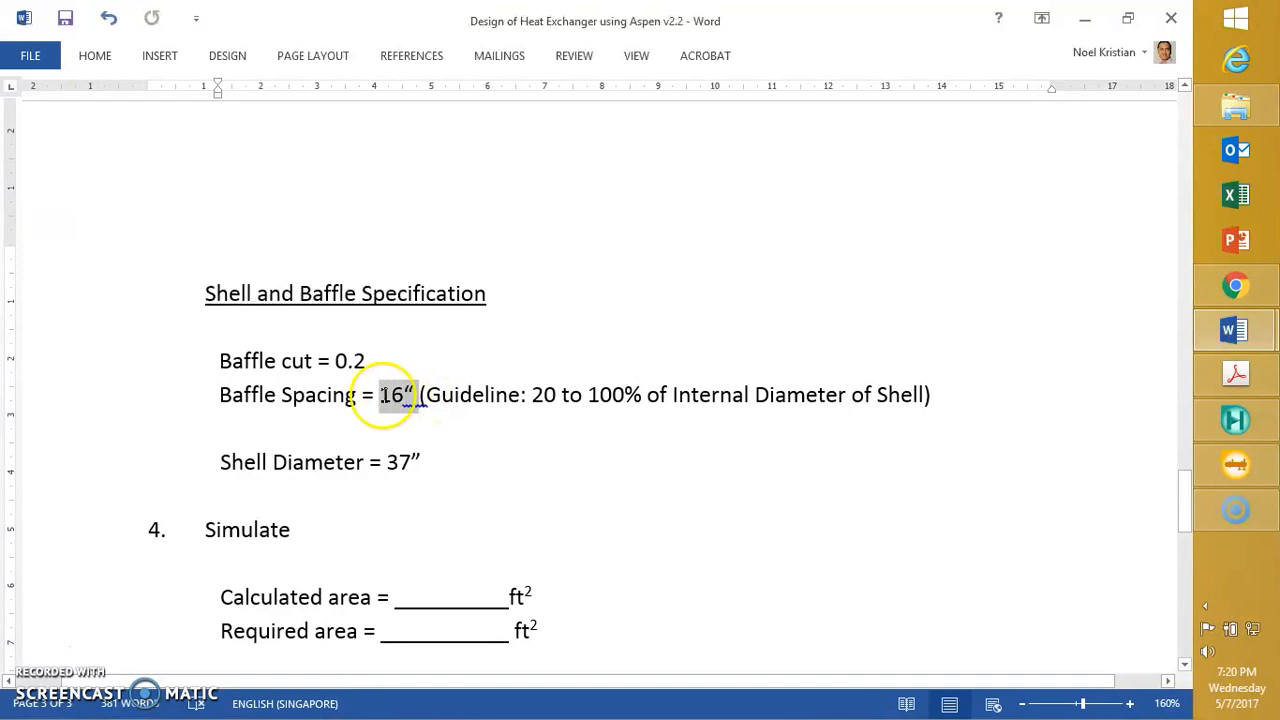
click(447, 424)
key(alt+Tab)
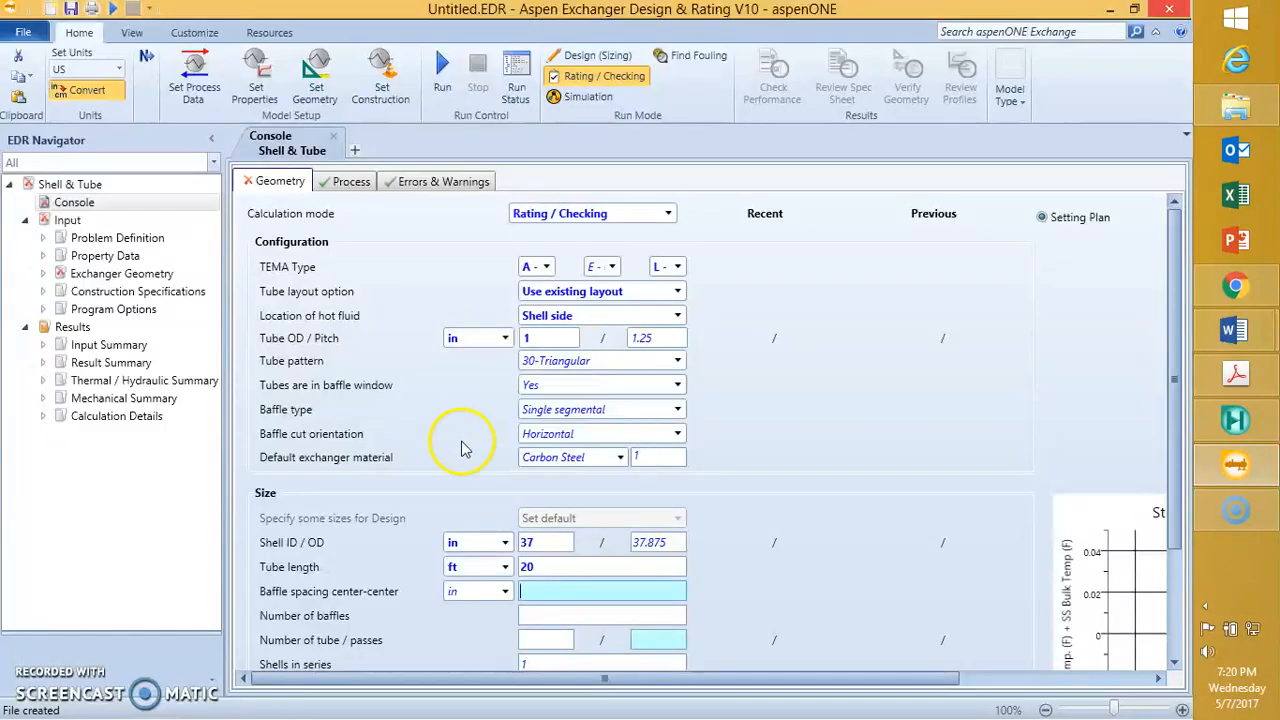
click(542, 594)
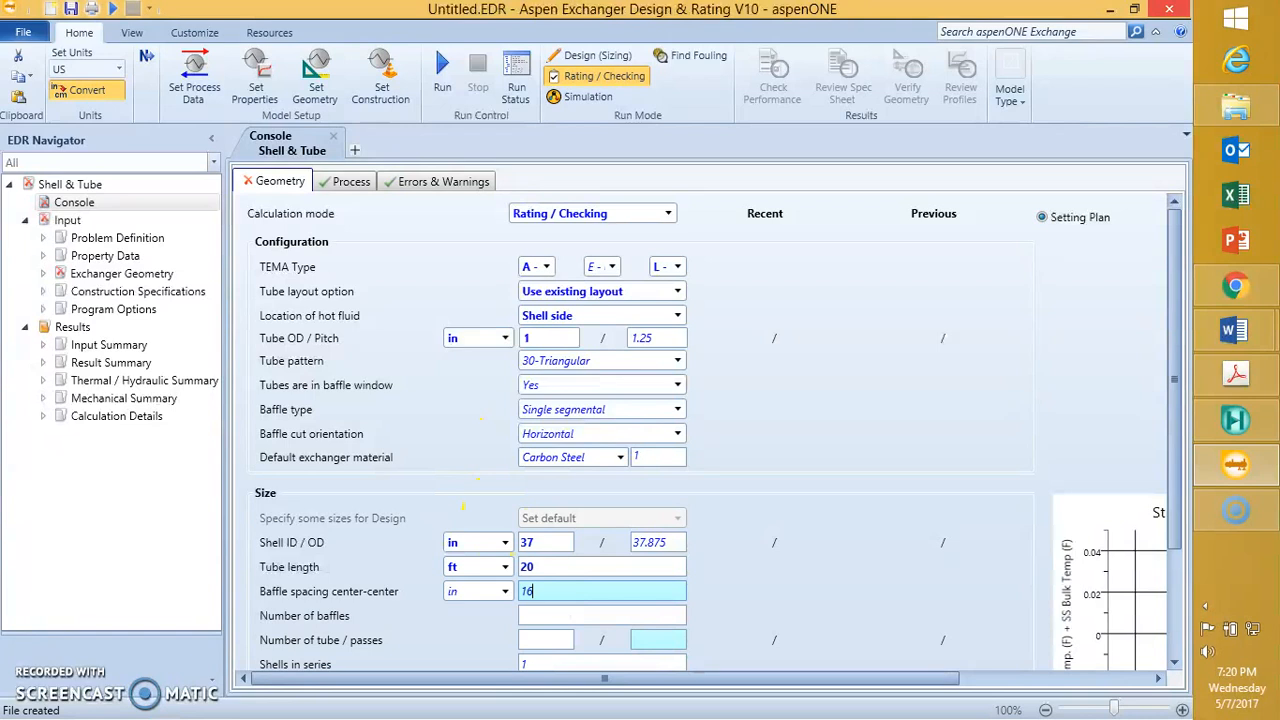
key(Return)
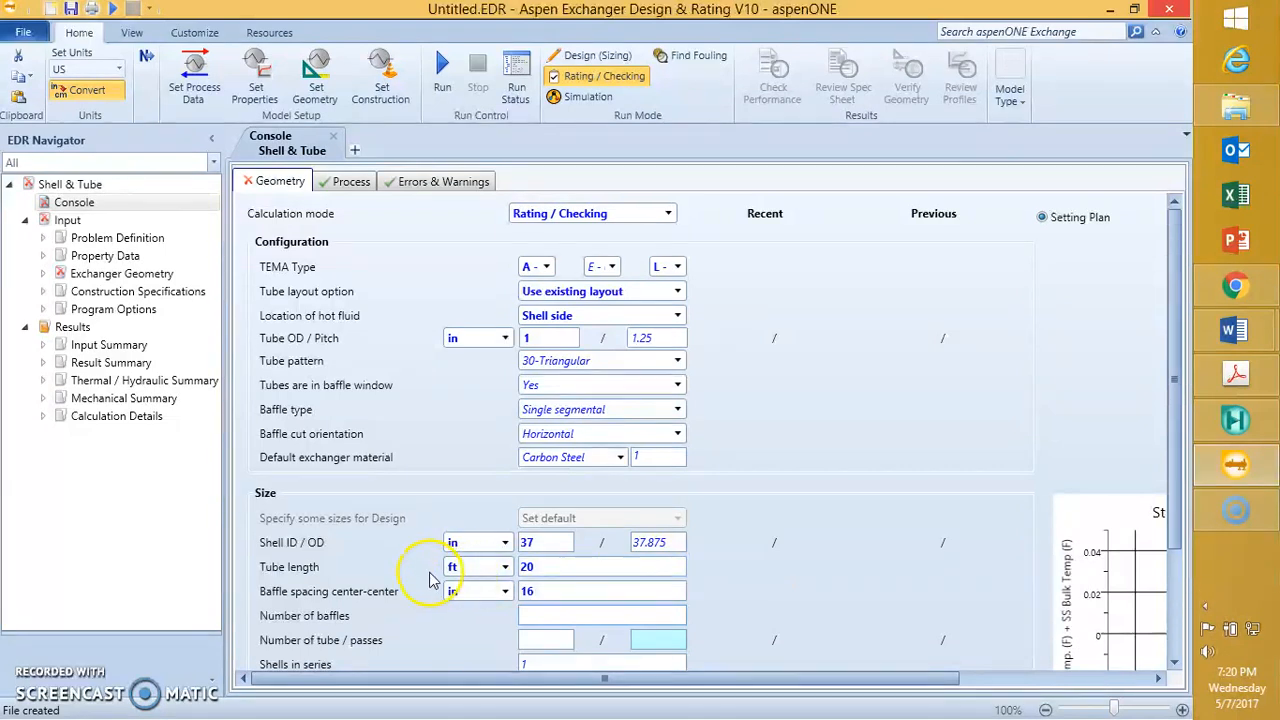
- Open the Geometry Summary form under Exchanger Geometry
scroll(393, 577, down, 1)
scroll(393, 577, down, 1)
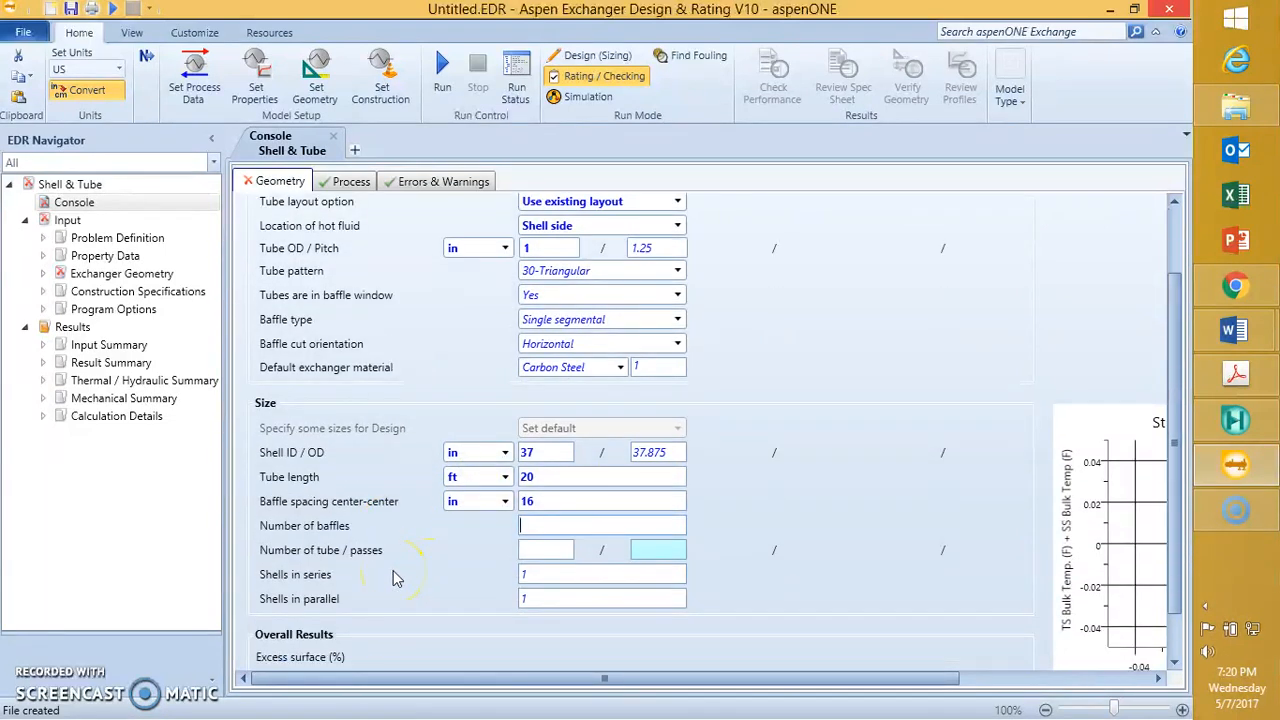
double_click(112, 274)
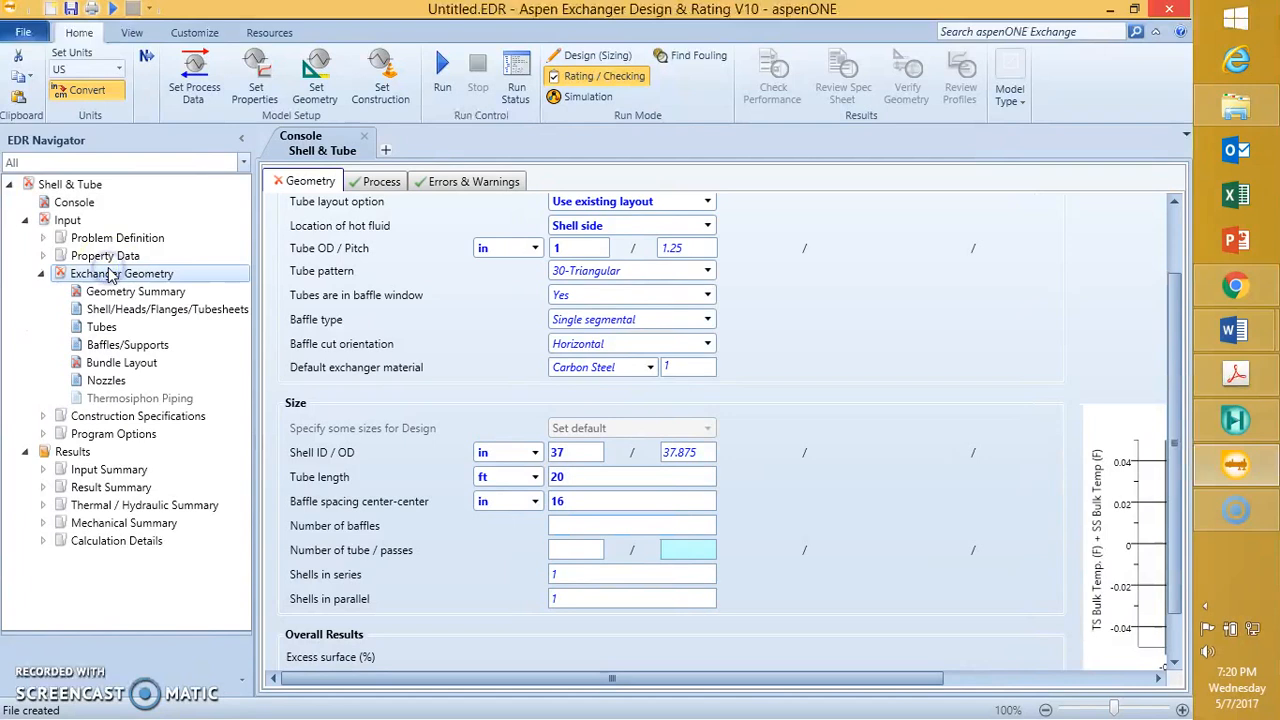
double_click(128, 293)
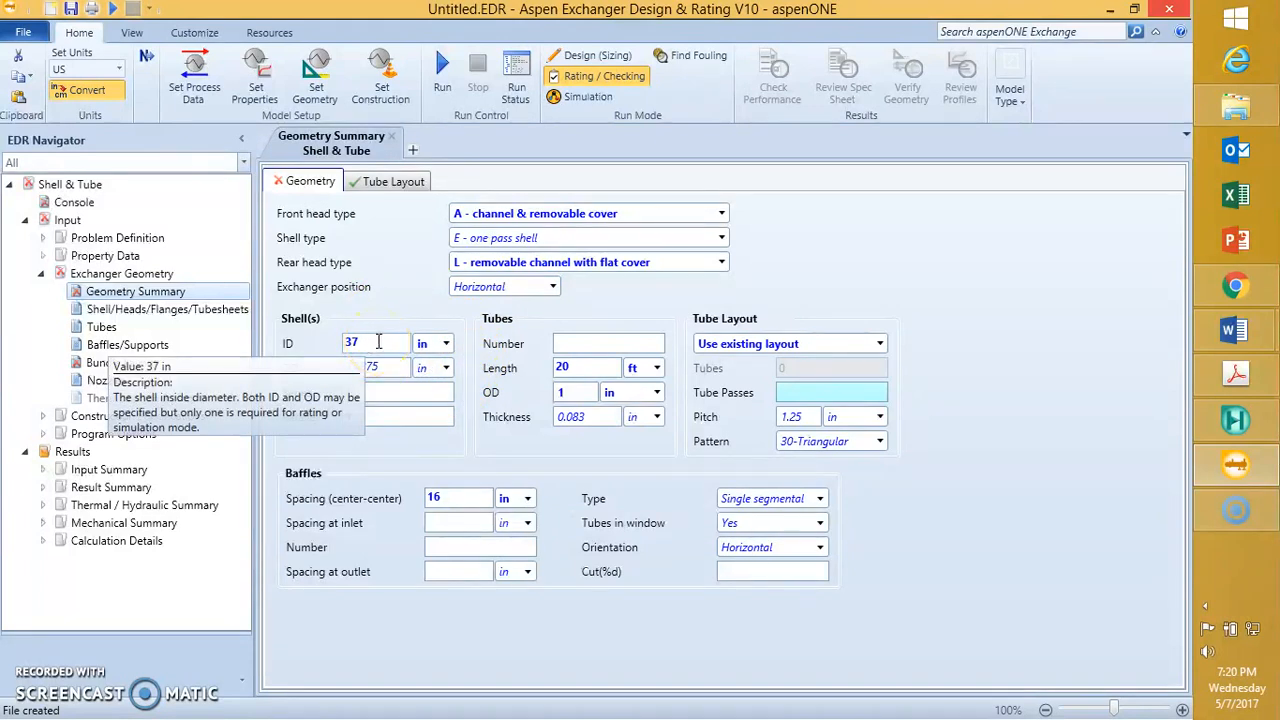
- Look up the required tube count in the Word design document and enter 659 as the number of tubes in the geometry summary
key(alt+Tab)
scroll(411, 460, up, 7)
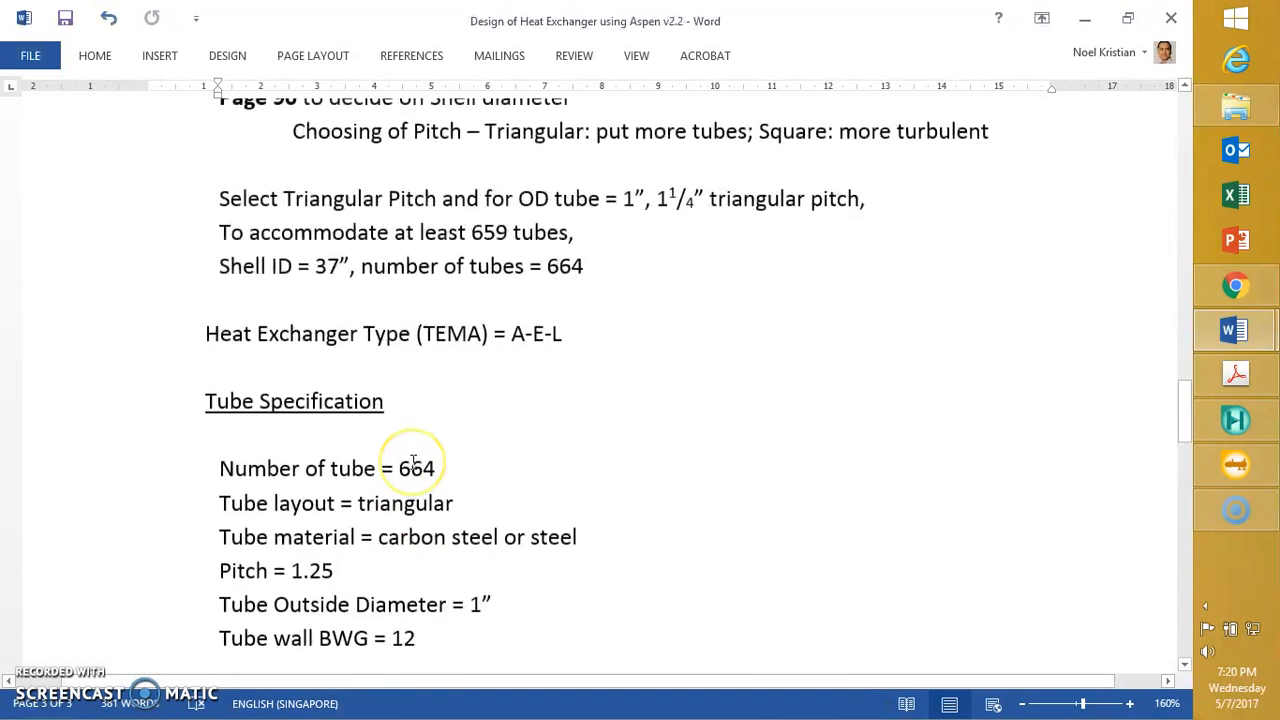
scroll(411, 460, down, 1)
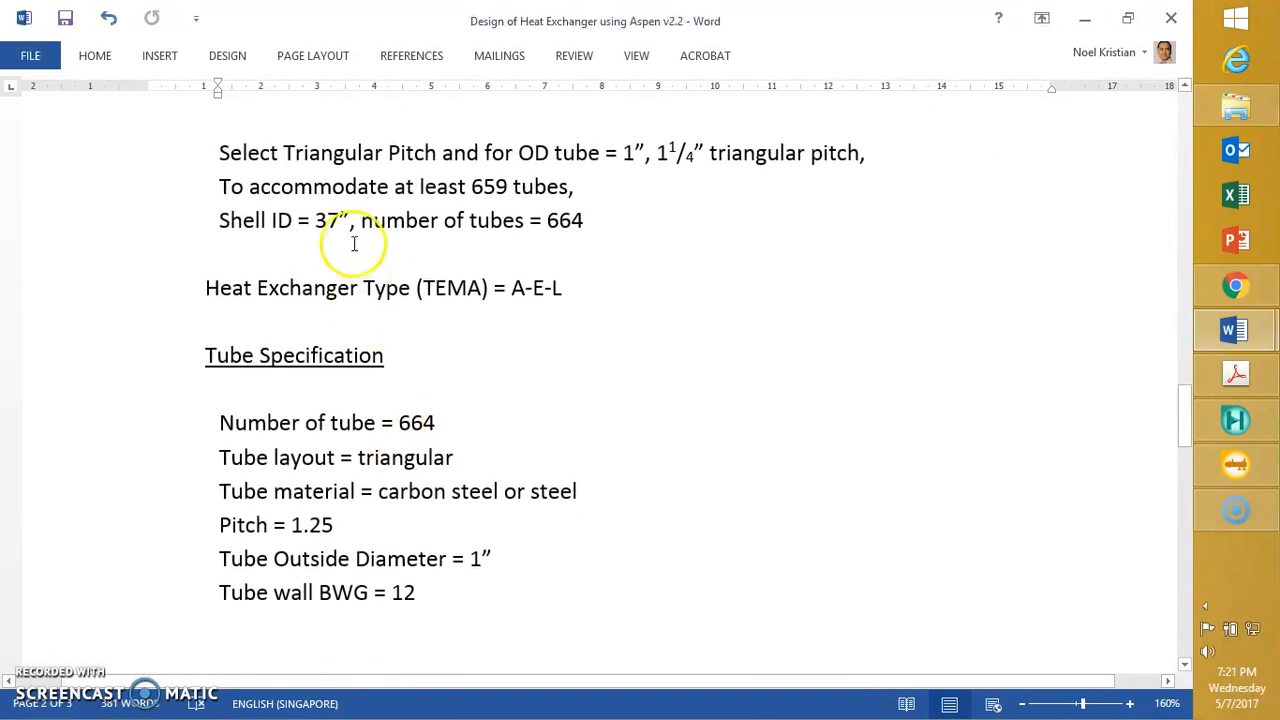
key(alt+Tab)
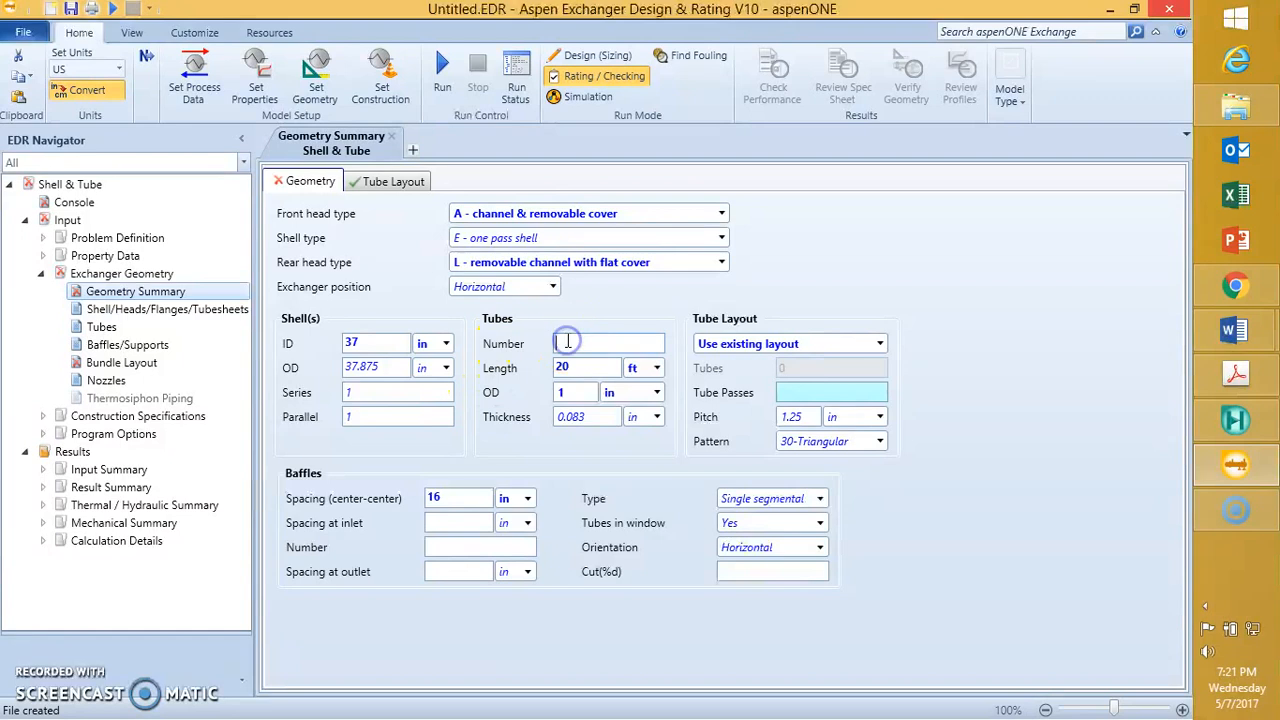
key(alt+Tab)
scroll(560, 340, up, 3)
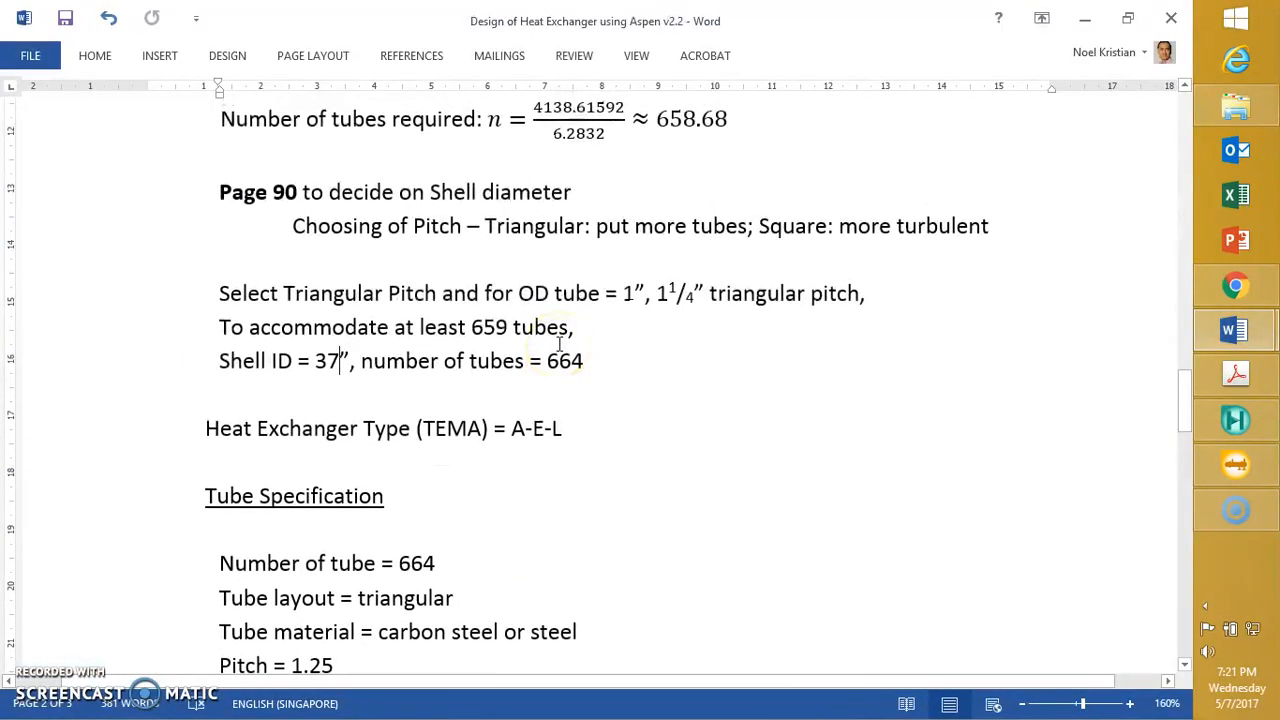
key(alt+Tab)
click(582, 343)
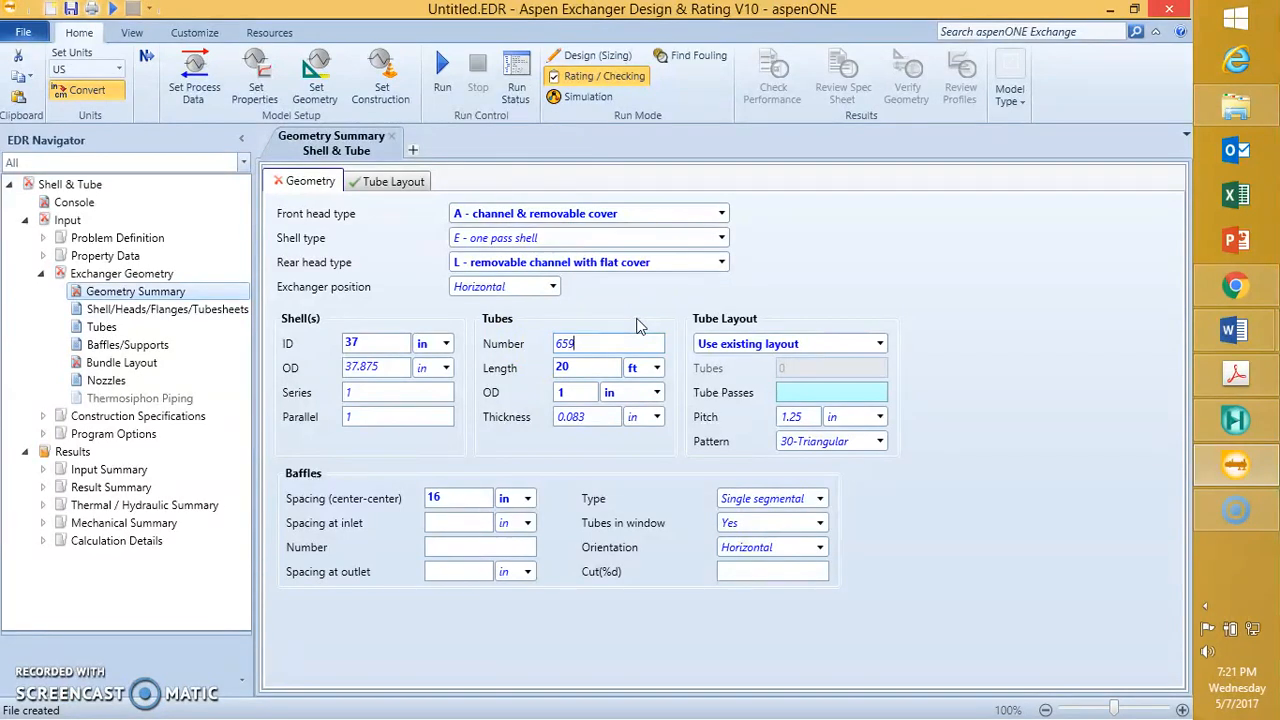
- Check the tube diameter and length selections in the Word design document and return to the exchanger's geometry summary
key(alt+Tab)
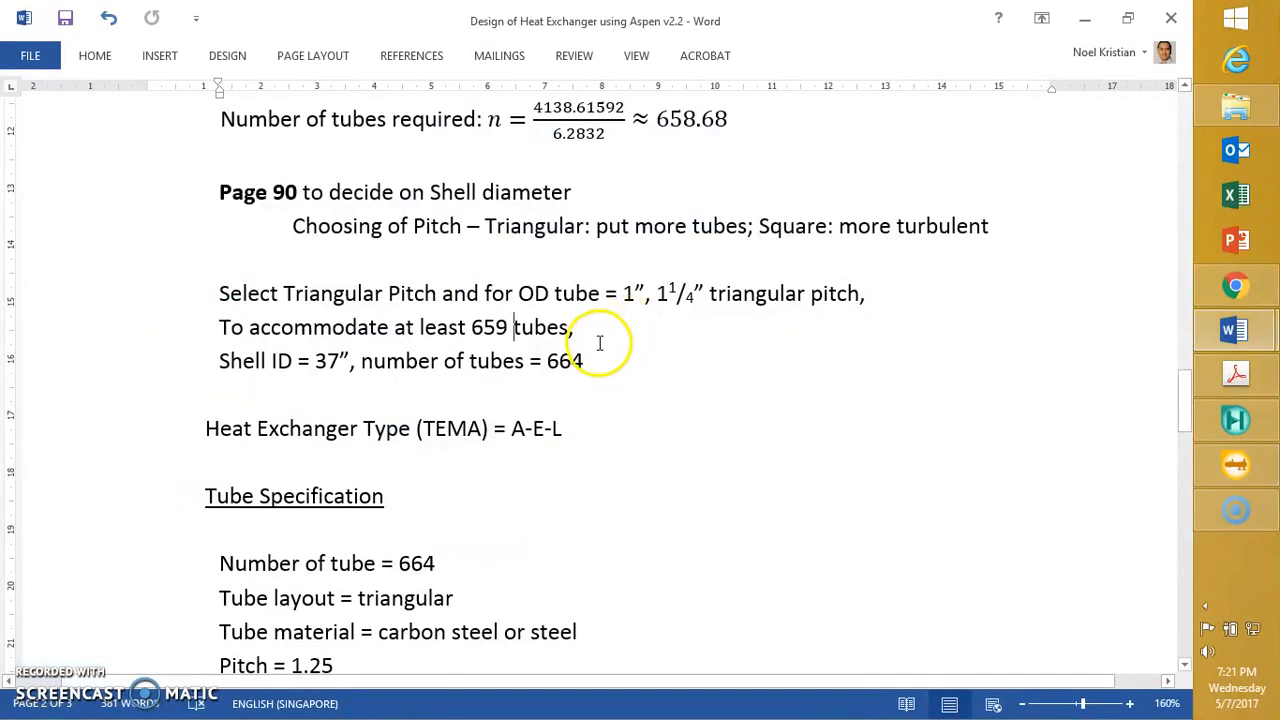
scroll(602, 335, up, 6)
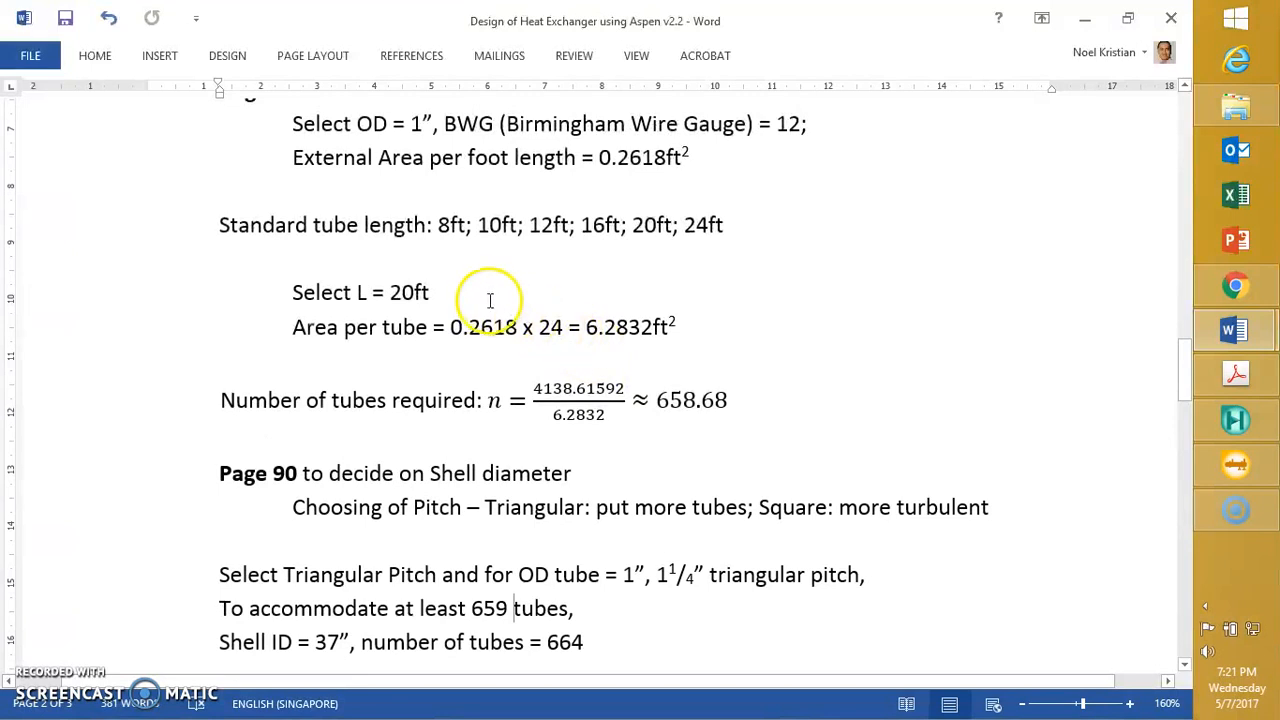
key(alt+Tab)
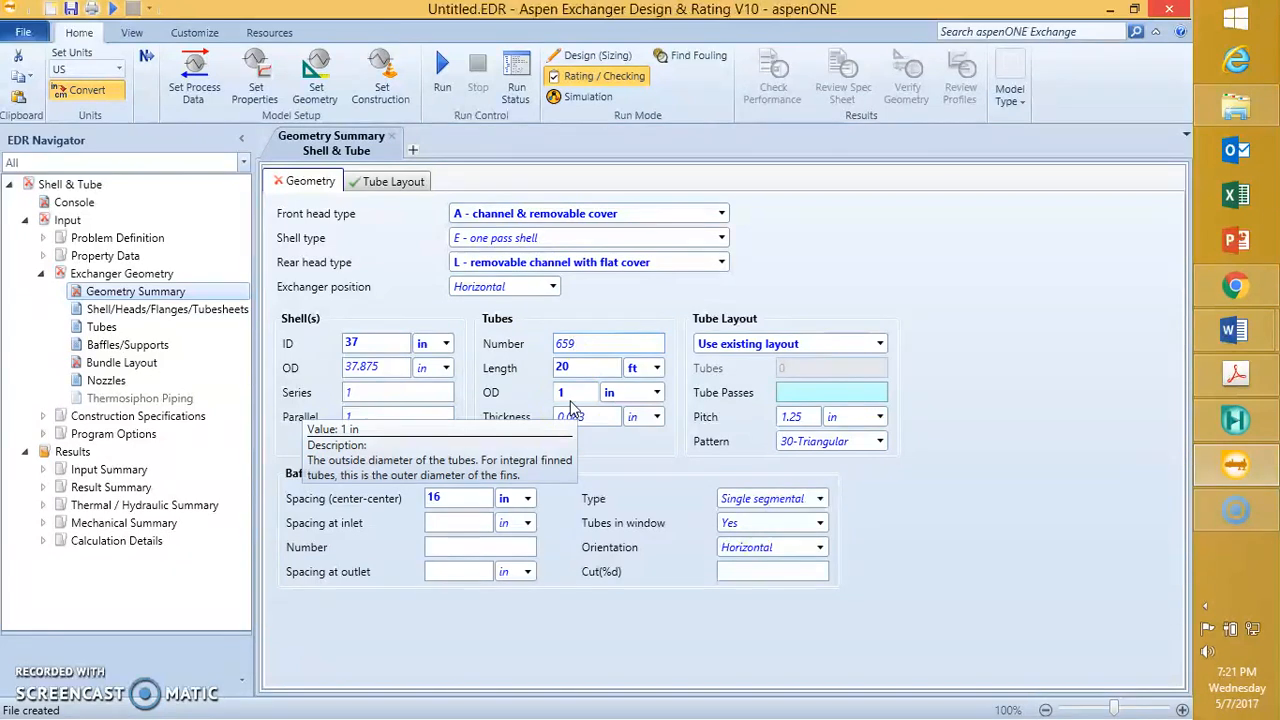
- Look up the tube wall gauge in the Word design document and set the tube thickness to 0.109 in in the geometry summary
key(alt+Tab)
click(434, 355)
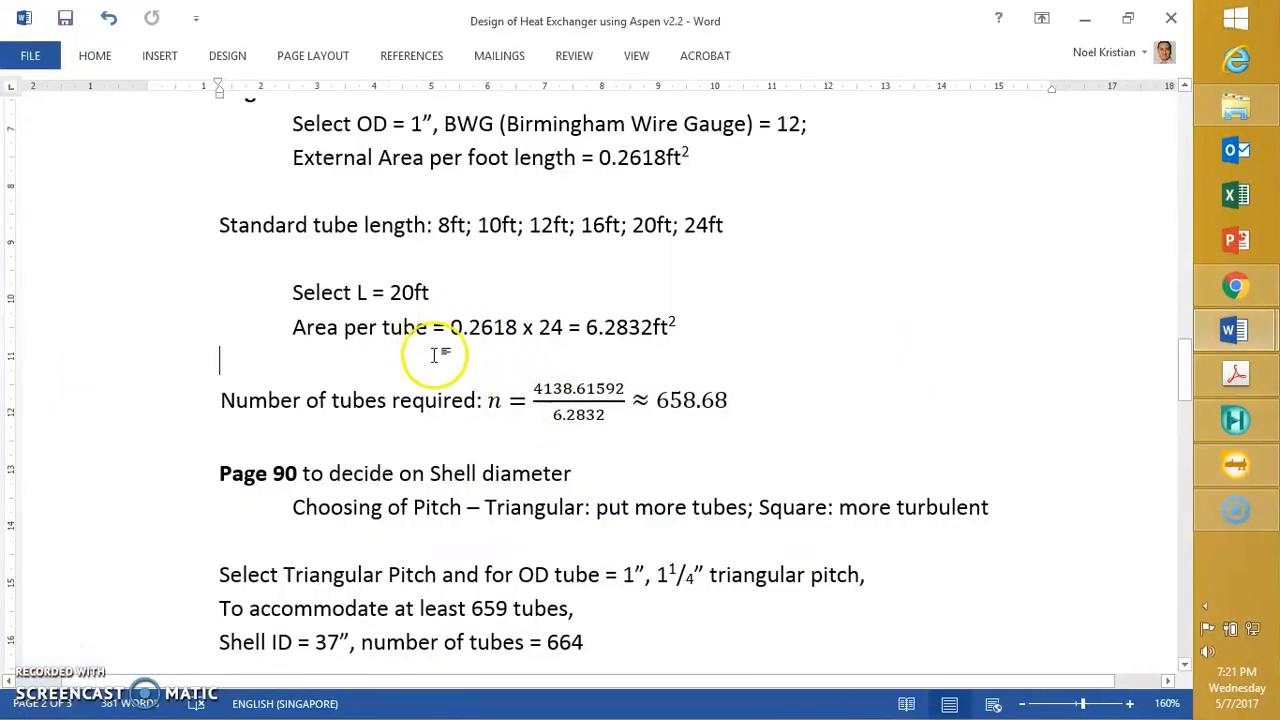
scroll(434, 355, up, 3)
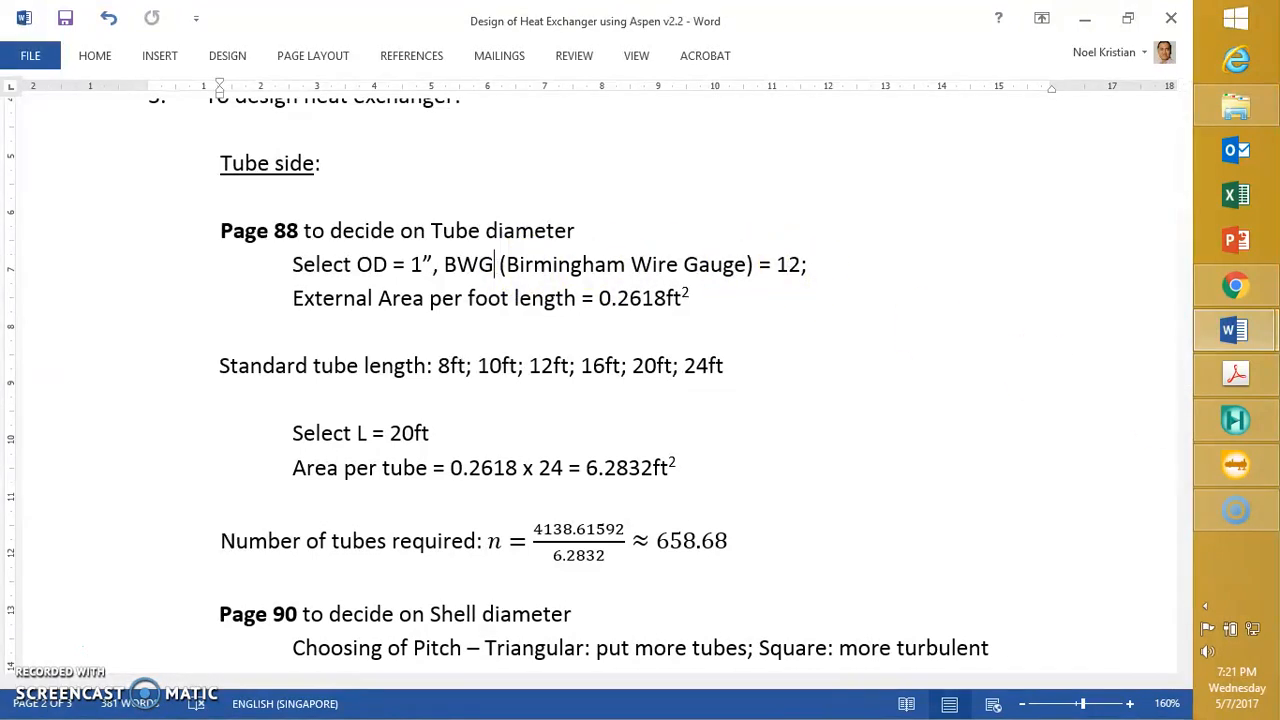
key(alt+Tab)
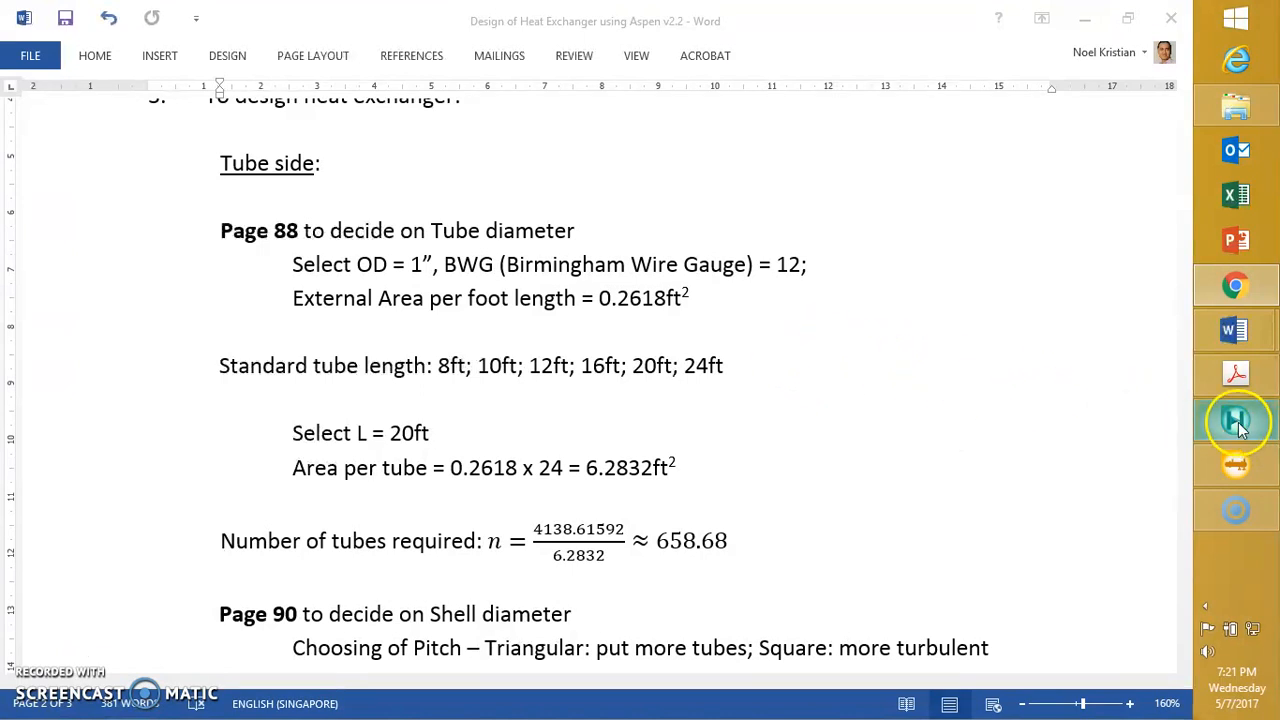
mouse_move(1235, 475)
click(1143, 471)
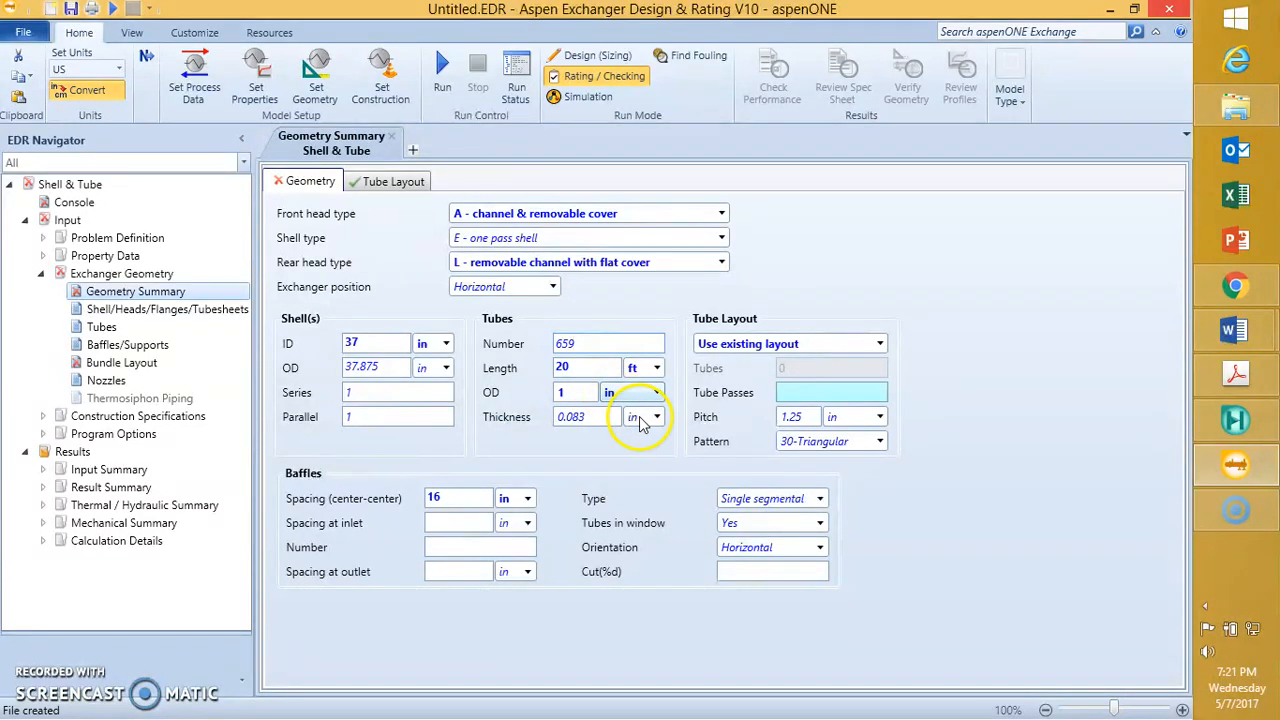
click(599, 417)
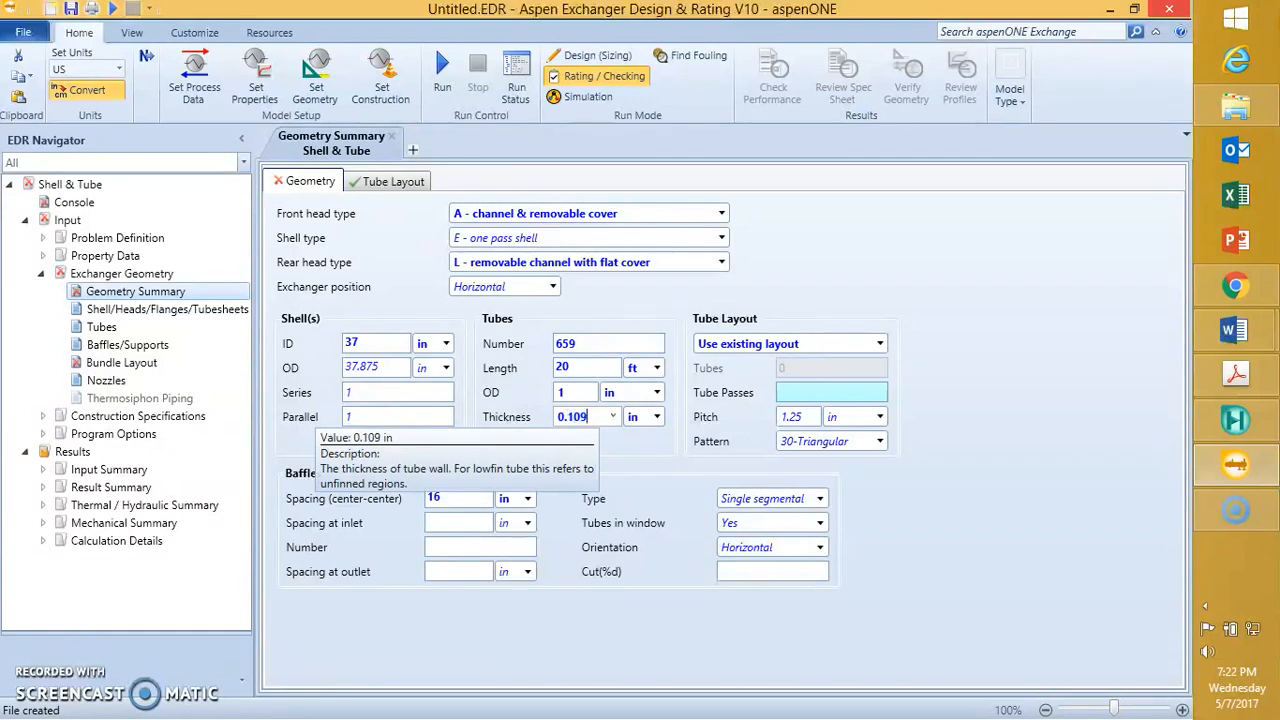
key(Tab)
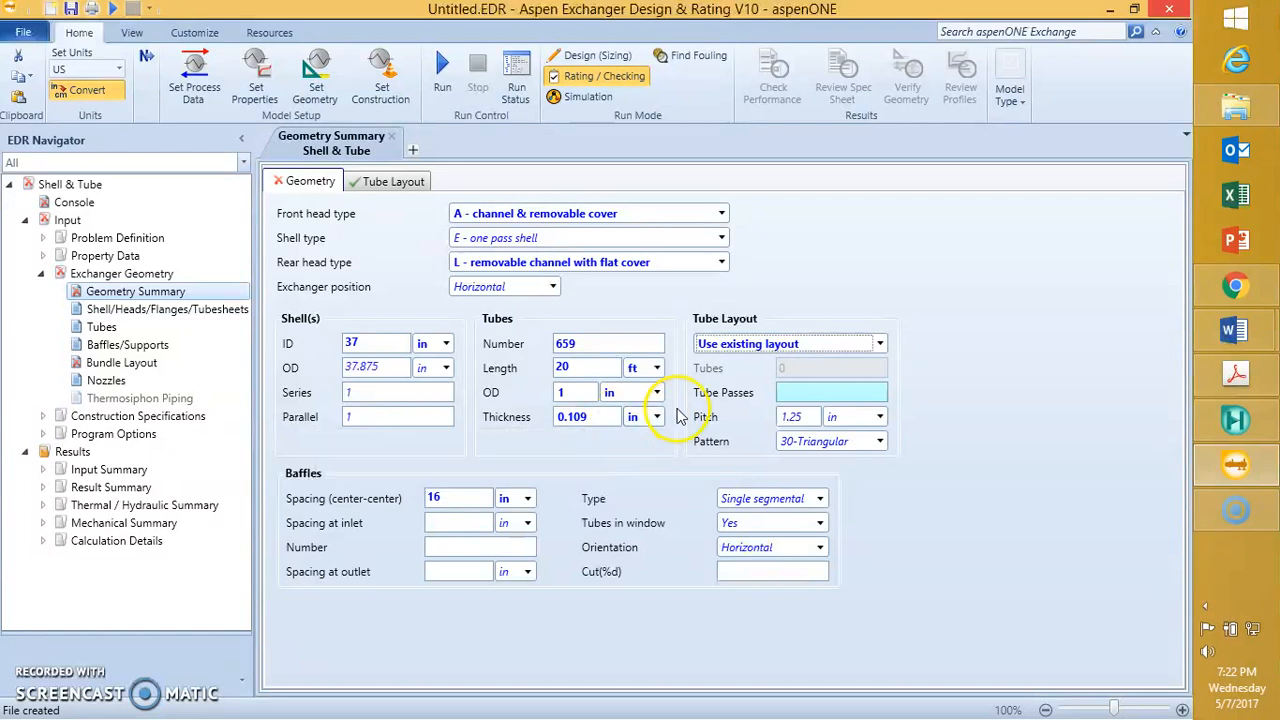
- Set the number of tube passes to 2 in the tube layout
click(787, 394)
click(787, 393)
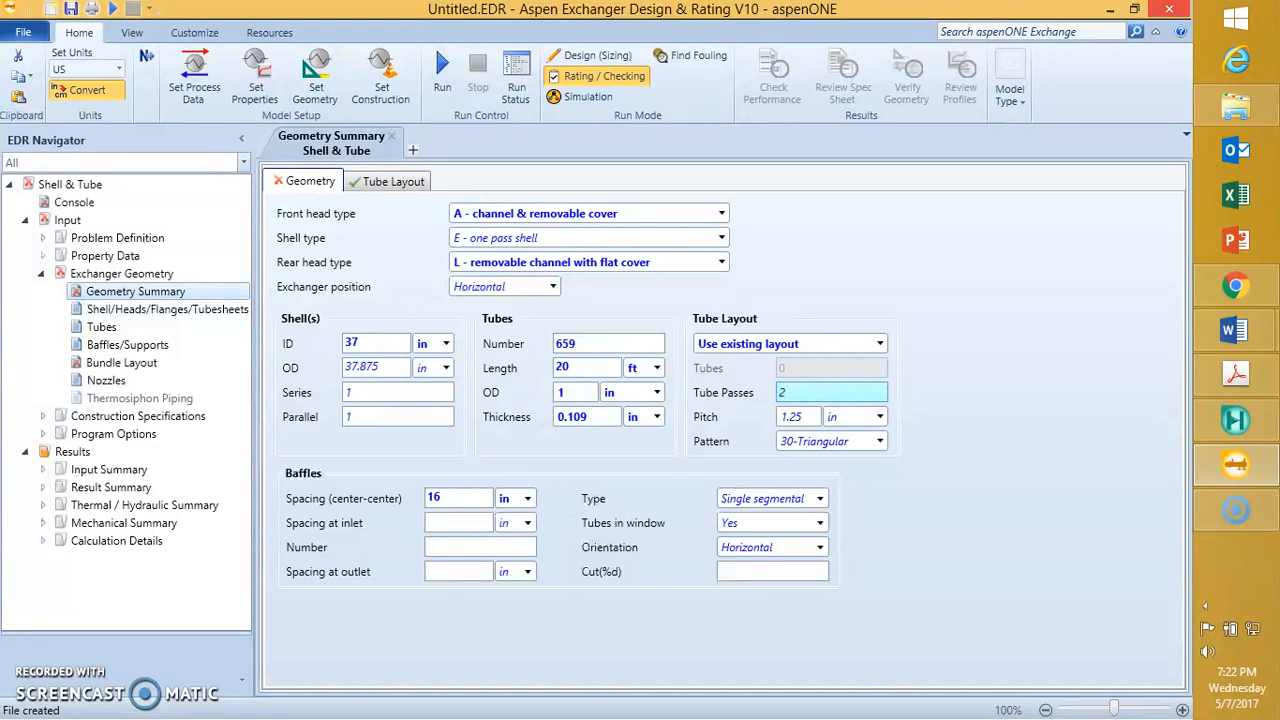
key(Tab)
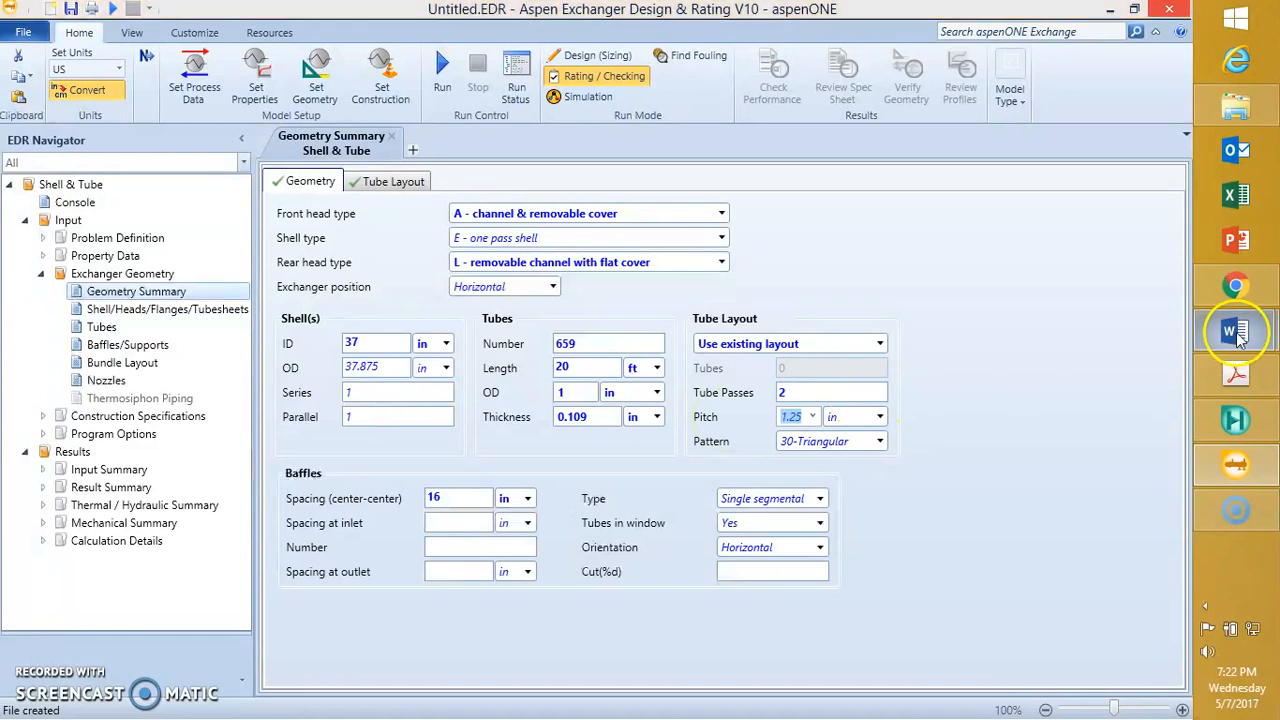
- Check the tube pitch and layout in the Word document's tube specification and return to the exchanger's geometry summary
mouse_move(1236, 330)
click(1100, 412)
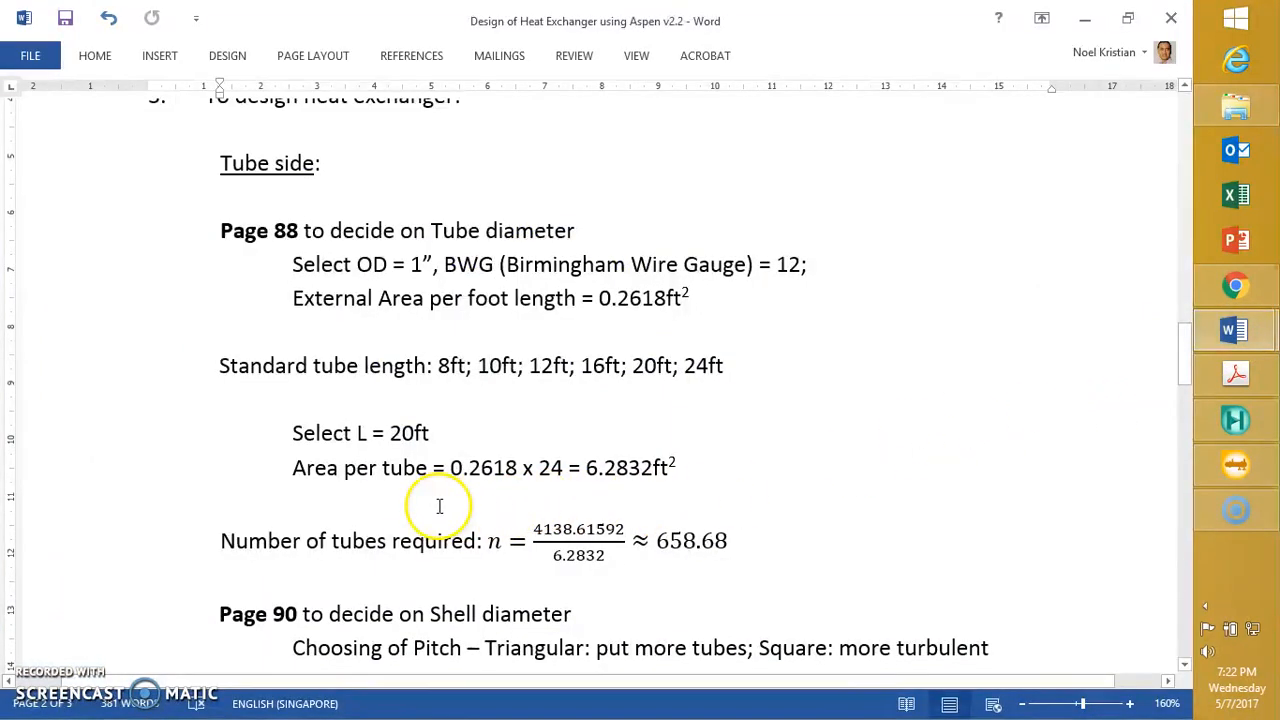
scroll(437, 506, down, 6)
scroll(443, 501, down, 1)
click(386, 389)
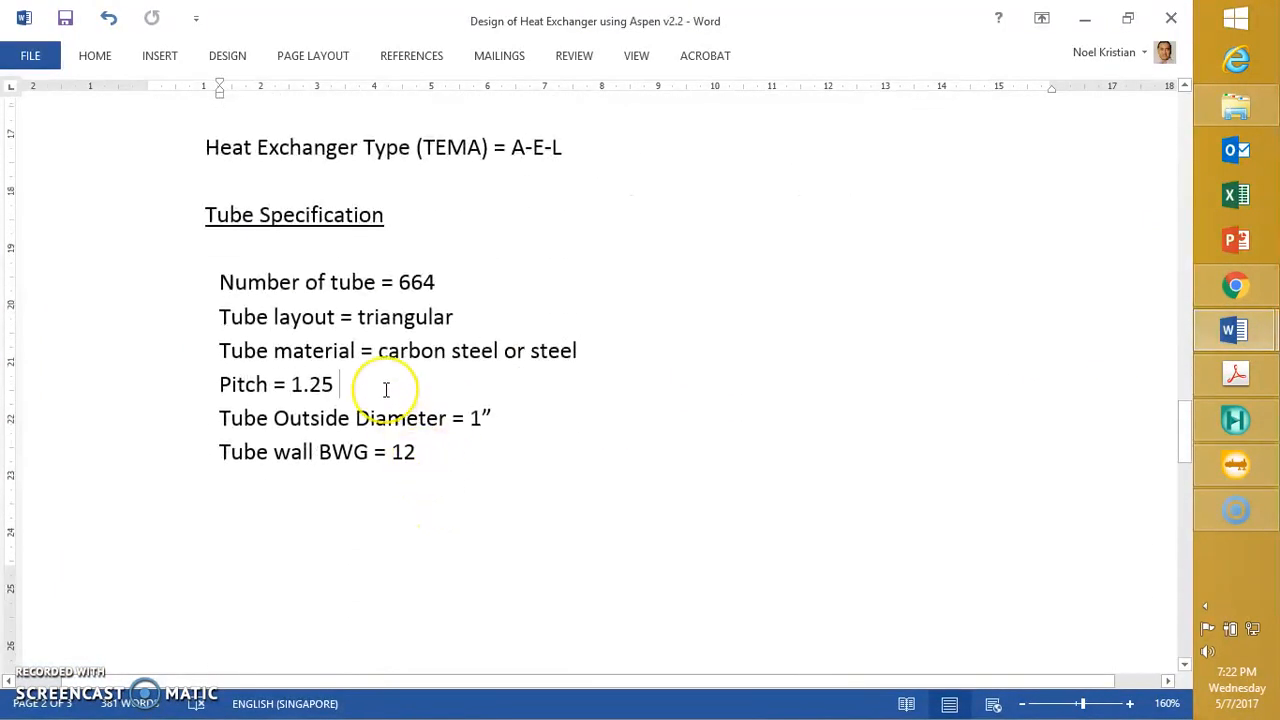
key(alt+Tab)
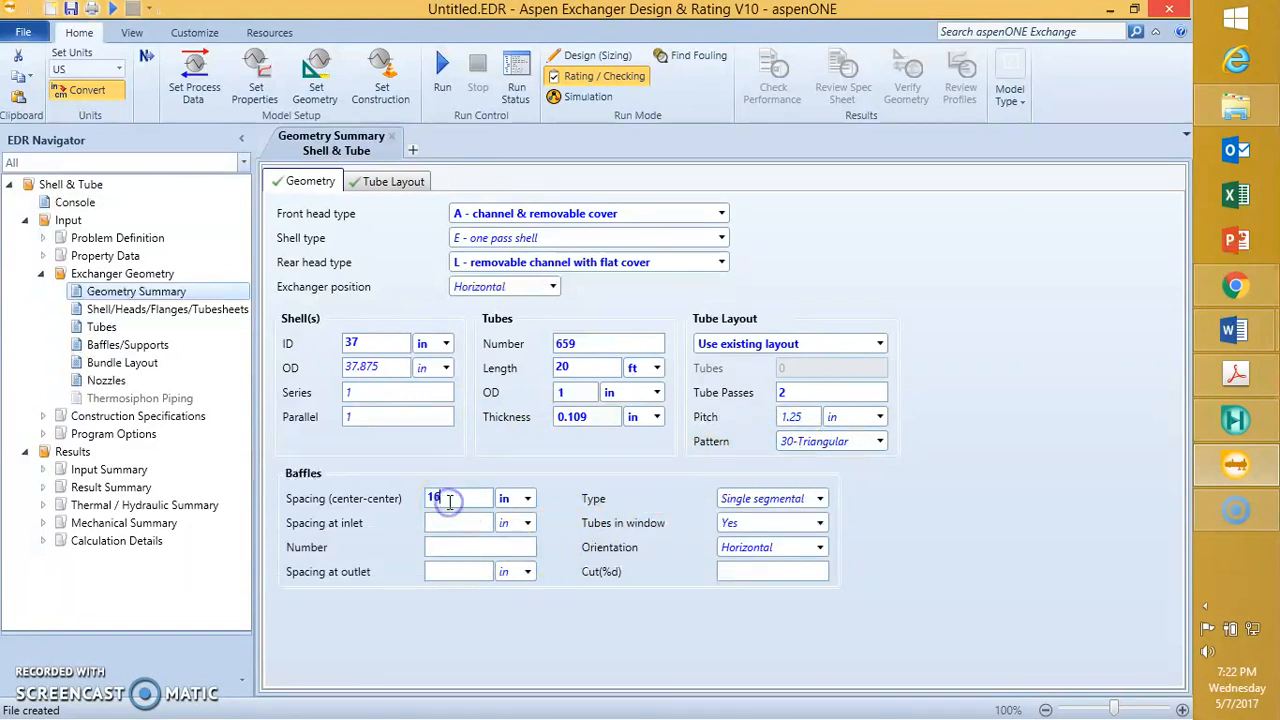
- Look up the baffle cut in the Word design document and set the baffle cut to 20 percent in the geometry summary
key(alt+Tab)
scroll(426, 474, down, 5)
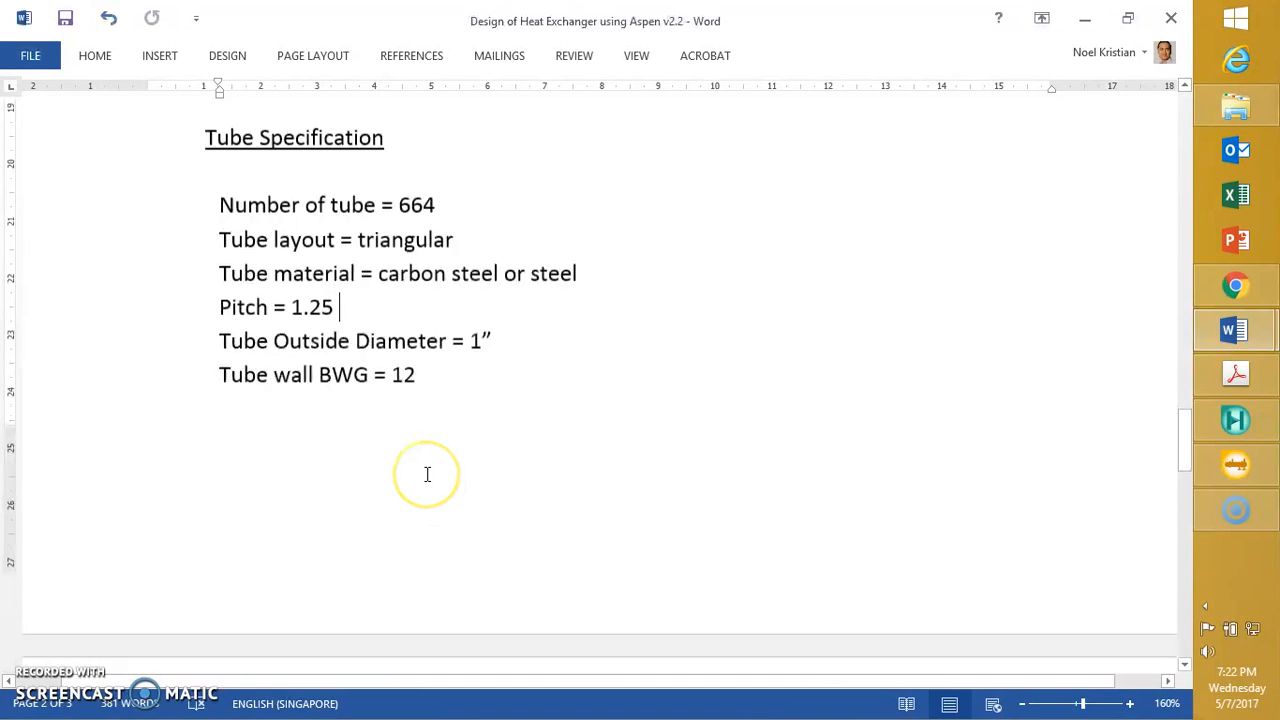
click(383, 293)
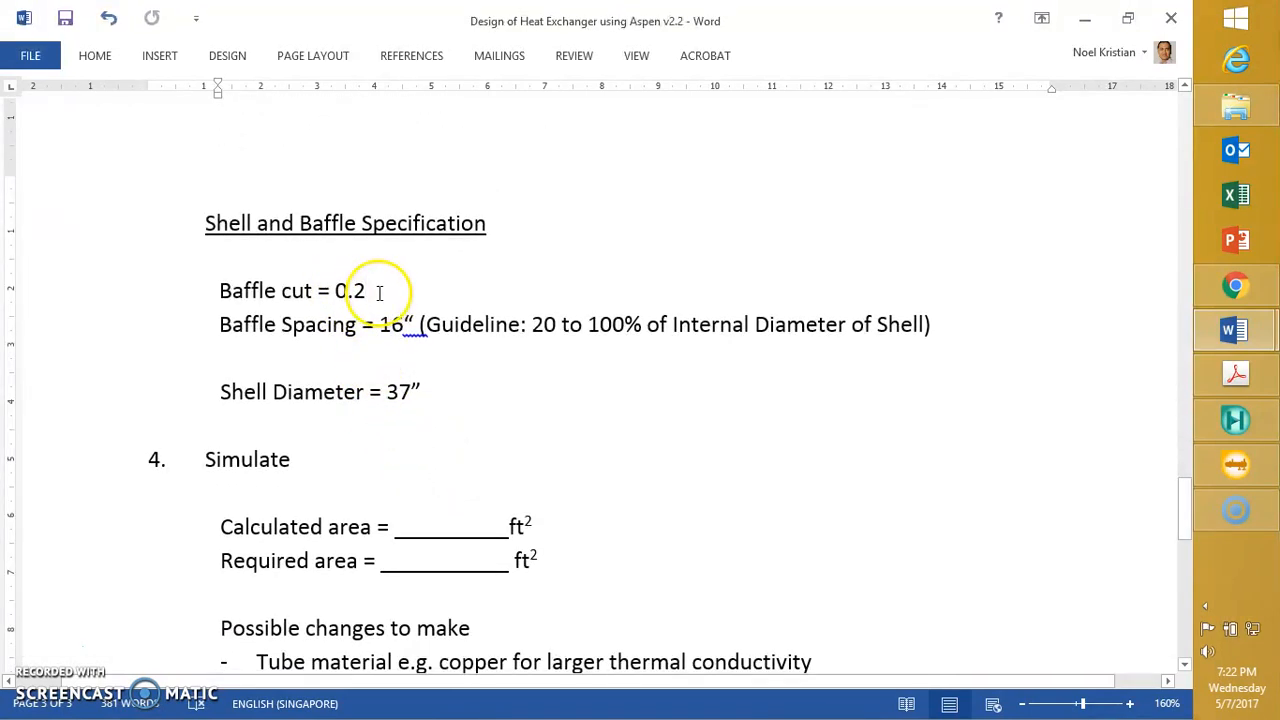
key(alt+Tab)
click(735, 574)
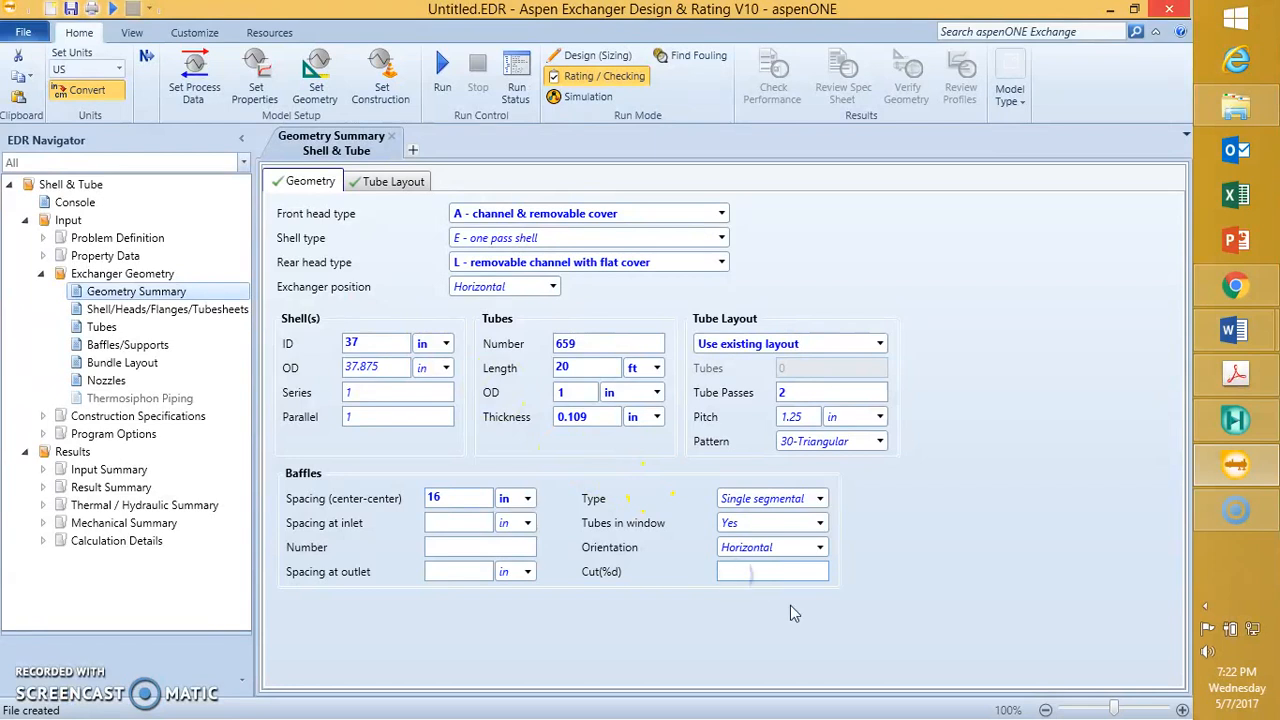
key(Tab)
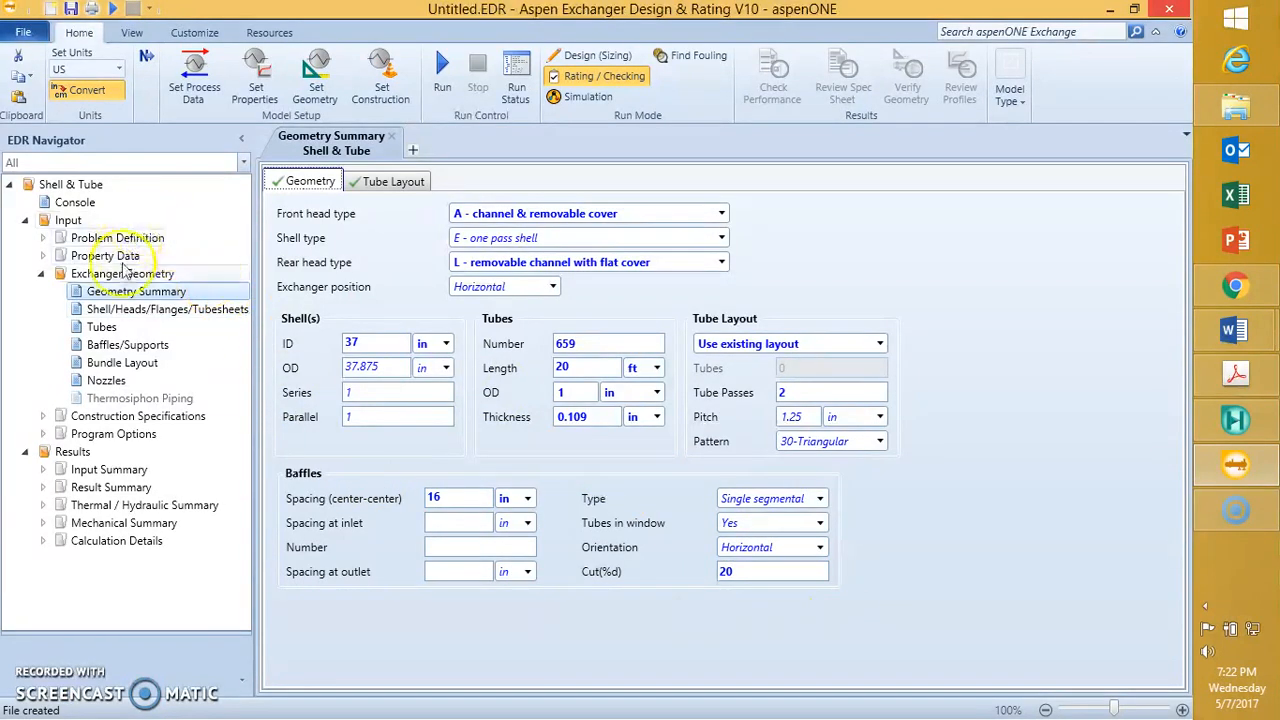
- Run the exchanger rating and open the Overall Summary results to examine the actual-to-required area ratio
click(443, 88)
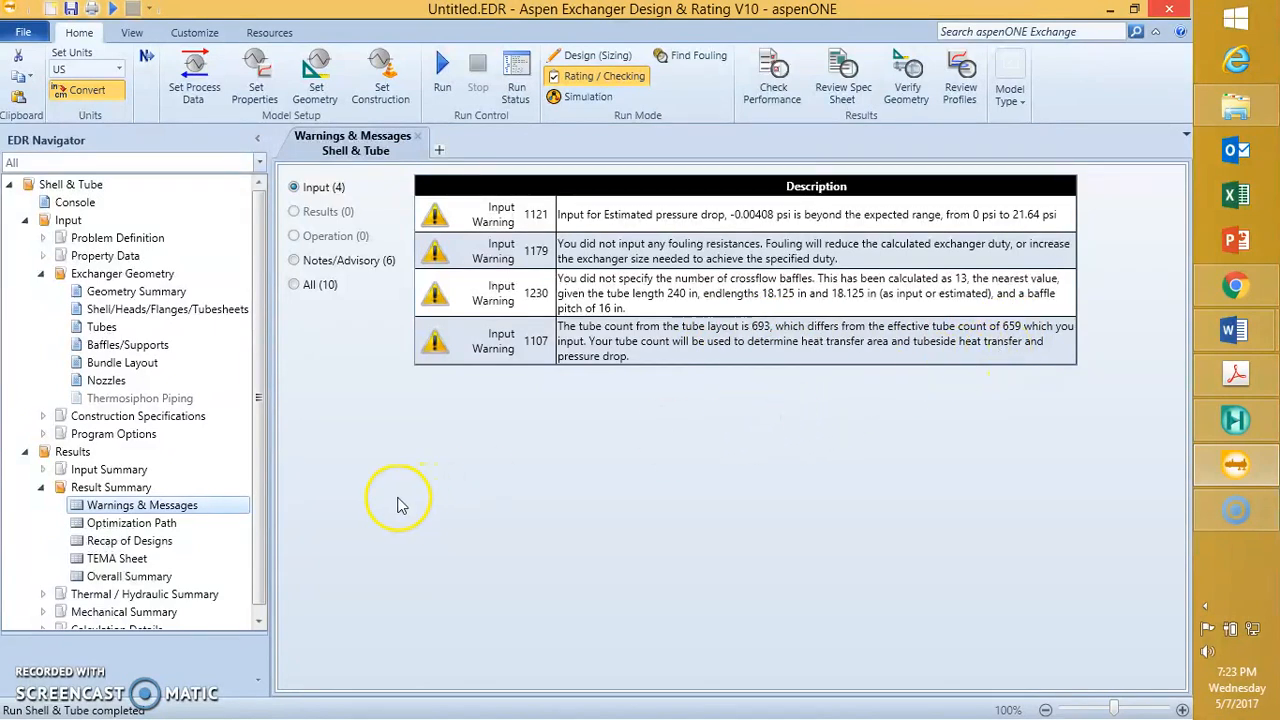
click(140, 576)
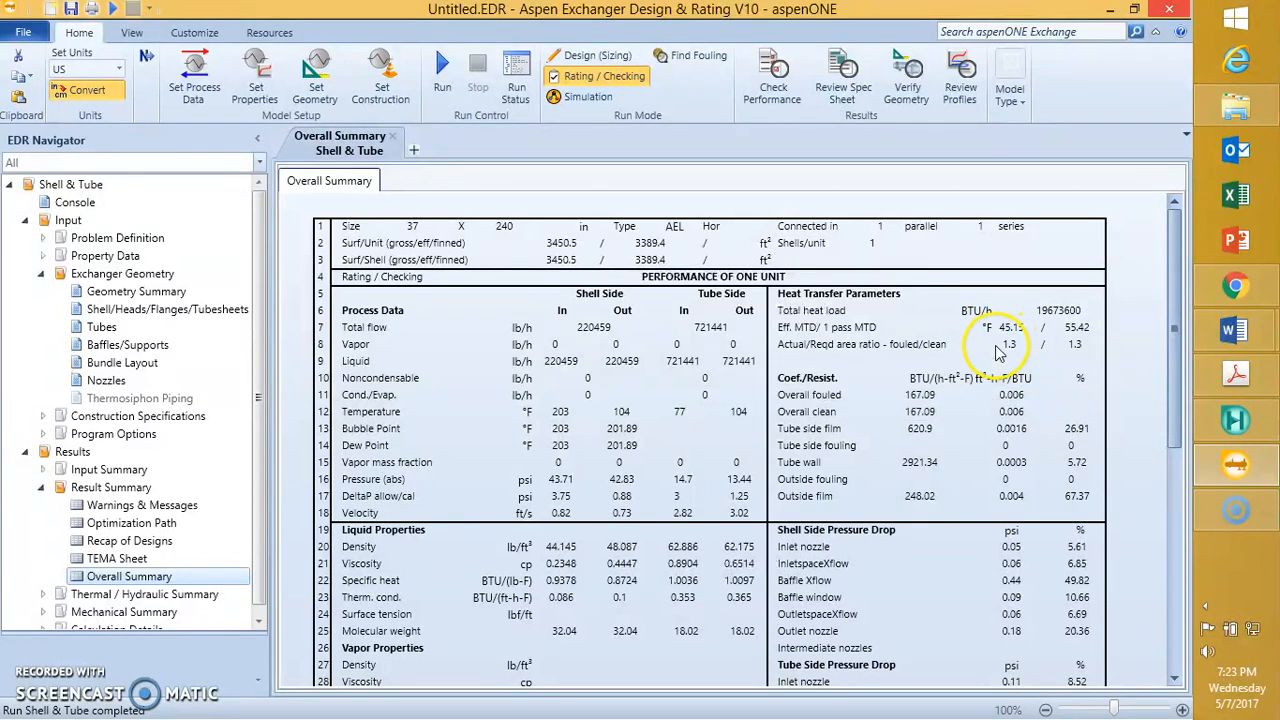
mouse_move(1018, 344)
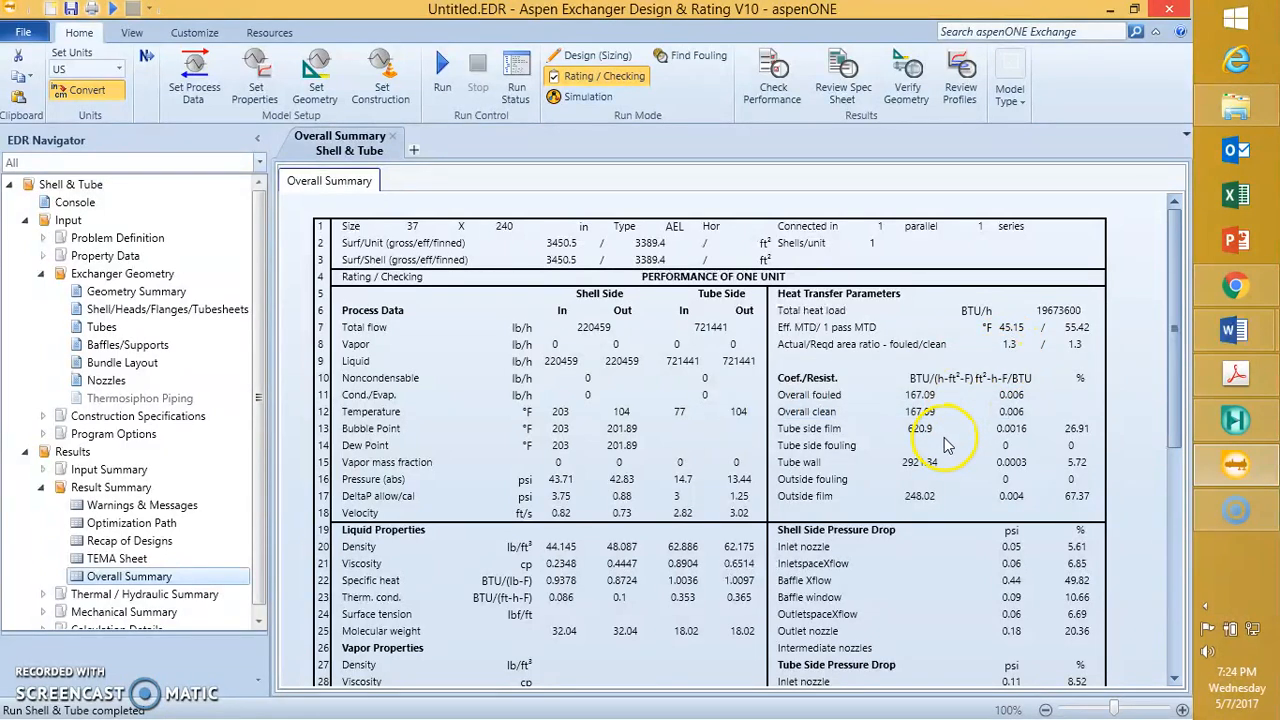
- Switch the unit set to SI and examine the overall heat transfer coefficients in the Overall Summary
click(118, 70)
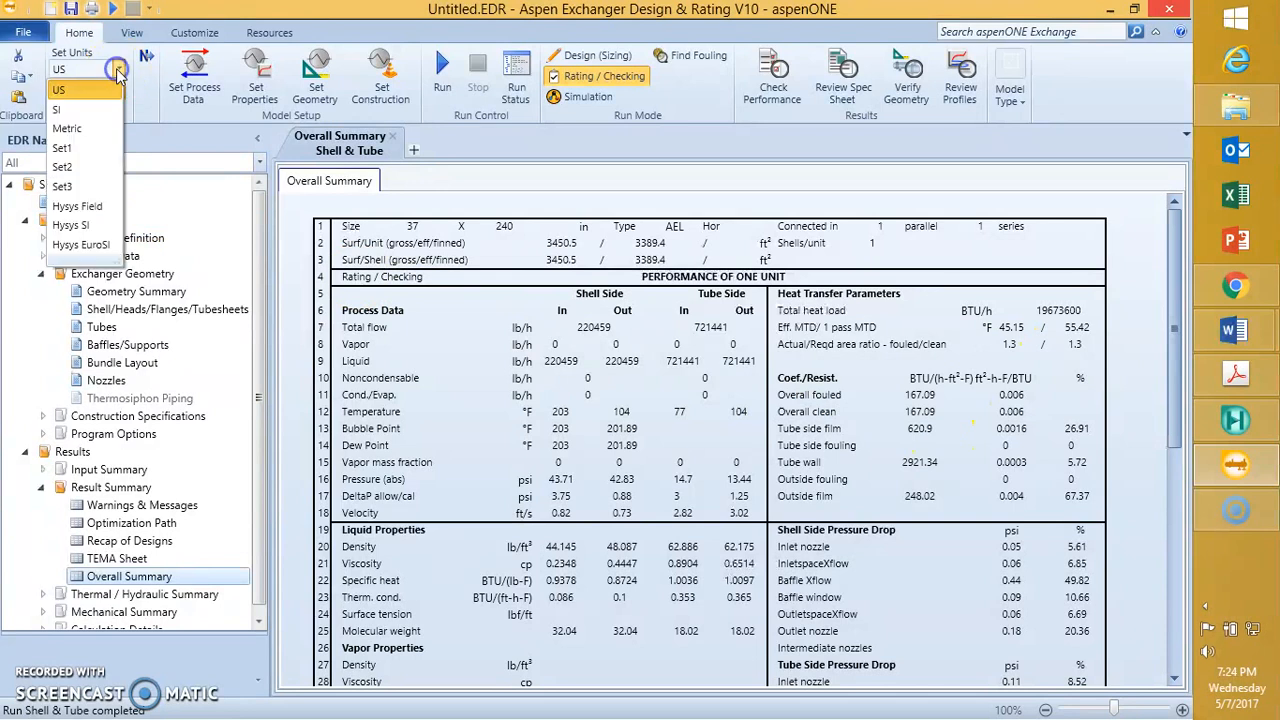
click(62, 109)
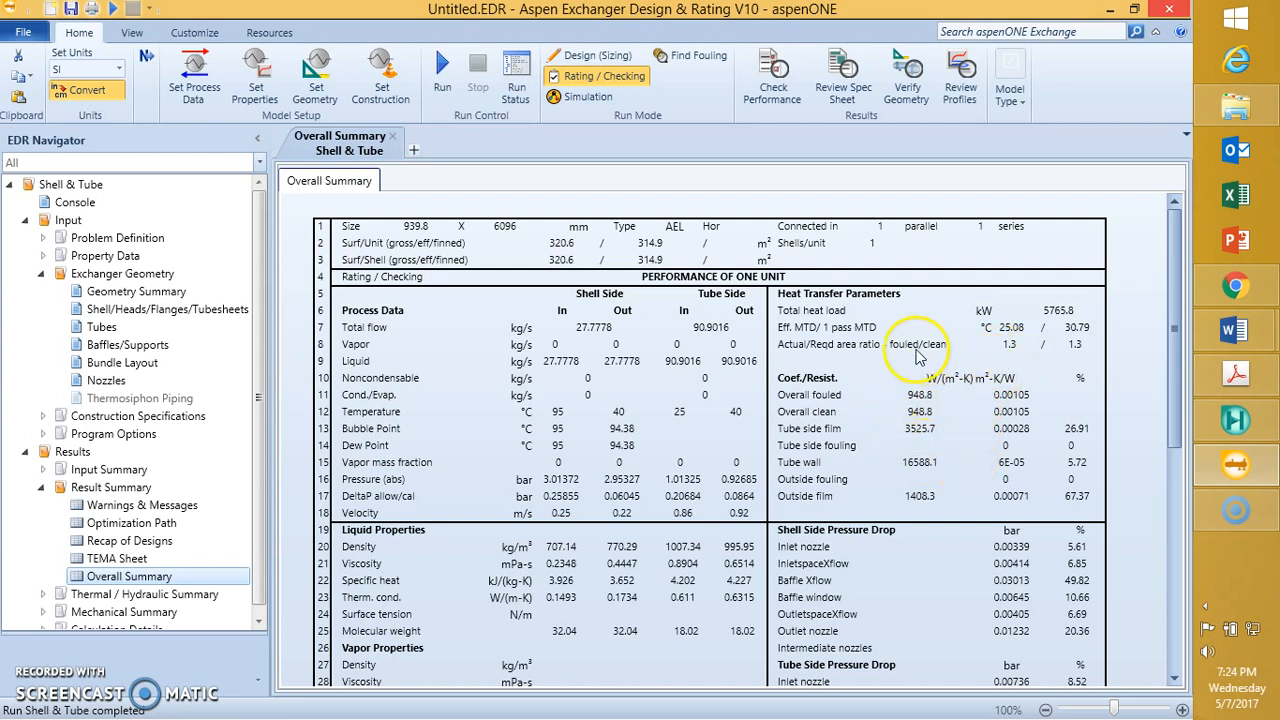
mouse_move(911, 404)
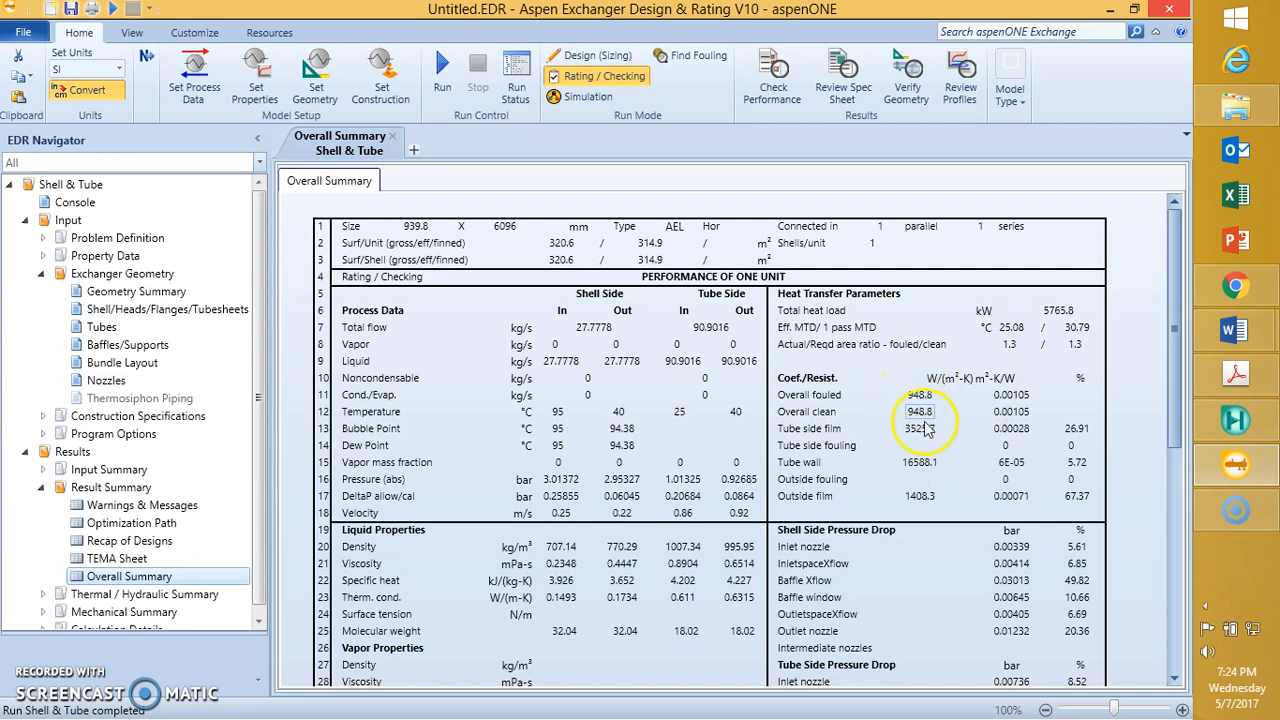